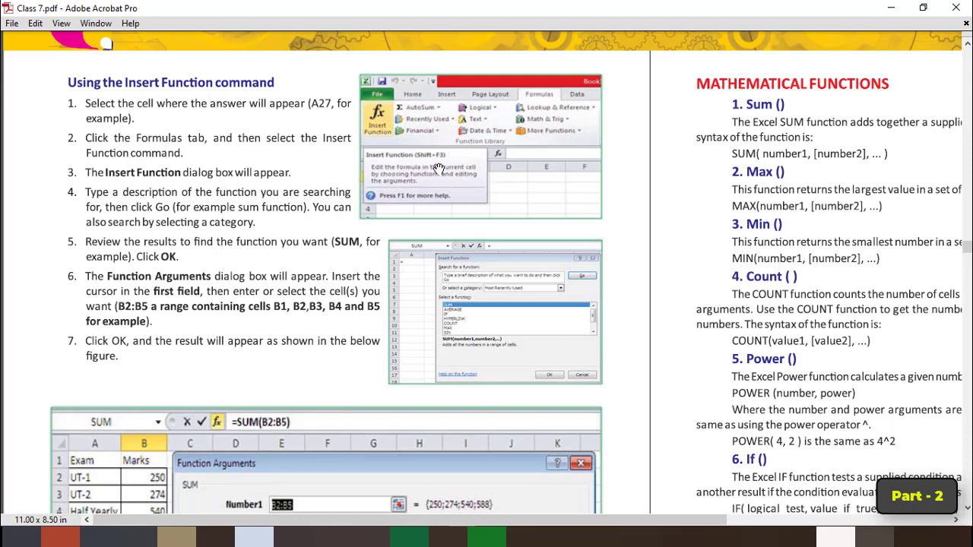
Examine the Mathematical Functions section of the Class 7 PDF, from Sum through OR, with each function's syntax.
left_click_drag(727, 197, 334, 208)
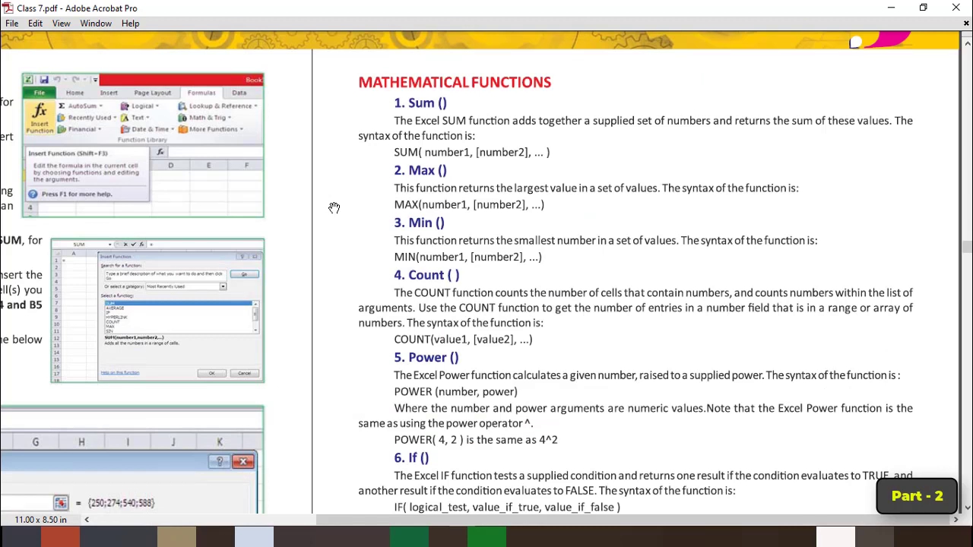
scroll(478, 289, "down", 1)
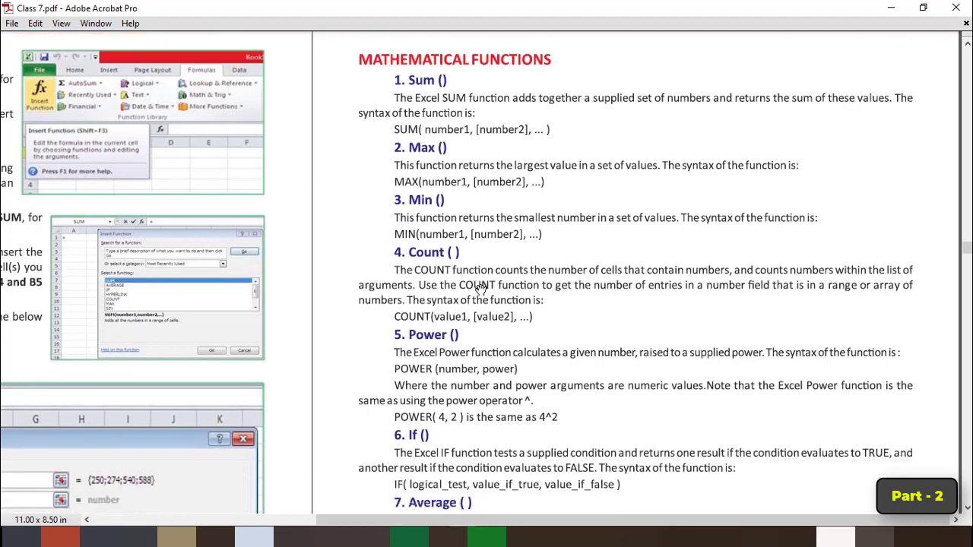
scroll(482, 285, "down", 1)
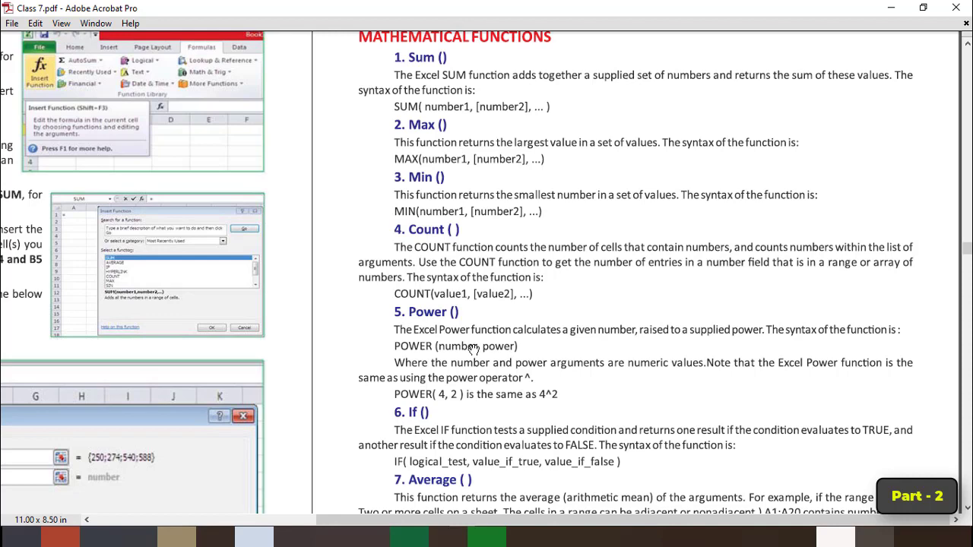
scroll(473, 347, "down", 1)
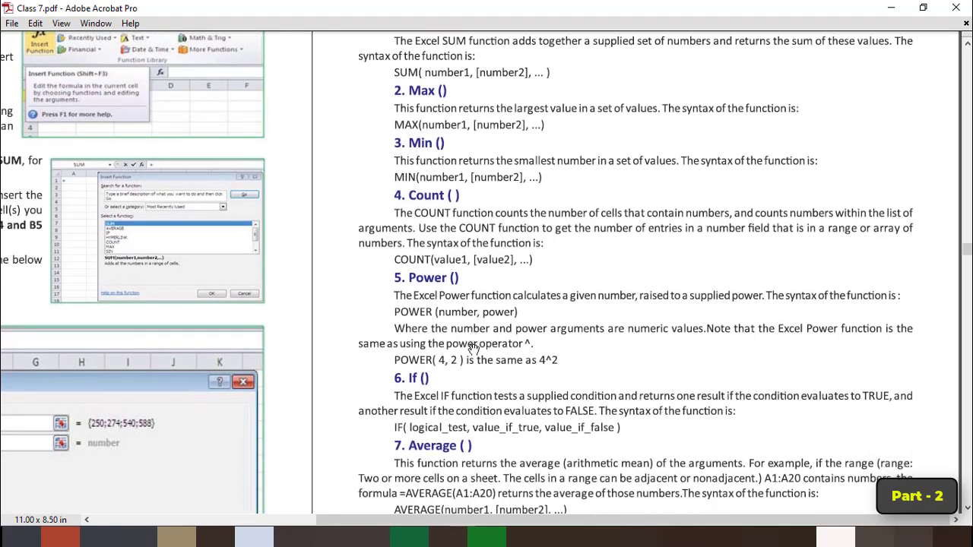
scroll(473, 348, "down", 3)
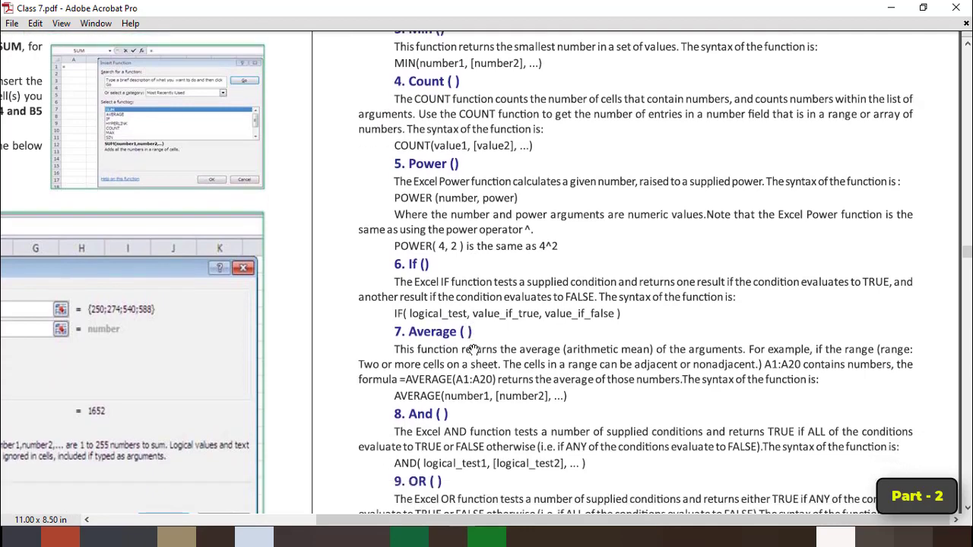
scroll(473, 349, "down", 2)
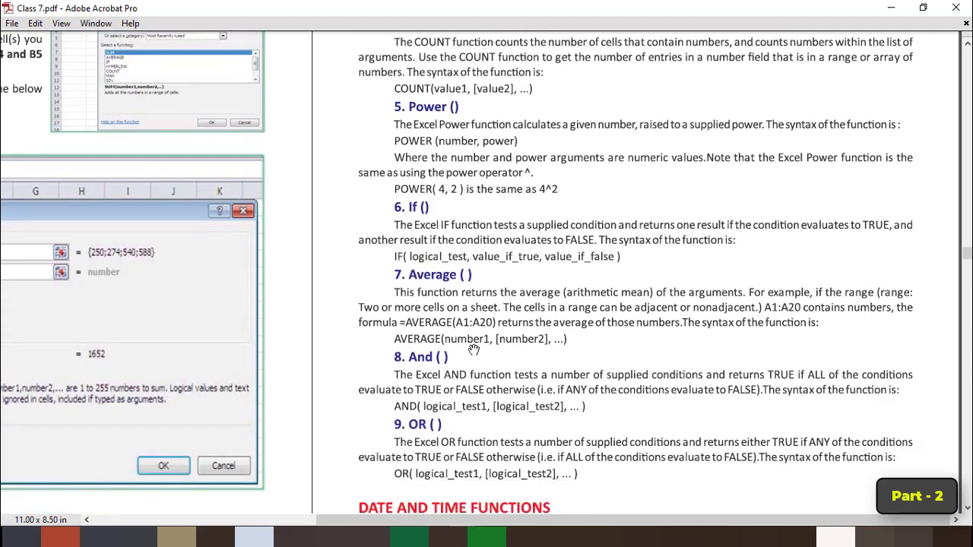
scroll(473, 349, "up", 6)
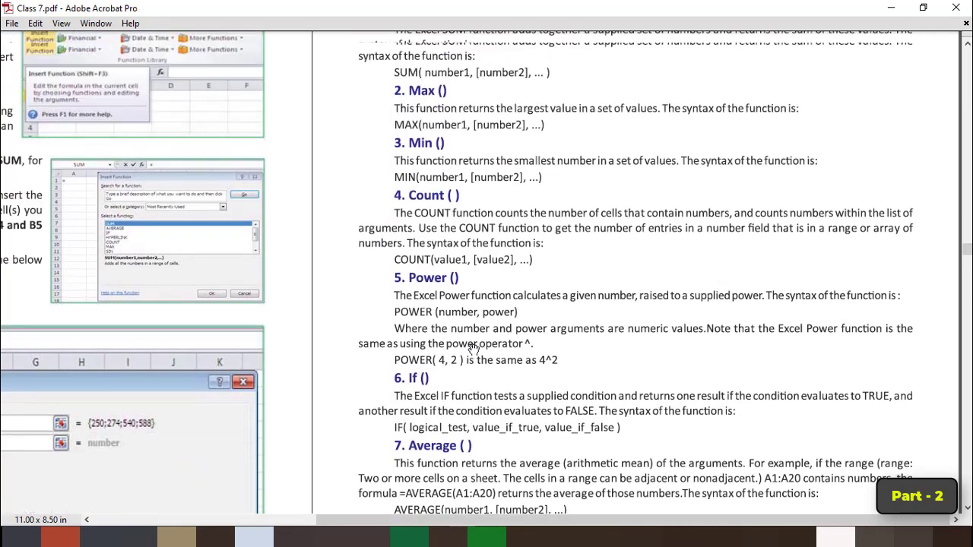
scroll(473, 349, "up", 1)
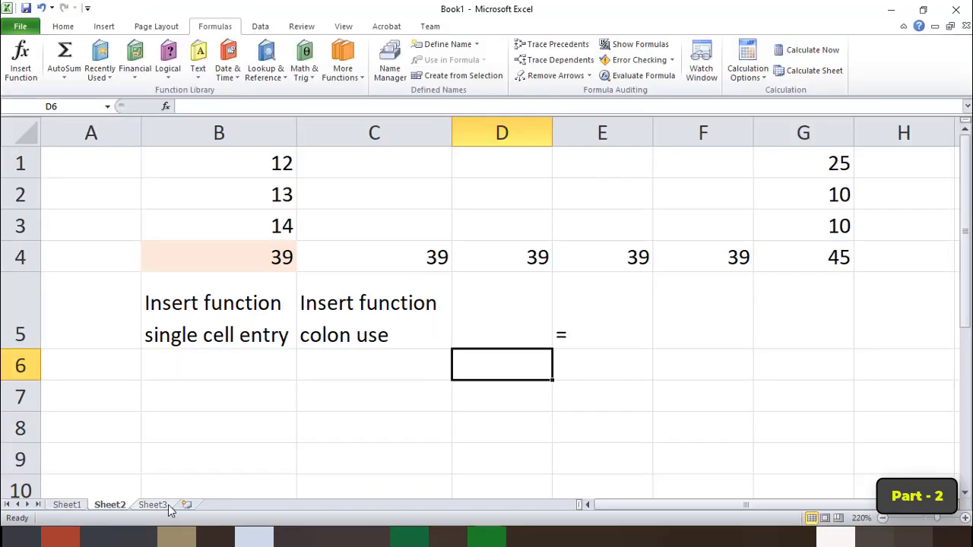
Switch to the Book1 workbook in Excel and show the empty Sheet3 worksheet.
left_click(167, 506)
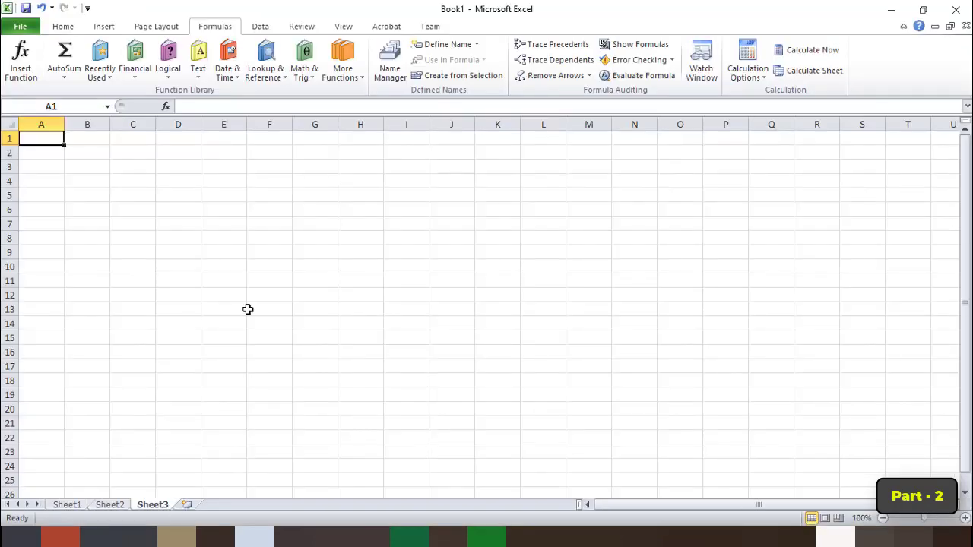
scroll(251, 270, "up", 3)
left_click(277, 168)
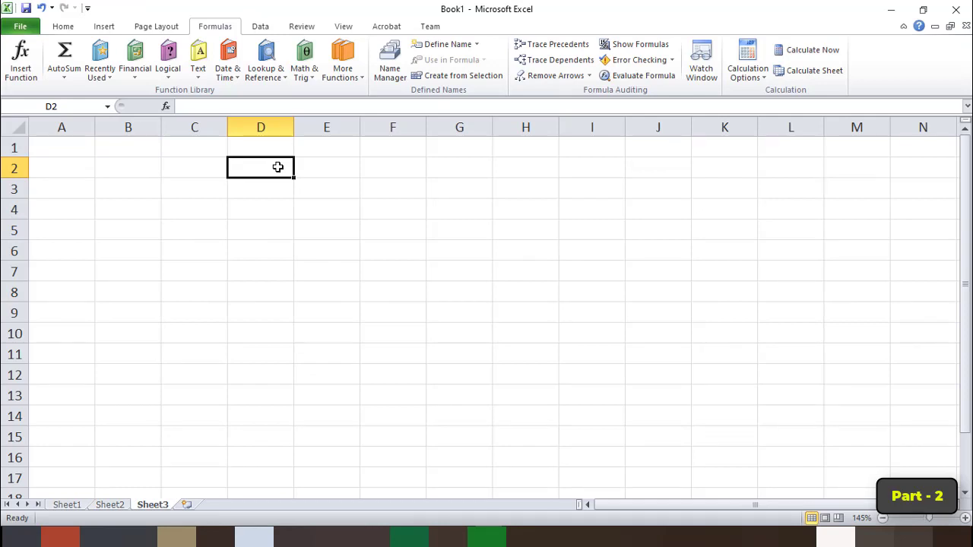
type("12")
key("Return")
key("Down")
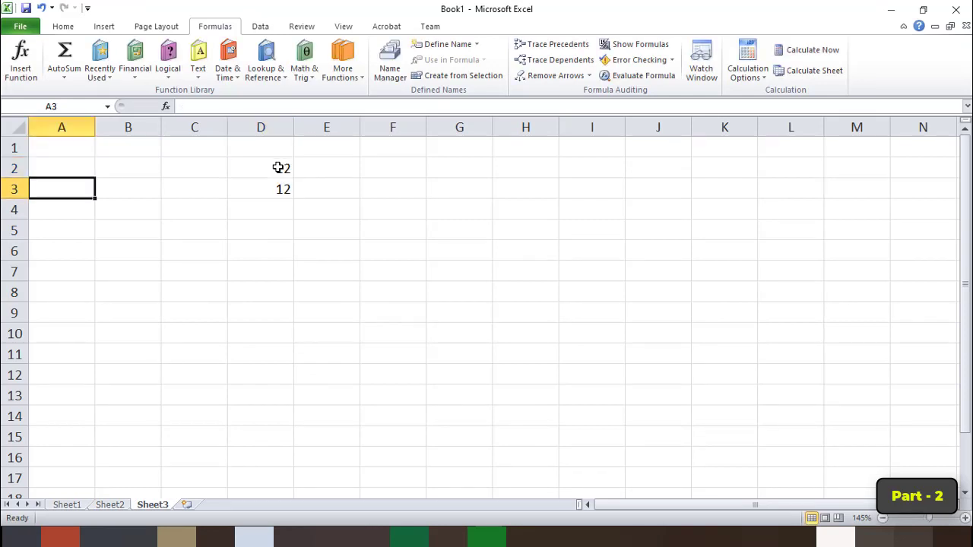
Enter the sample numbers 12 in cell A3 and 30 in cell B3.
type("12")
key("Return")
key("Up")
key("Right")
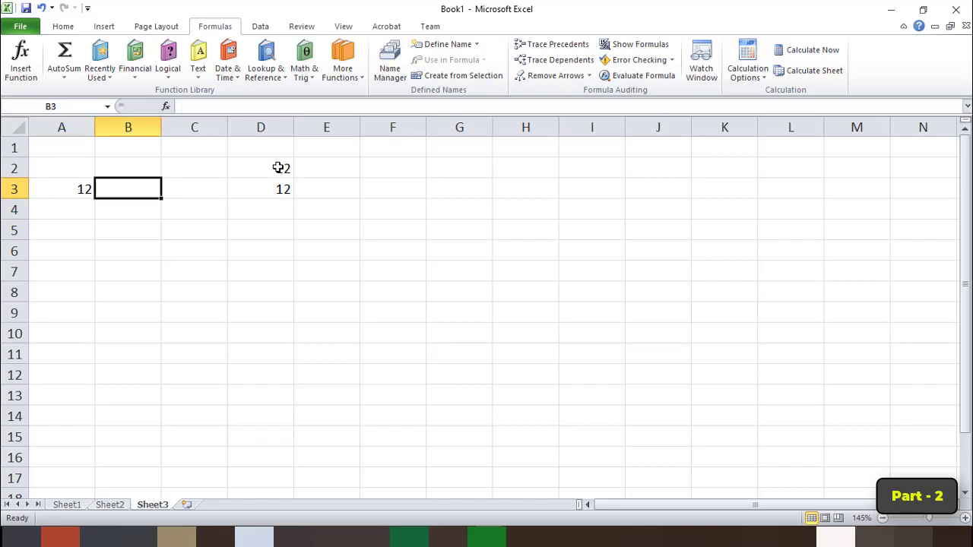
type("12")
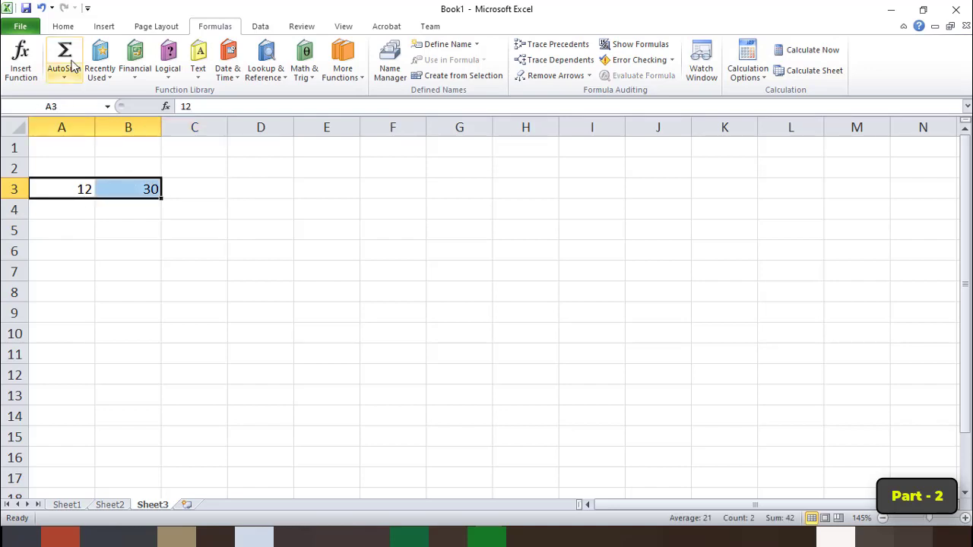
Shade the two number cells A3:B3 with a light orange fill colour.
left_click(72, 28)
left_click(217, 70)
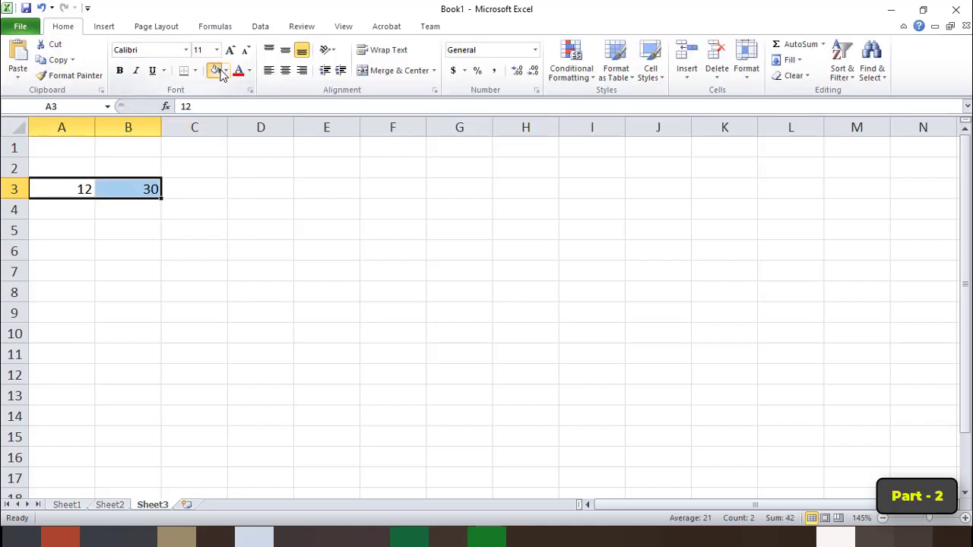
left_click(194, 224)
left_click(54, 189)
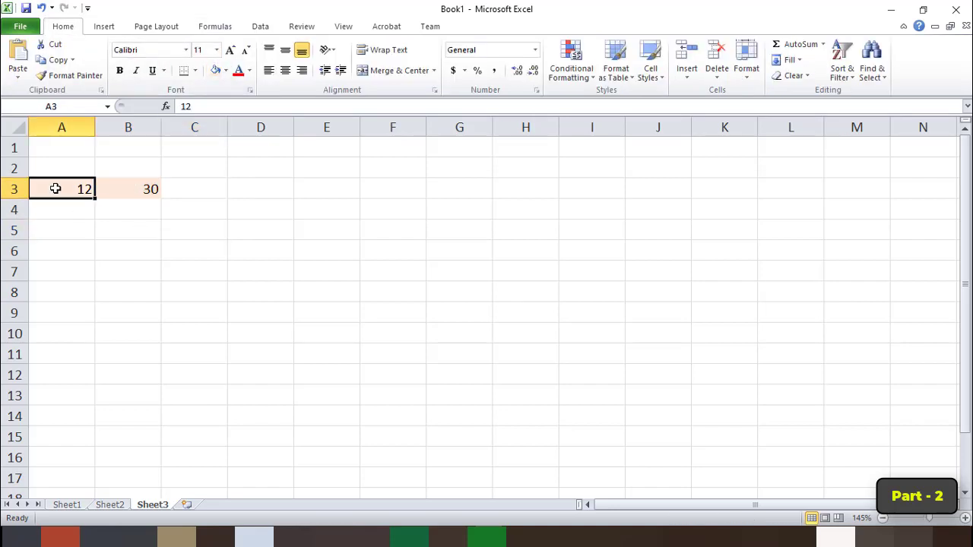
left_click(148, 189)
Enter the heading Sum in cell C2, above the row of sample numbers.
scroll(217, 238, "up", 1, "ctrl")
scroll(217, 238, "up", 2, "ctrl")
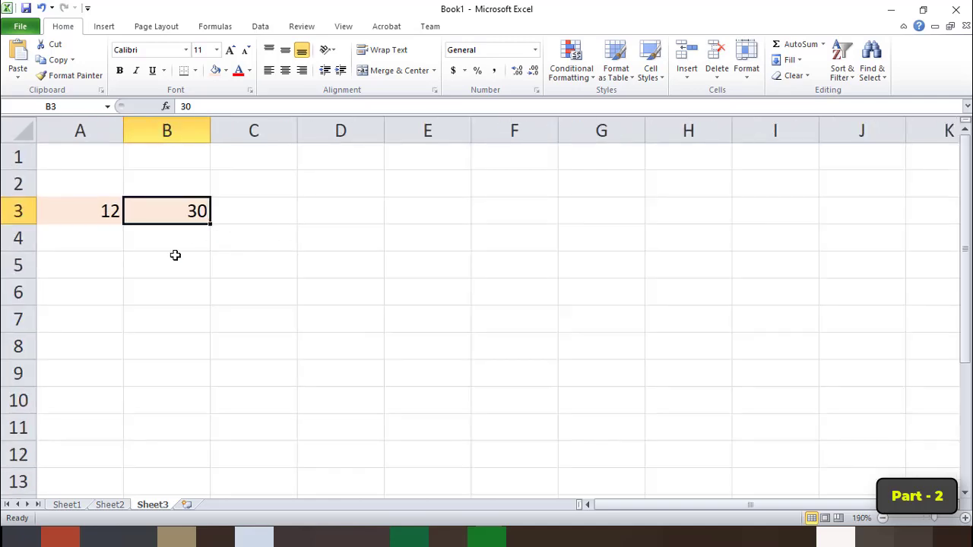
left_click(119, 218)
left_click(169, 207)
left_click(261, 187)
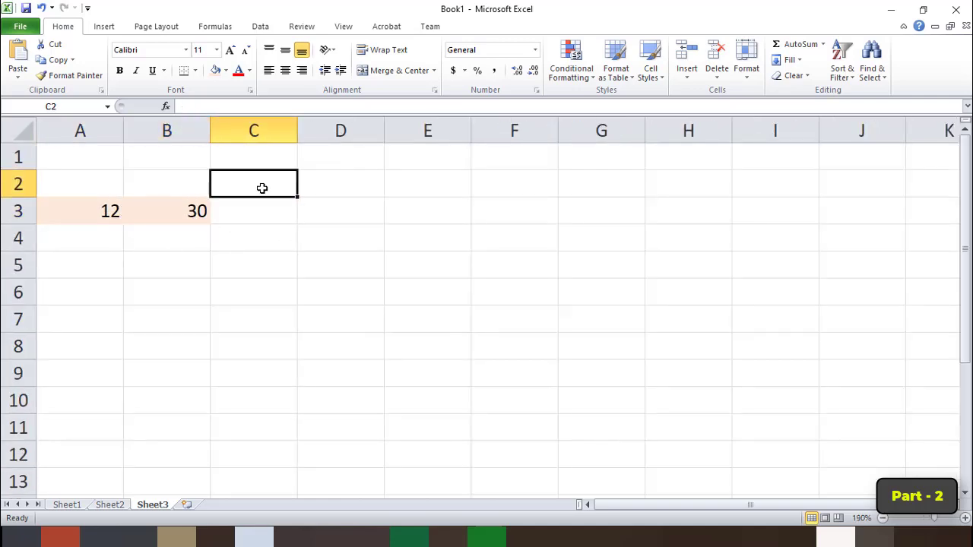
type("Sum")
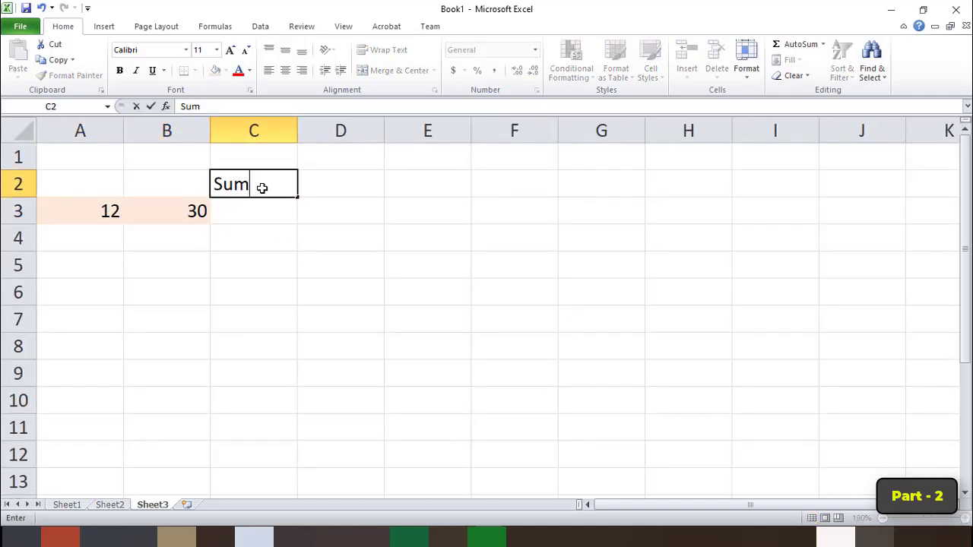
key("Return")
Enter the formula =sum(A3:B3) in cell C3 to add the two sample numbers.
type("=")
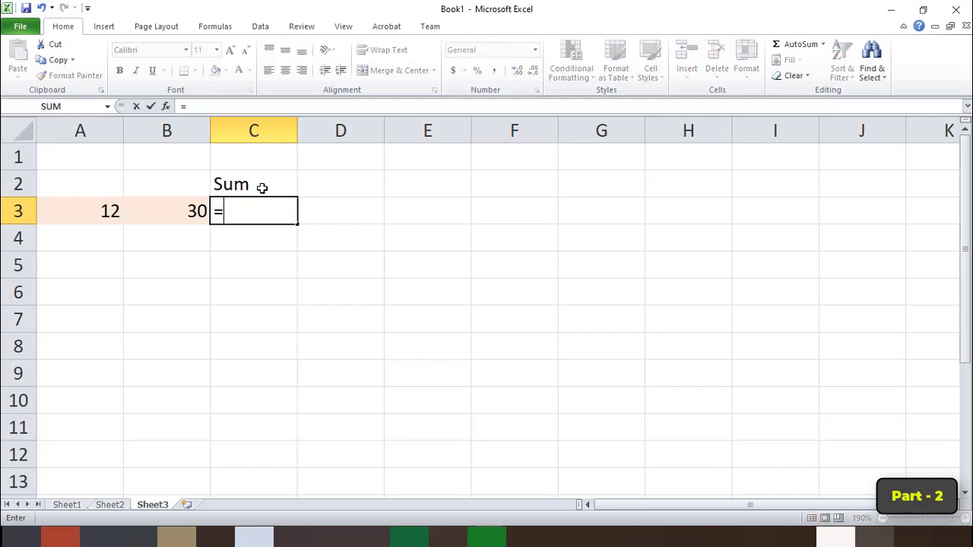
type("sum(")
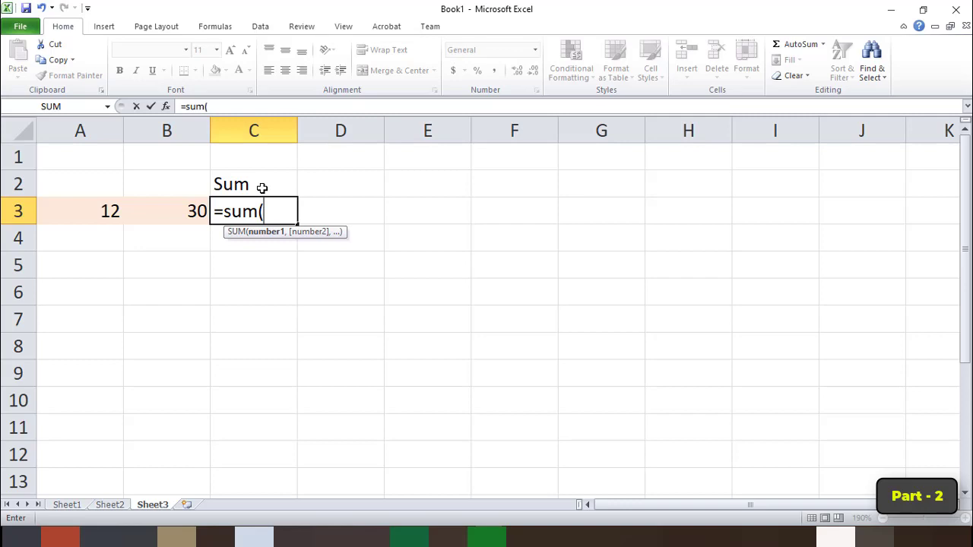
left_click_drag(92, 216, 169, 213)
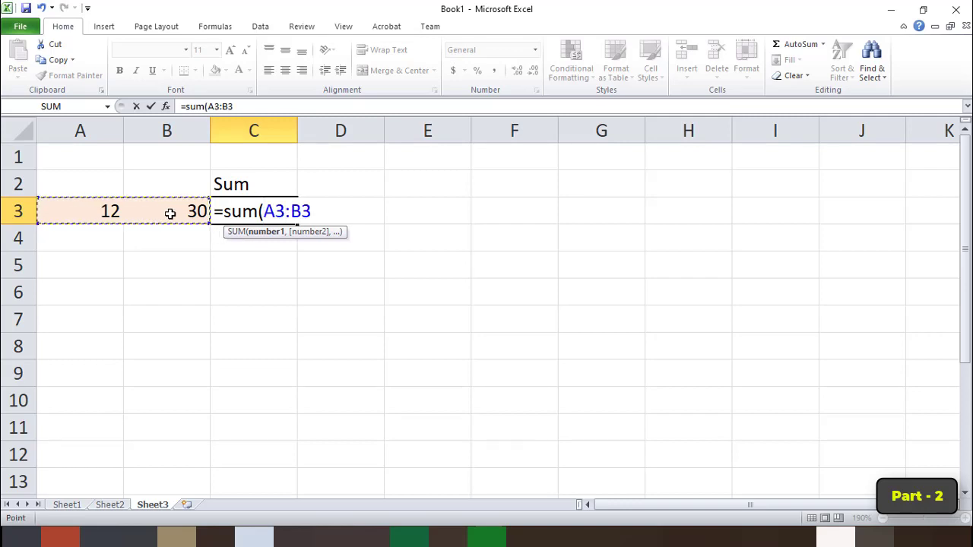
type(")")
key("Return")
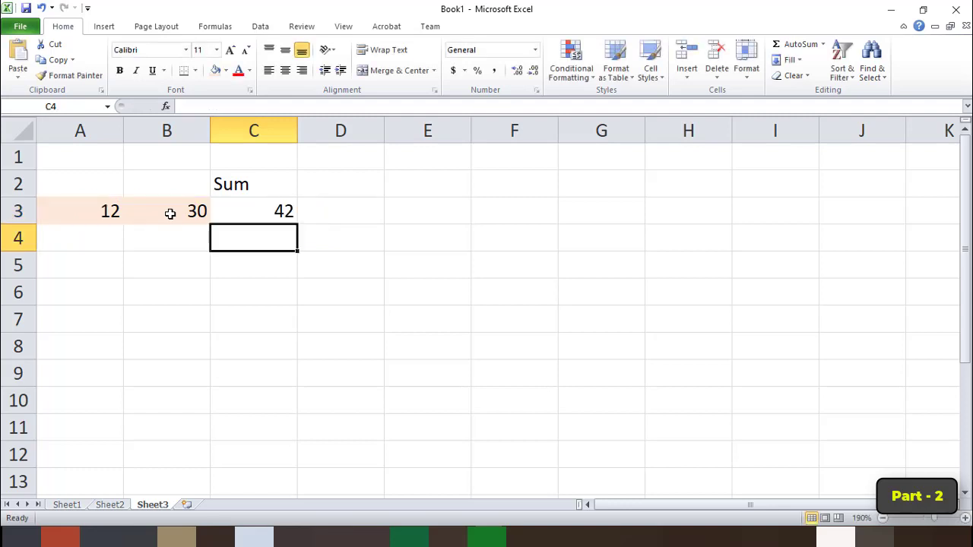
Enter the heading Max in cell D2, beside the Sum heading.
key("Up")
key("Up")
key("Right")
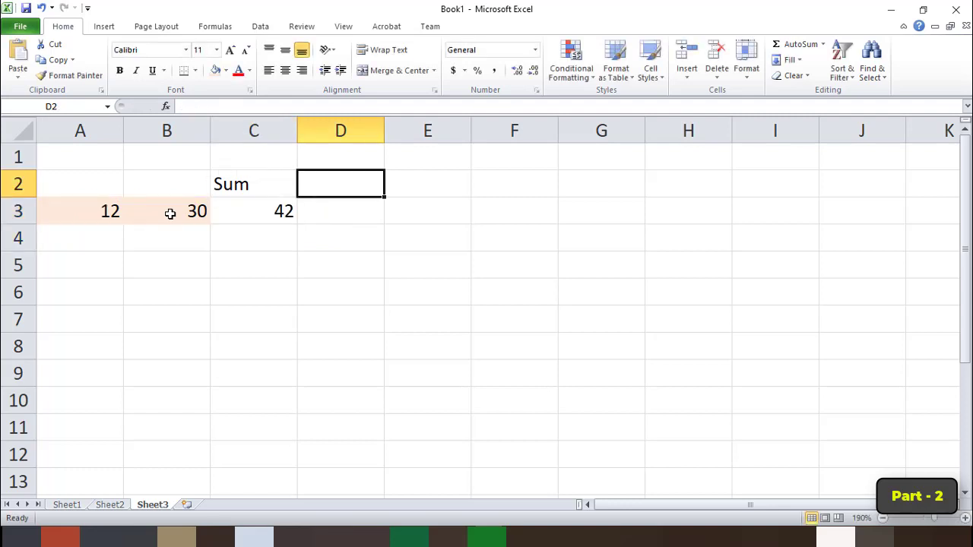
type("Max")
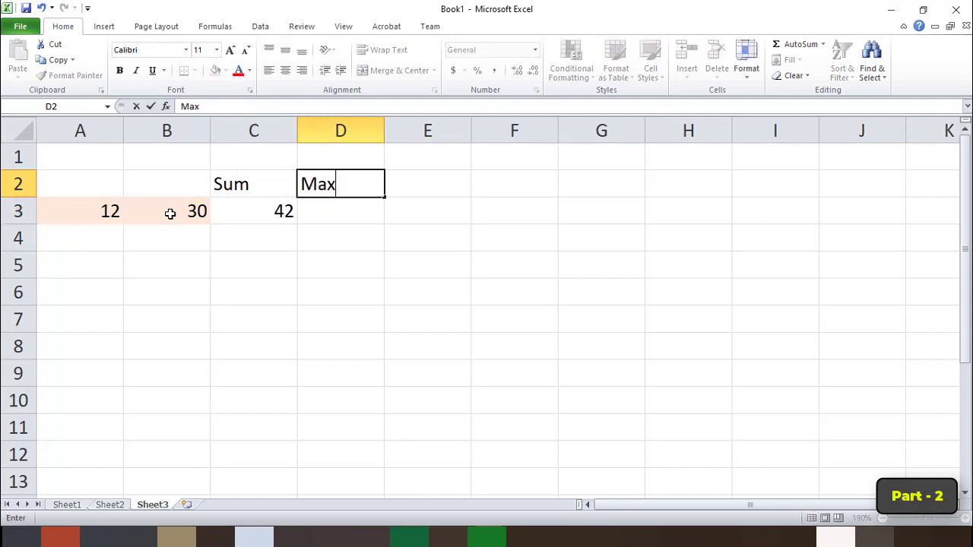
key("Return")
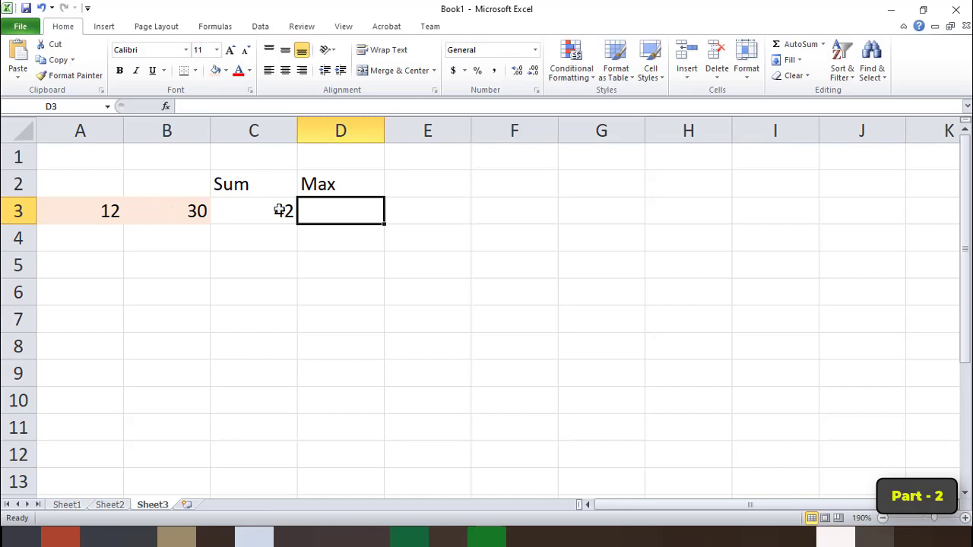
Enter the formula =max(A3:B3) in cell D3 to return the larger of the two sample numbers.
double_click(329, 209)
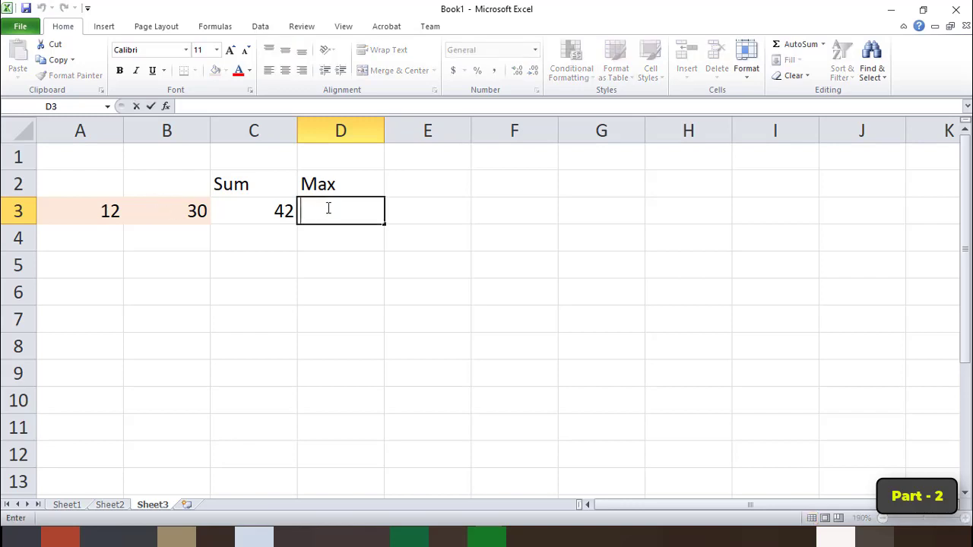
type("=max")
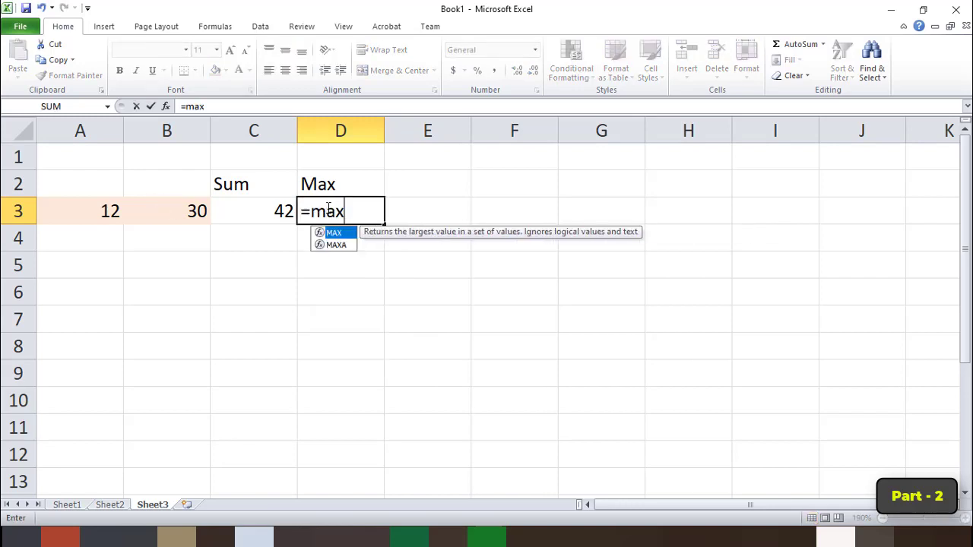
type("(")
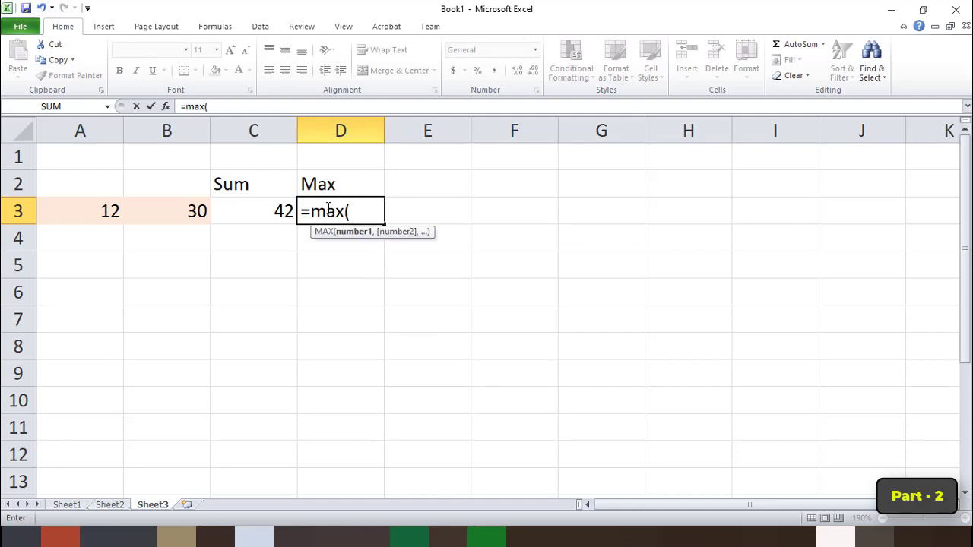
left_click_drag(108, 212, 168, 211)
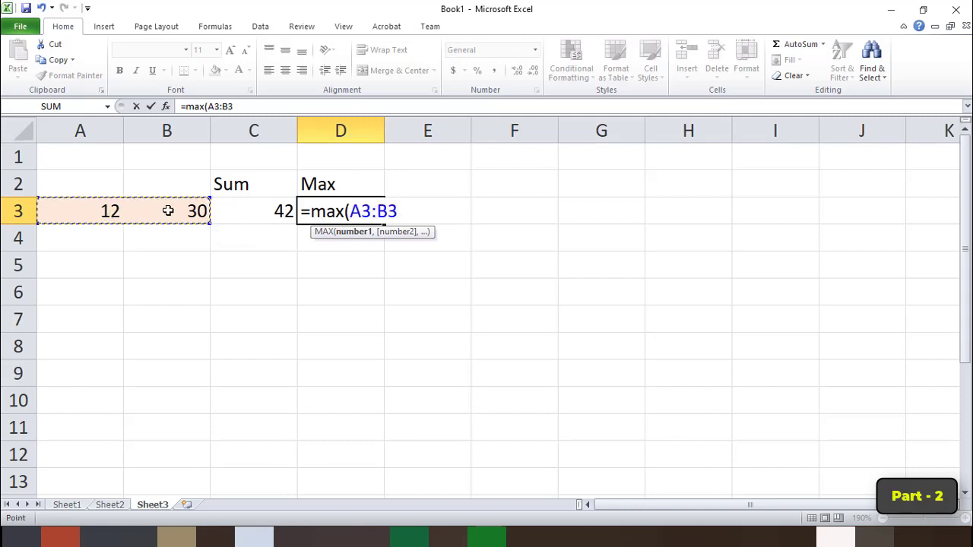
type(")")
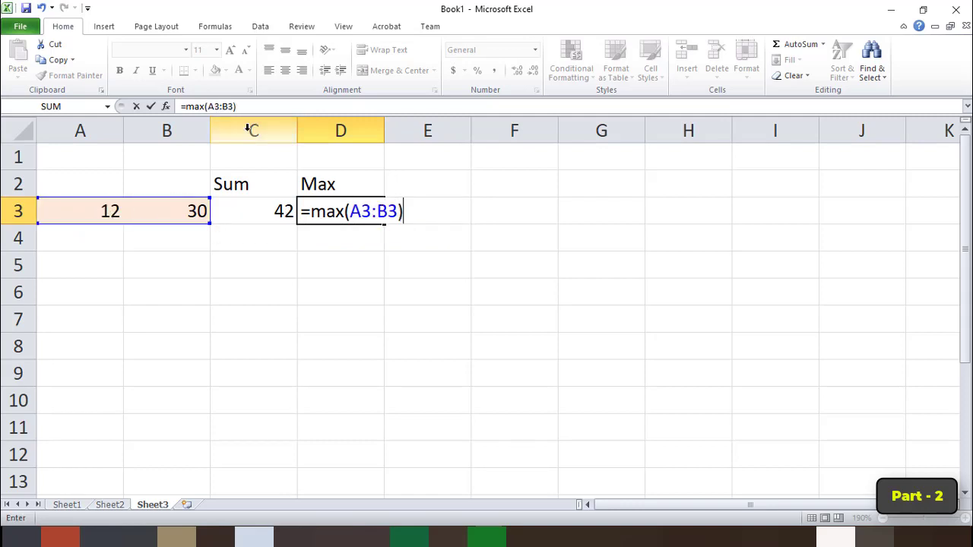
key("Return")
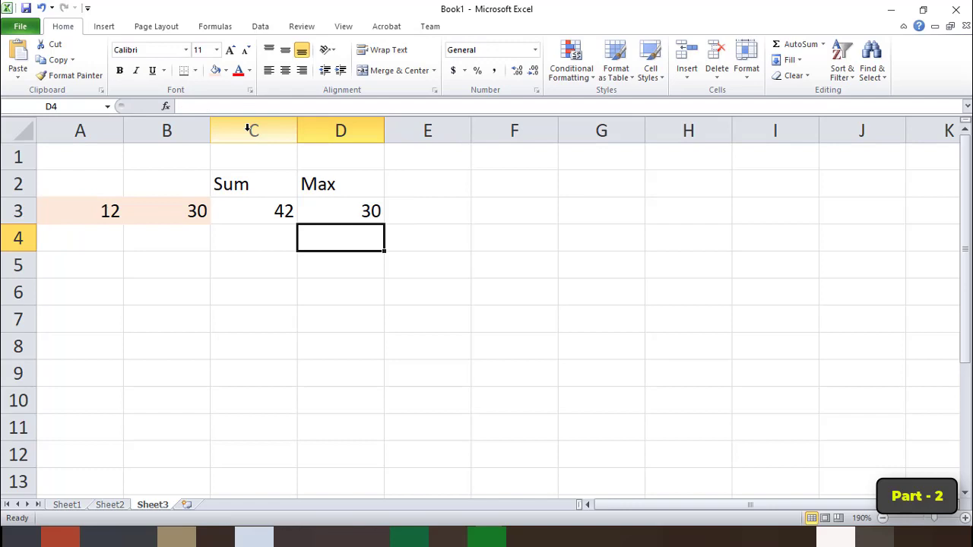
Enter the heading Min in cell E2, beside the Max heading.
left_click(317, 203)
left_click(431, 187)
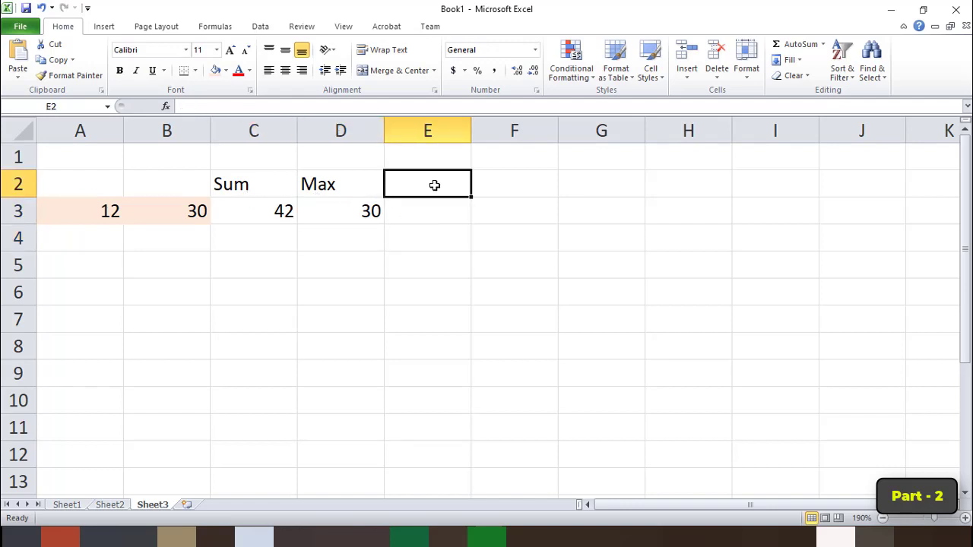
type("Min")
key("Return")
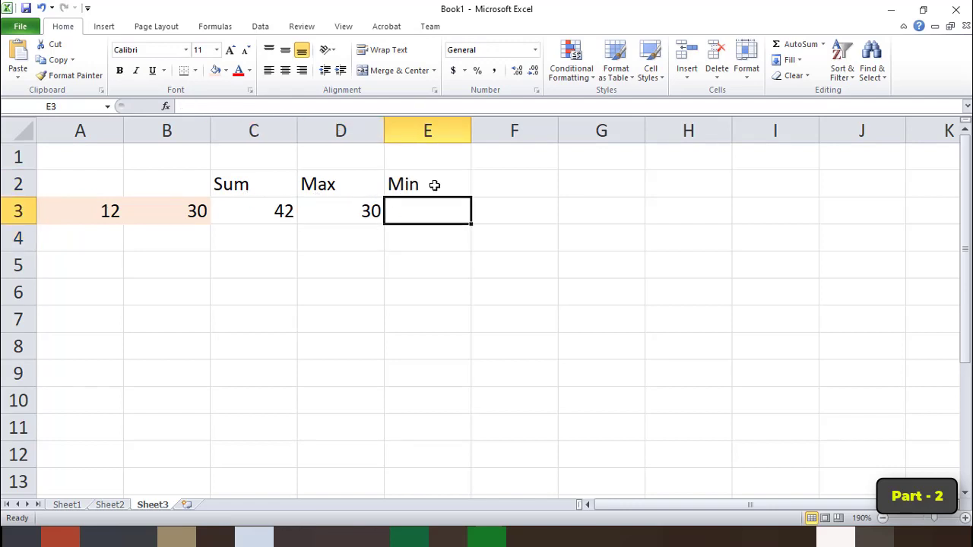
Enter the formula =min(a3:b3) in cell E3 to return the smaller of the two sample numbers.
type("=mi")
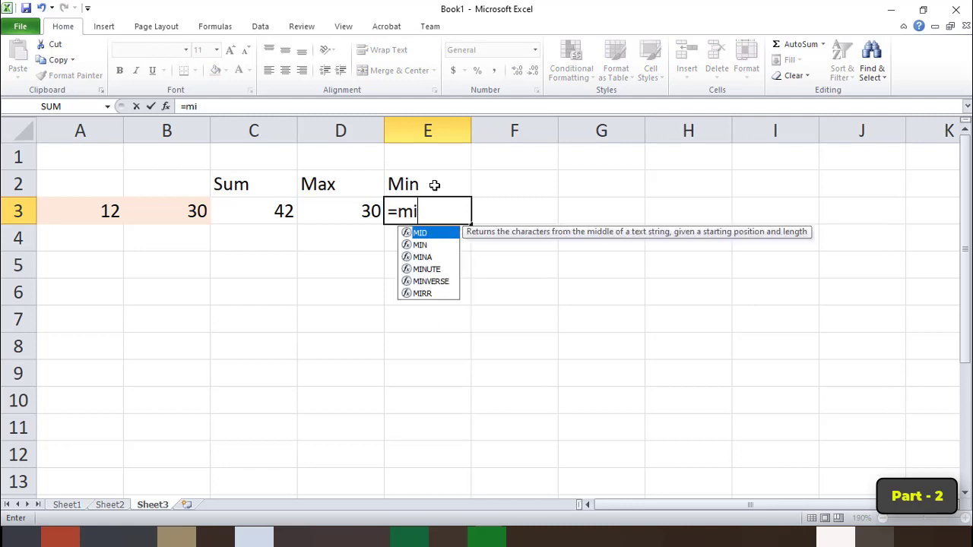
type("n(")
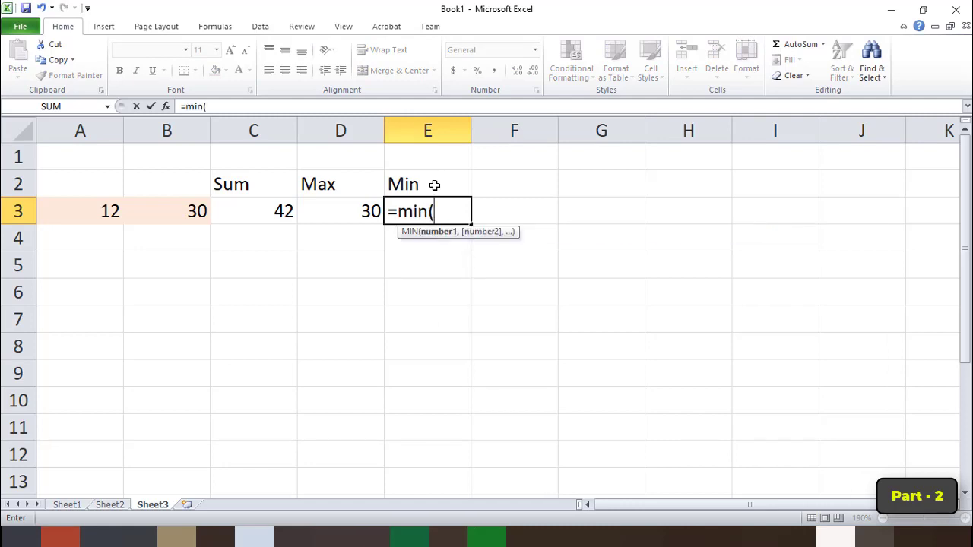
type("a3:")
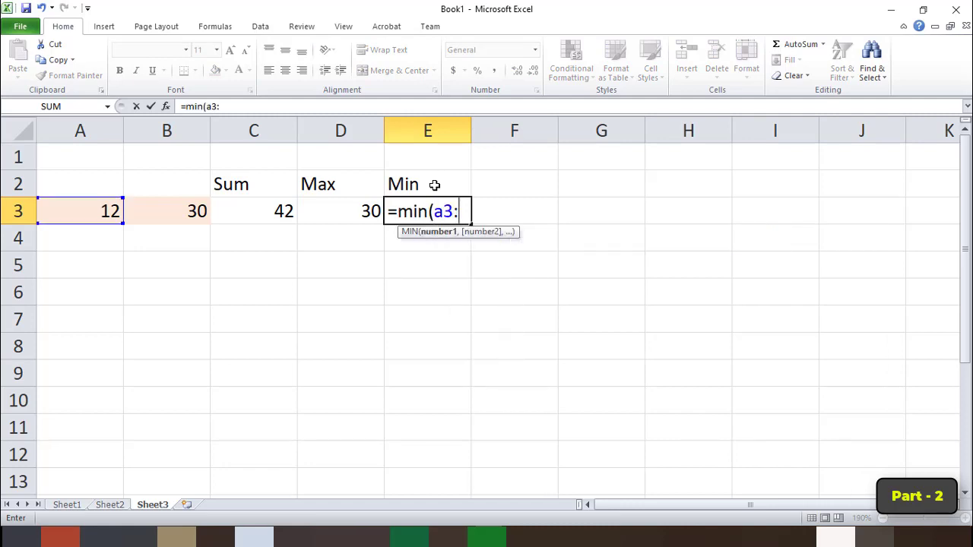
type("b3")
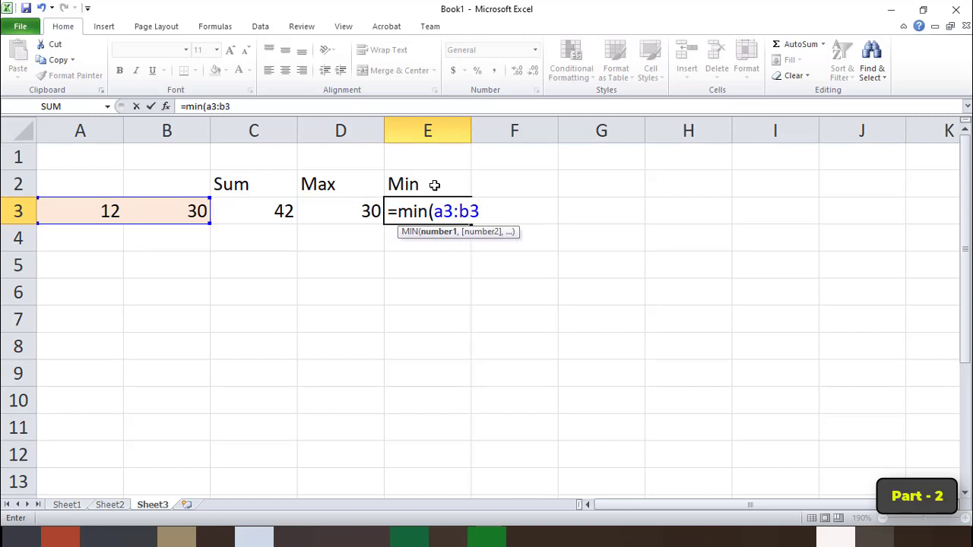
type(")")
key("Return")
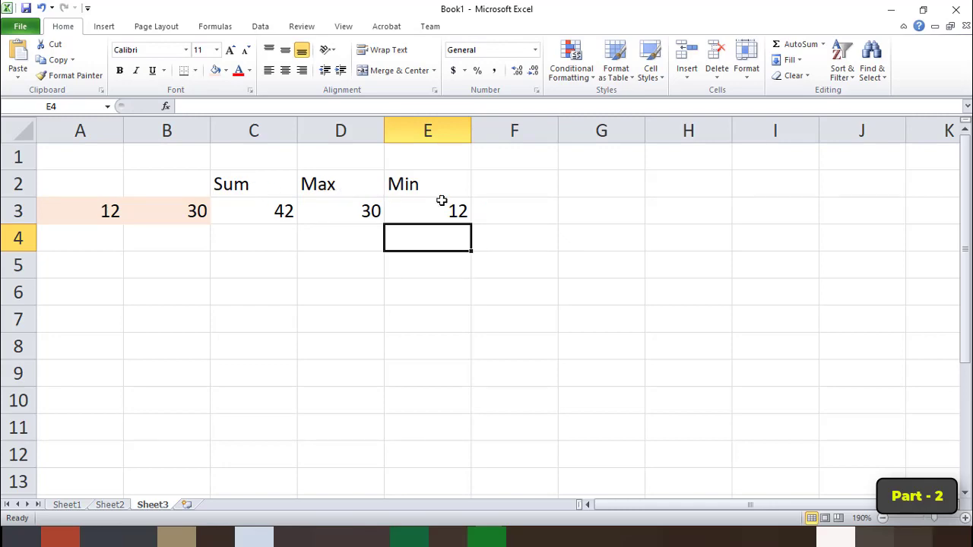
Check the Count entry in the textbook PDF in Acrobat, and enter the heading count in cell F2 of the Excel sheet.
key("alt+Tab")
scroll(437, 286, "down", 3)
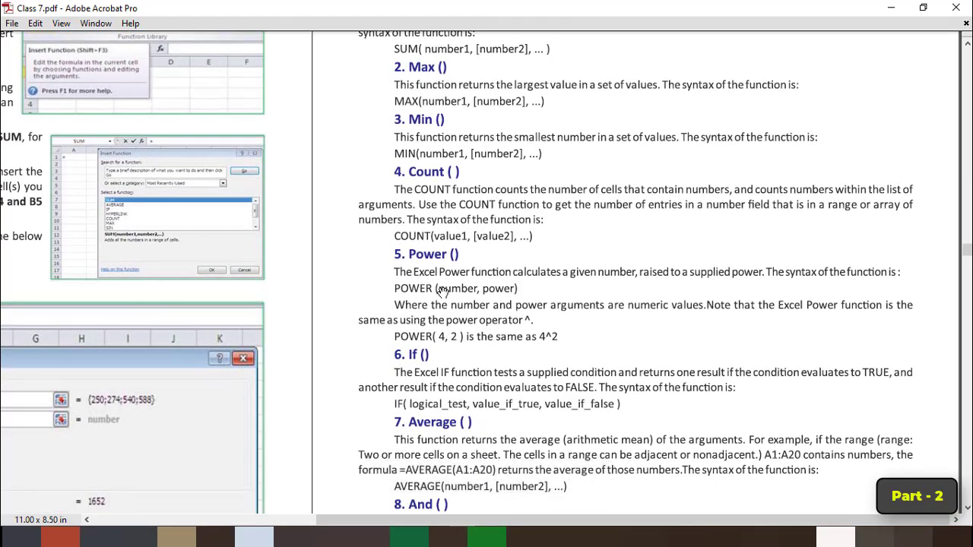
mouse_move(487, 536)
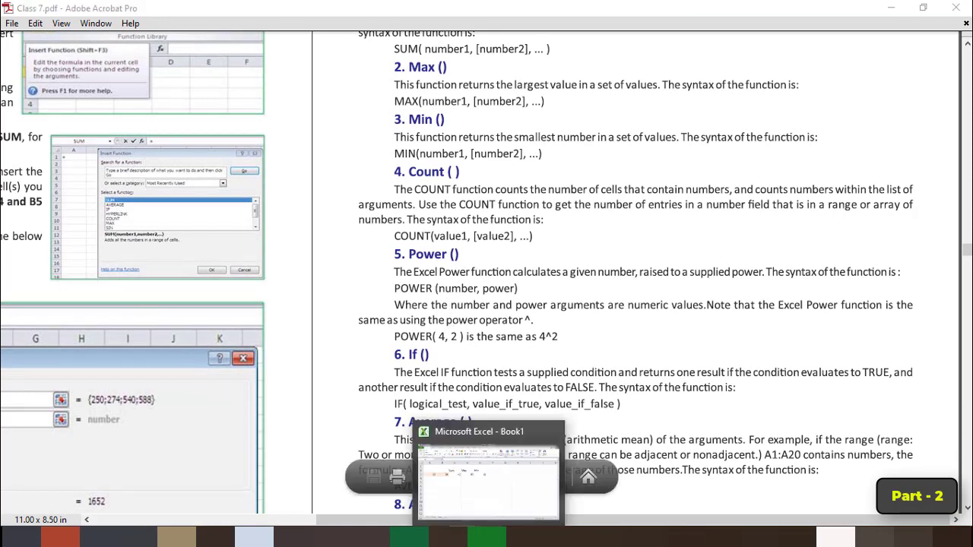
left_click(487, 479)
left_click(514, 183)
type("count")
key("Return")
Enter the formula =count(A3:B3) in cell F3 to count the numeric cells, and select that cell again.
type("=")
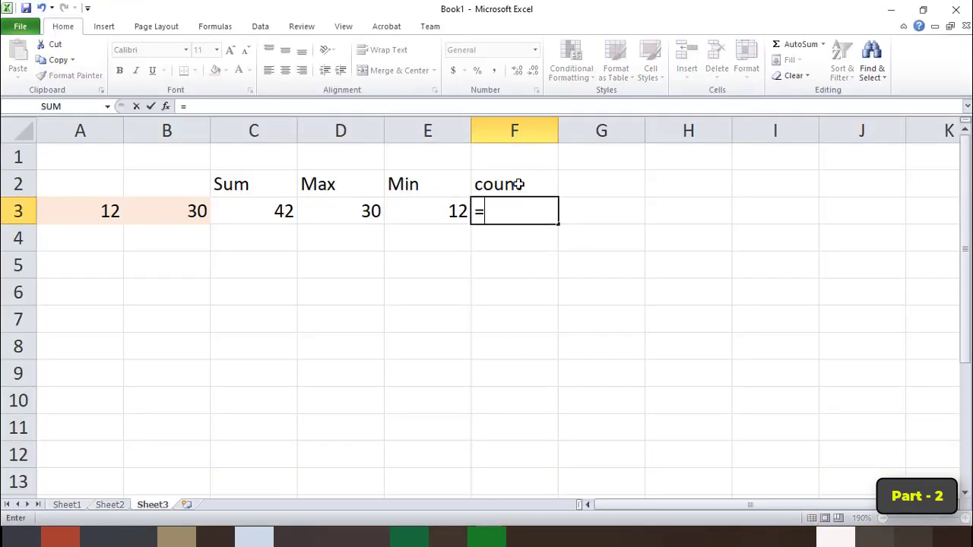
type("count")
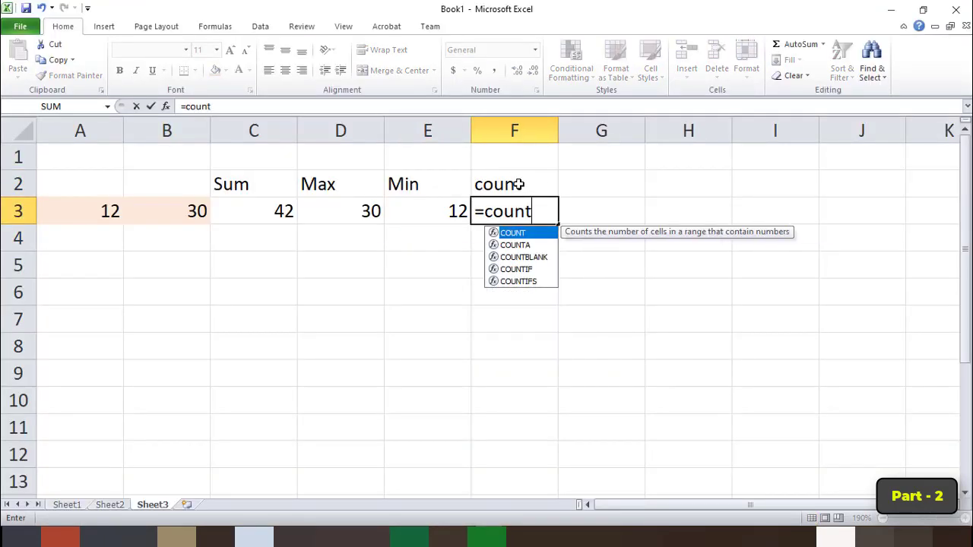
type("(")
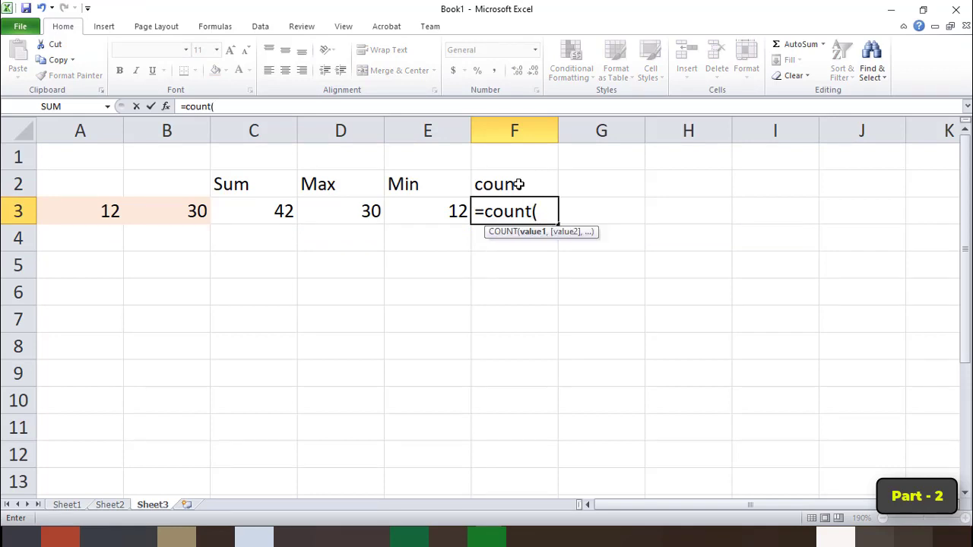
left_click_drag(115, 210, 186, 211)
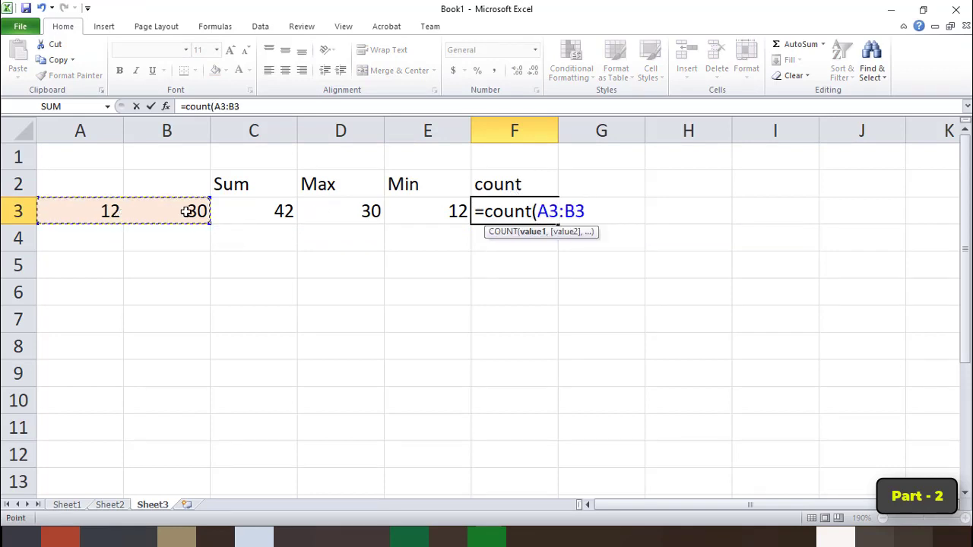
type(")")
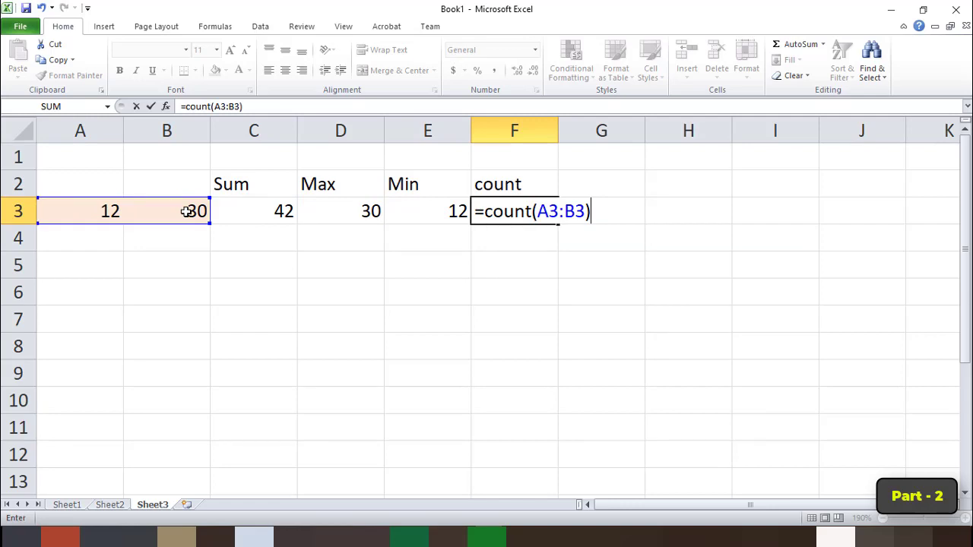
key("Return")
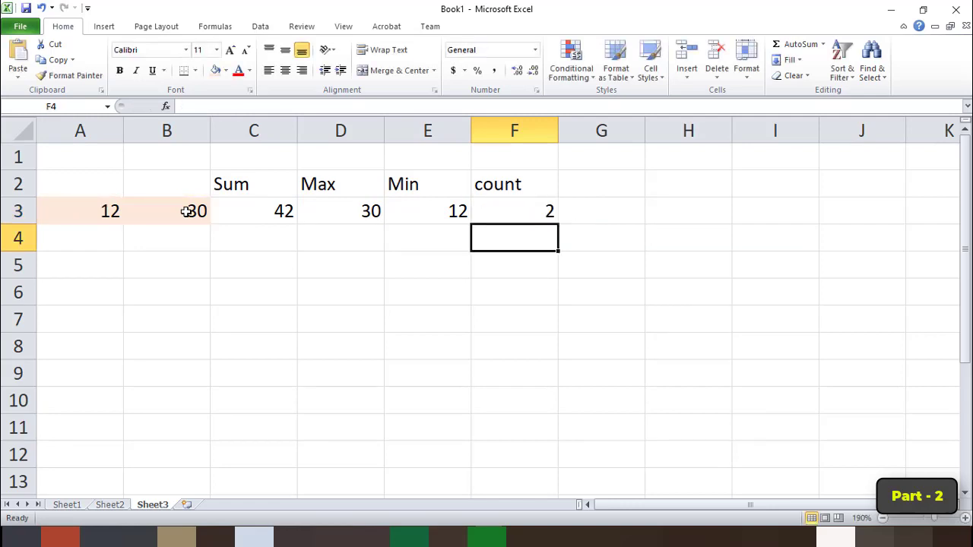
key("Up")
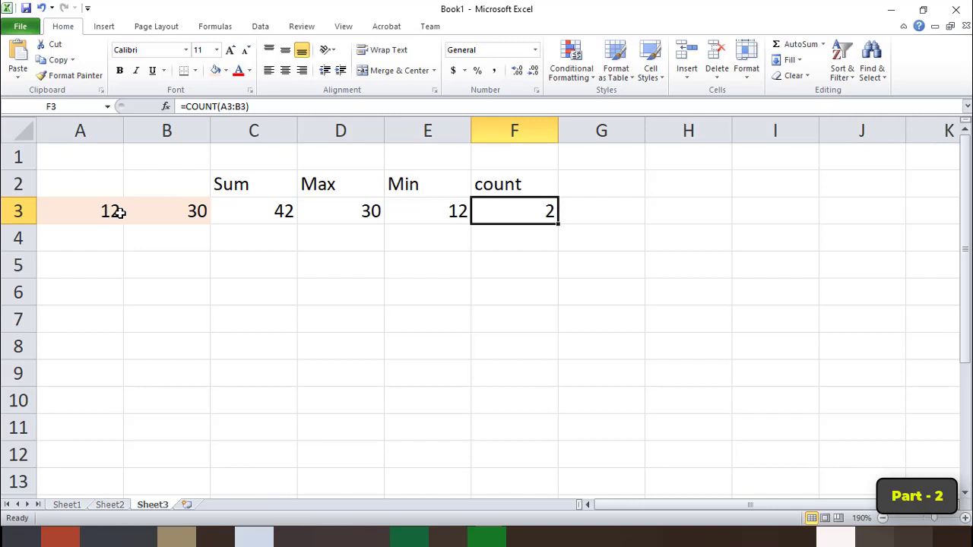
Check the Power entry in the textbook PDF in Acrobat, and enter the heading Power in cell G2 of the Excel sheet.
key("alt+Tab")
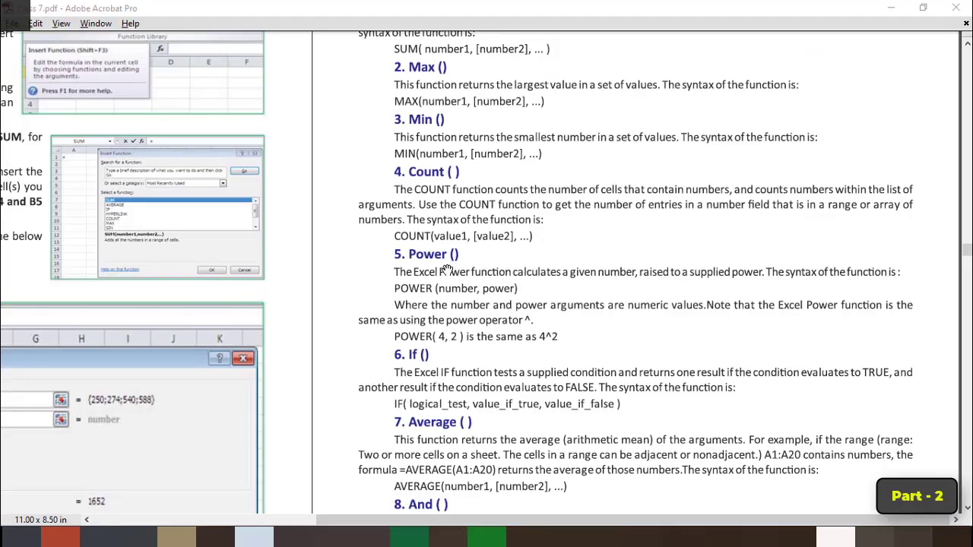
left_click(585, 184)
type("Power")
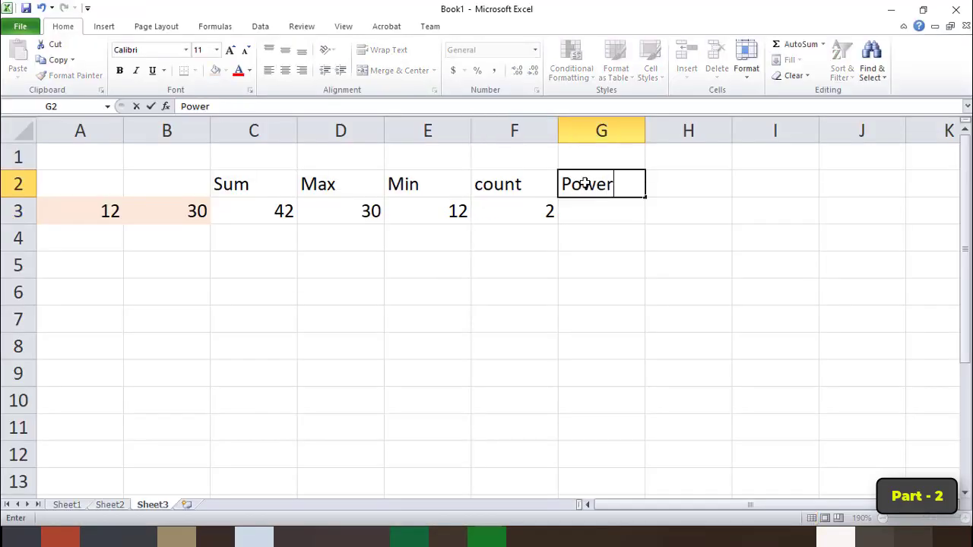
key("Return")
Enter the formula =power(4,2) in cell G3 and reopen it in the cell to review its arguments.
type("=power")
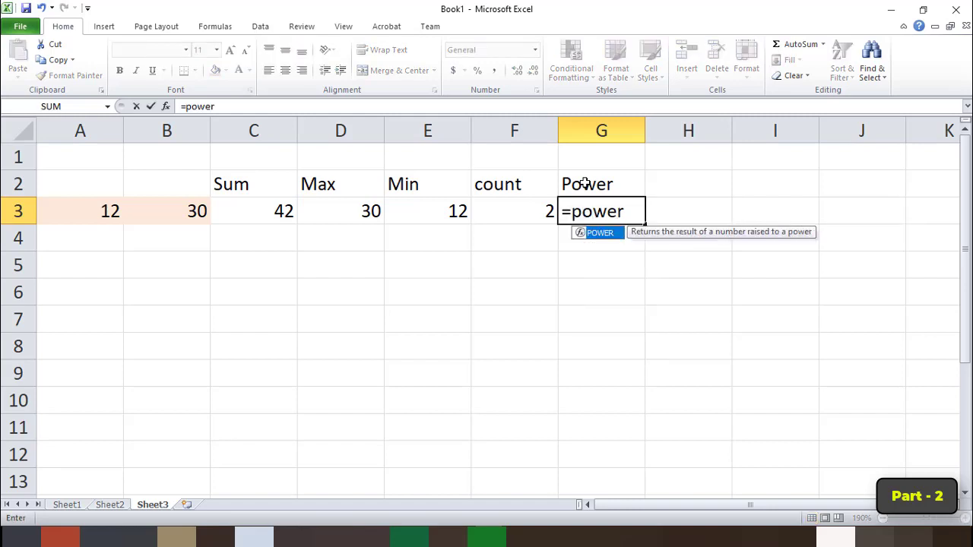
type("(")
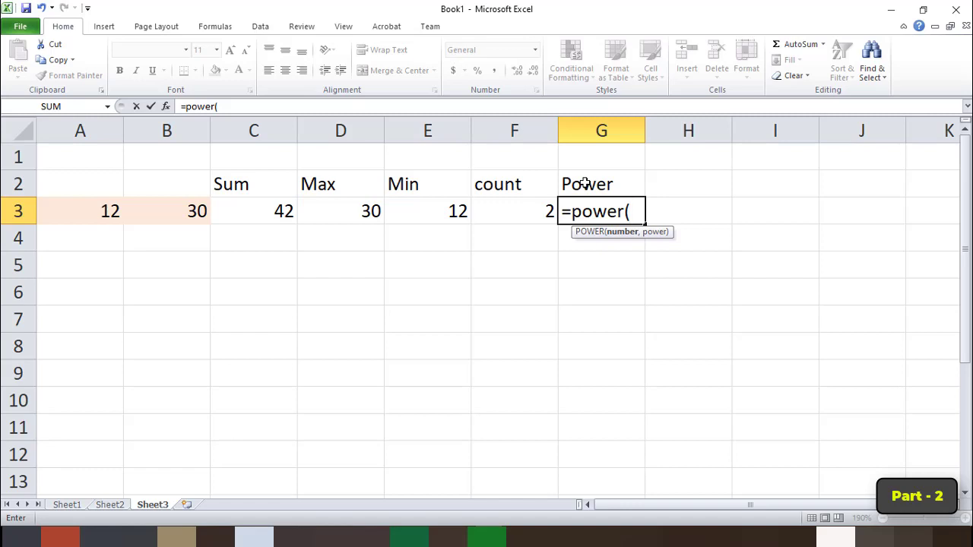
type("4,2")
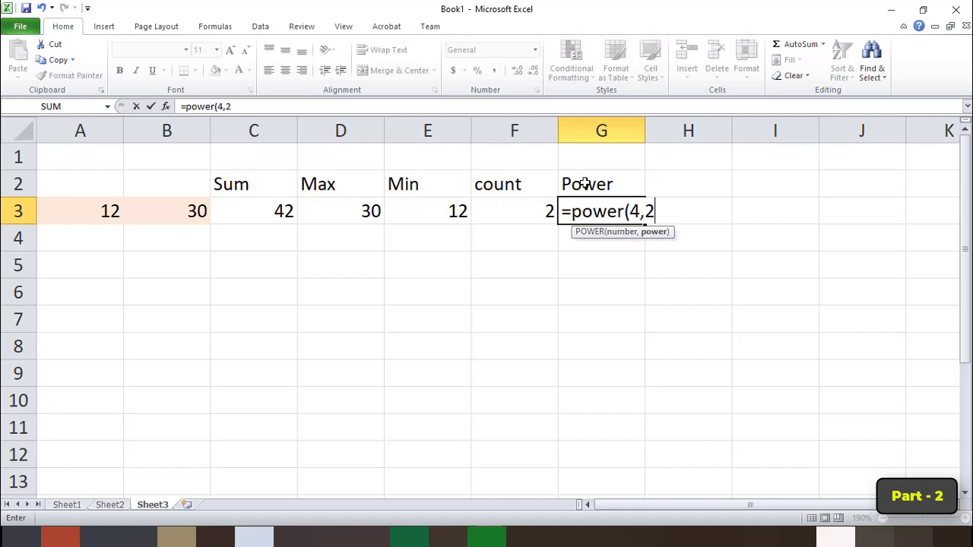
type(")")
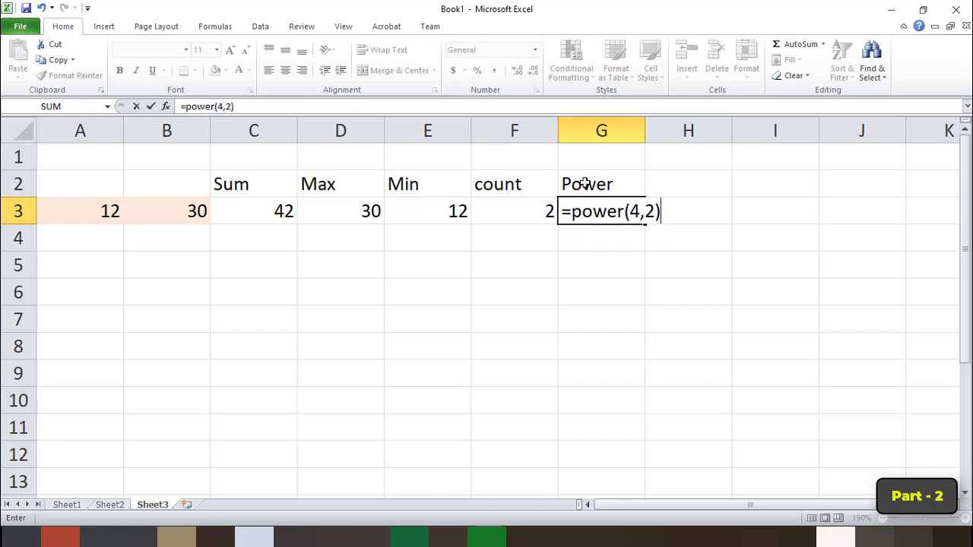
key("Return")
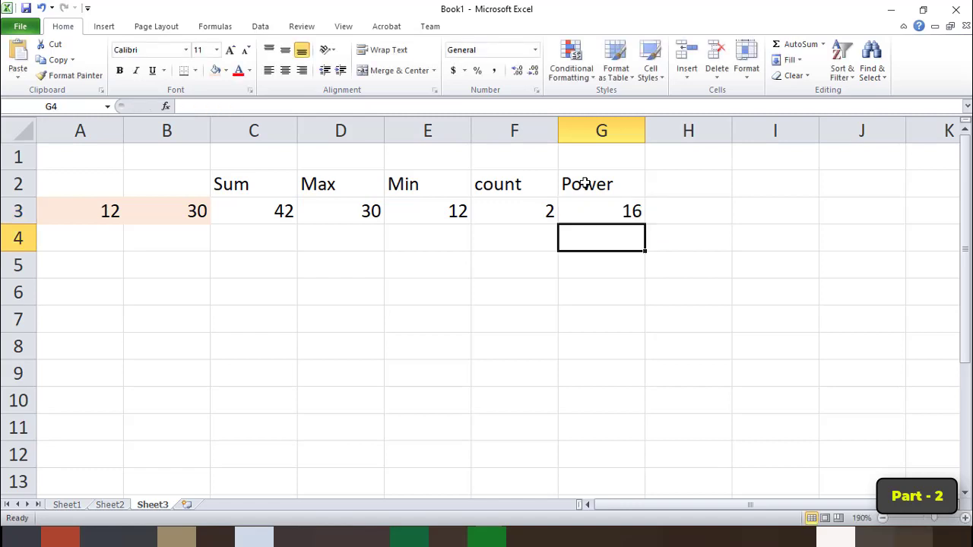
left_click(599, 211)
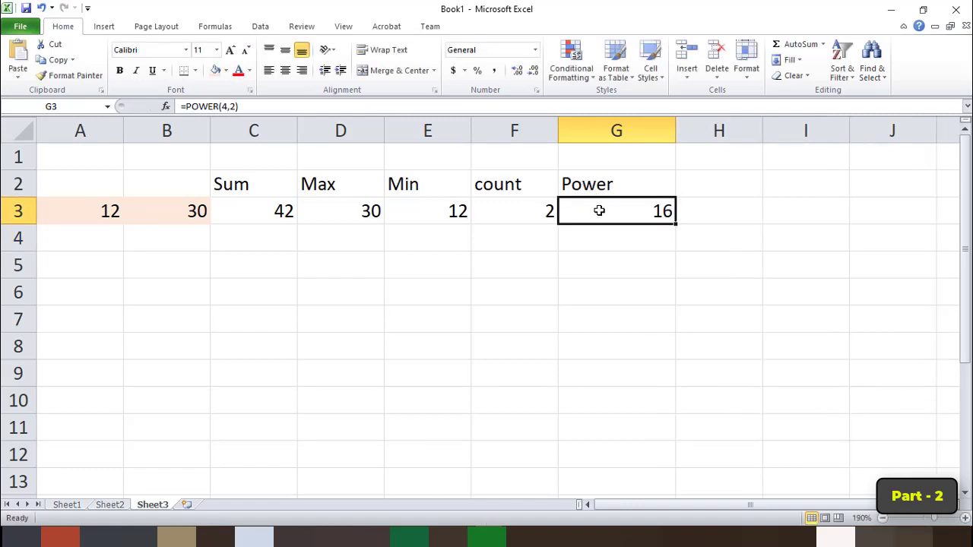
double_click(599, 211)
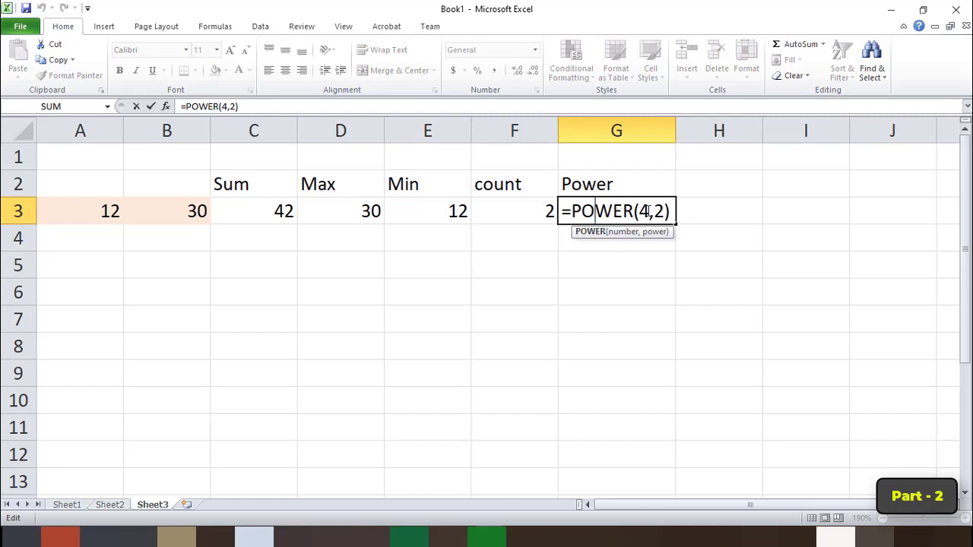
key("Return")
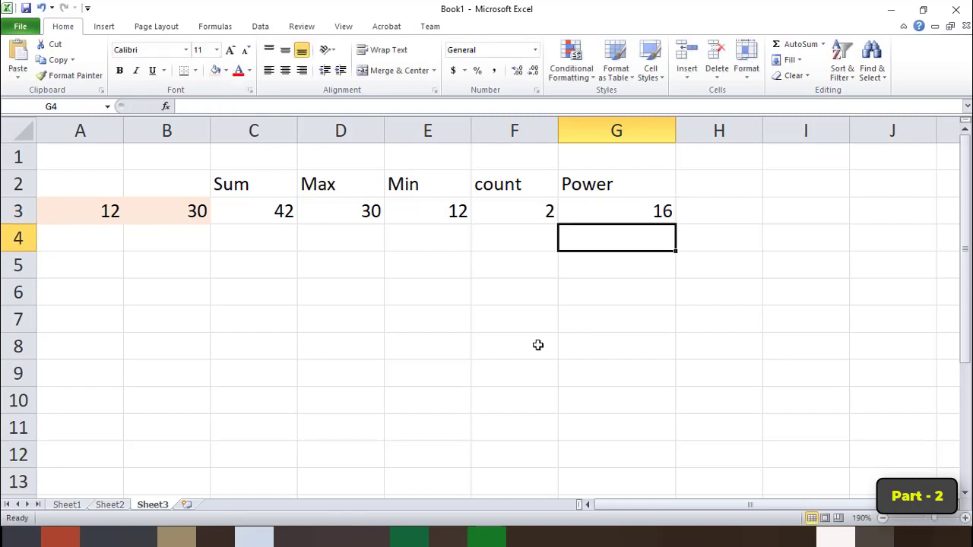
Enter the sample base 5 in cell G5 and the exponent 3 in cell G6.
left_click(655, 268)
type("5")
key("Return")
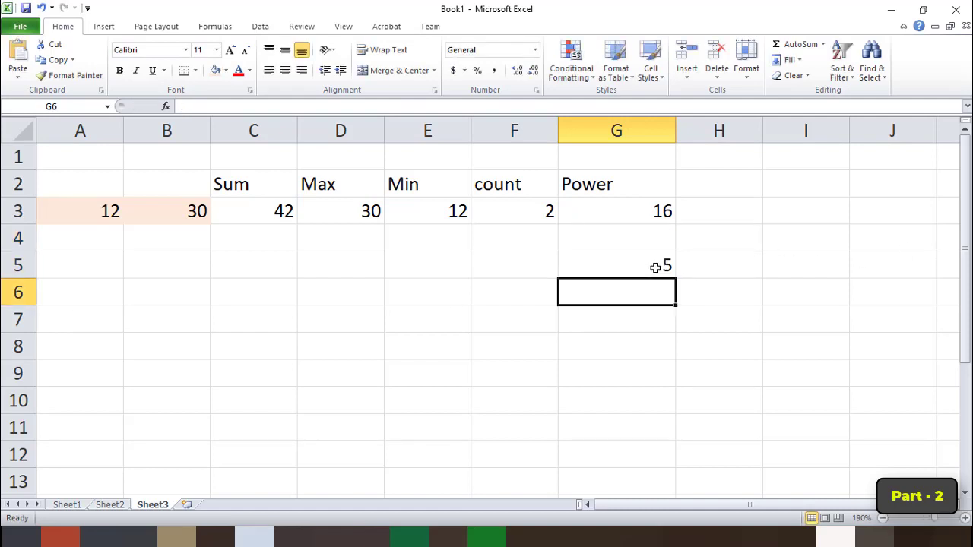
type("3")
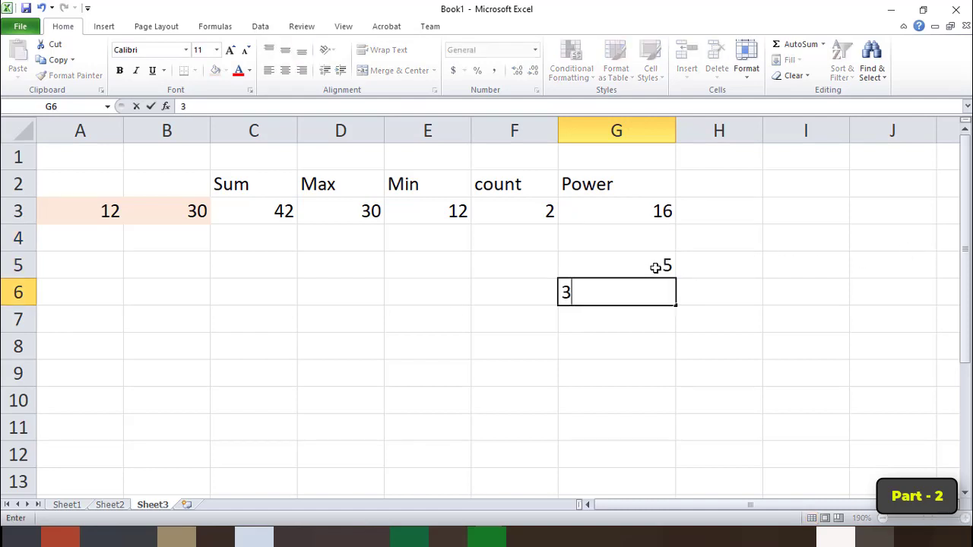
key("Return")
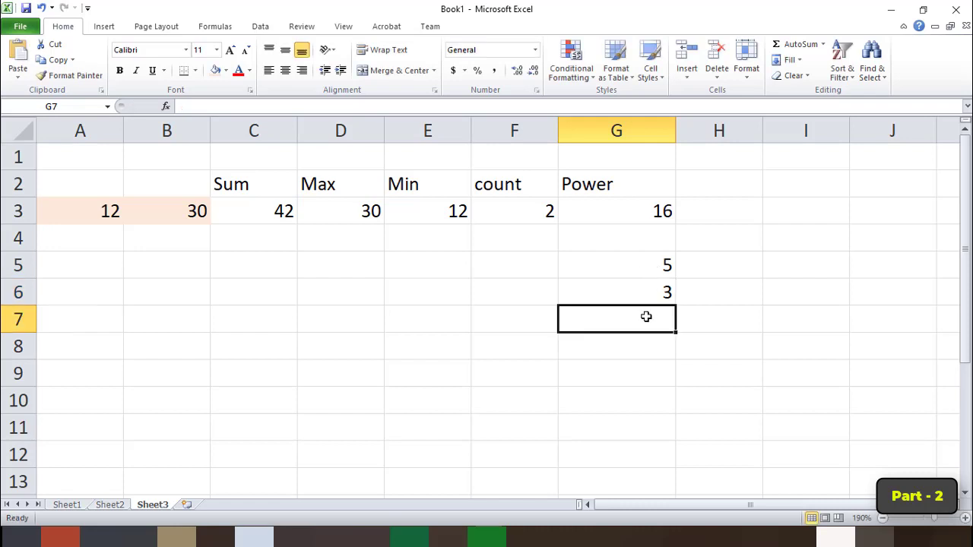
Enter the formula =power(G5,G6) in cell G7 to raise the base to the exponent by cell reference.
type("=poe")
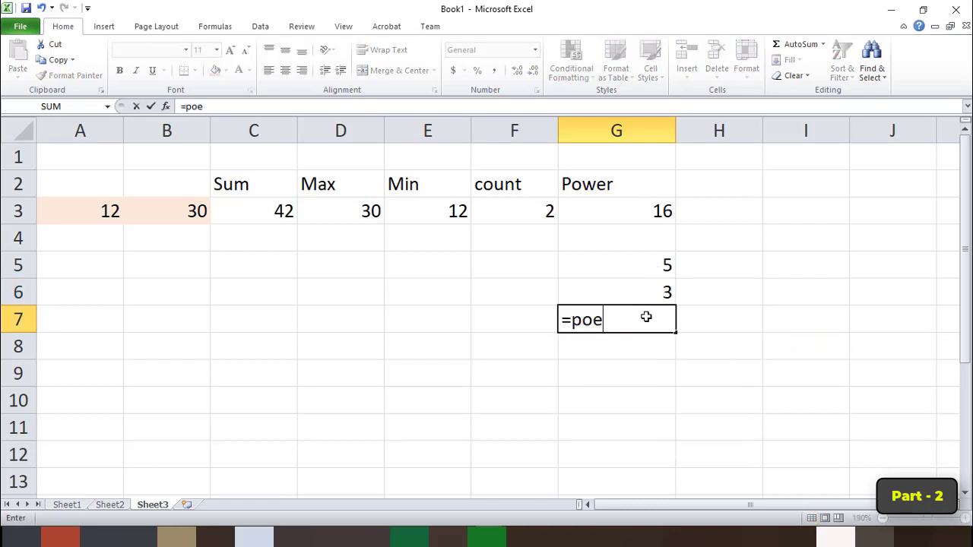
key("BackSpace")
type("wer")
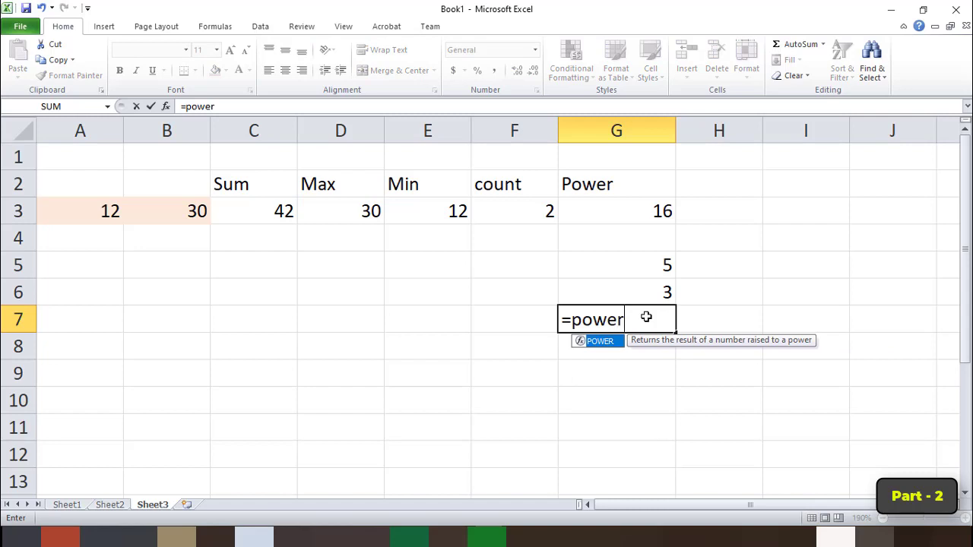
type("(")
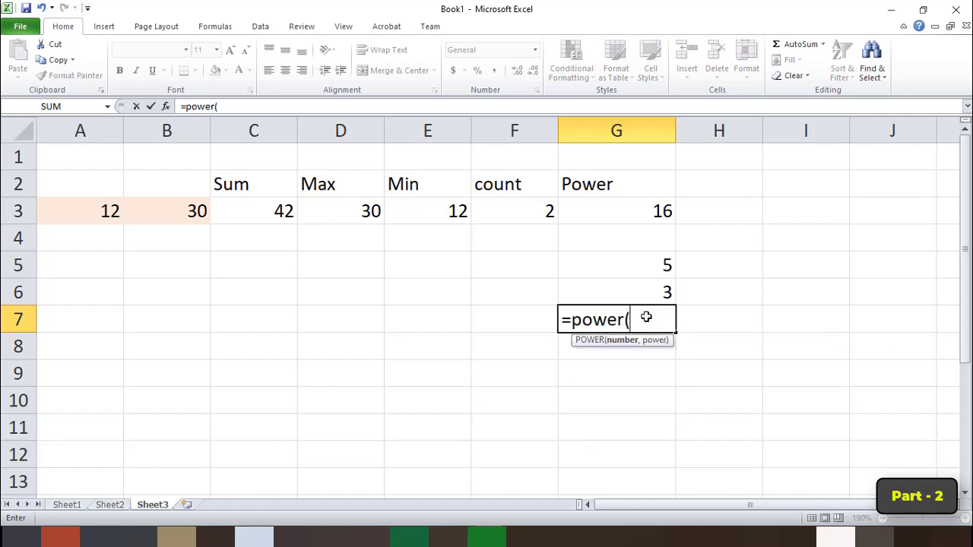
left_click(640, 264)
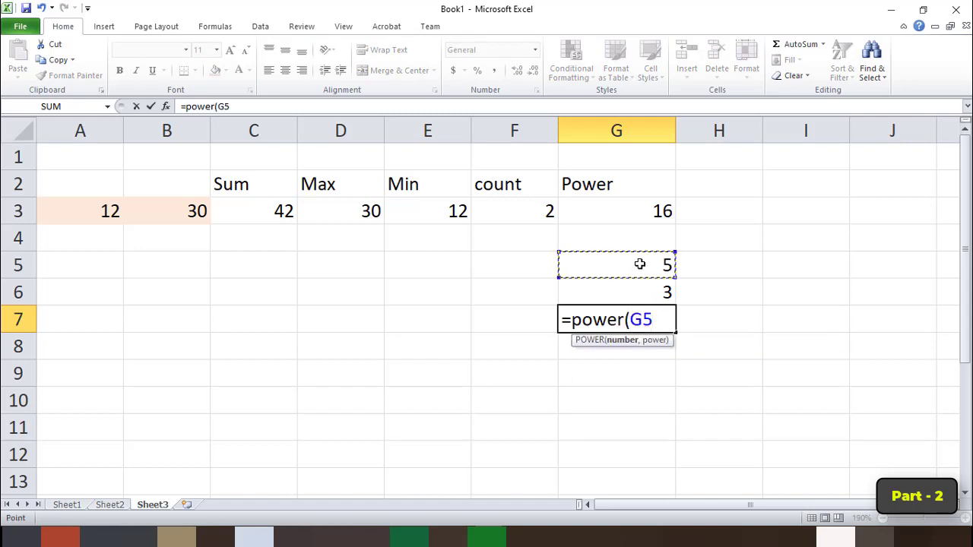
type(",")
left_click(639, 290)
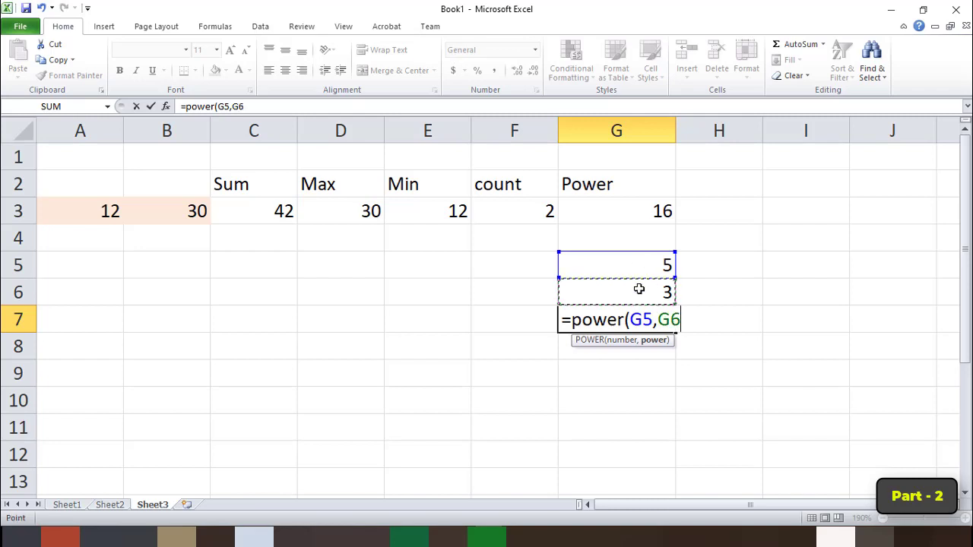
type(")")
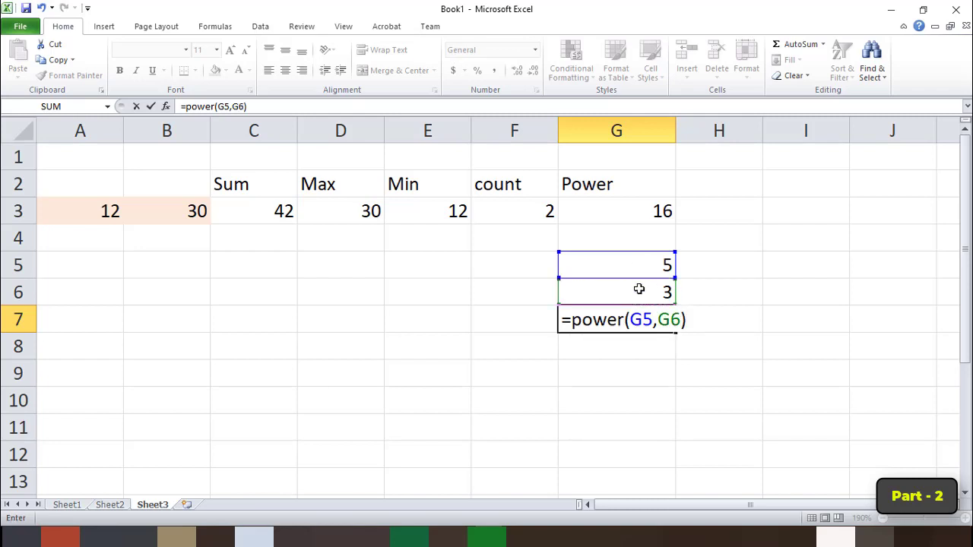
key("Return")
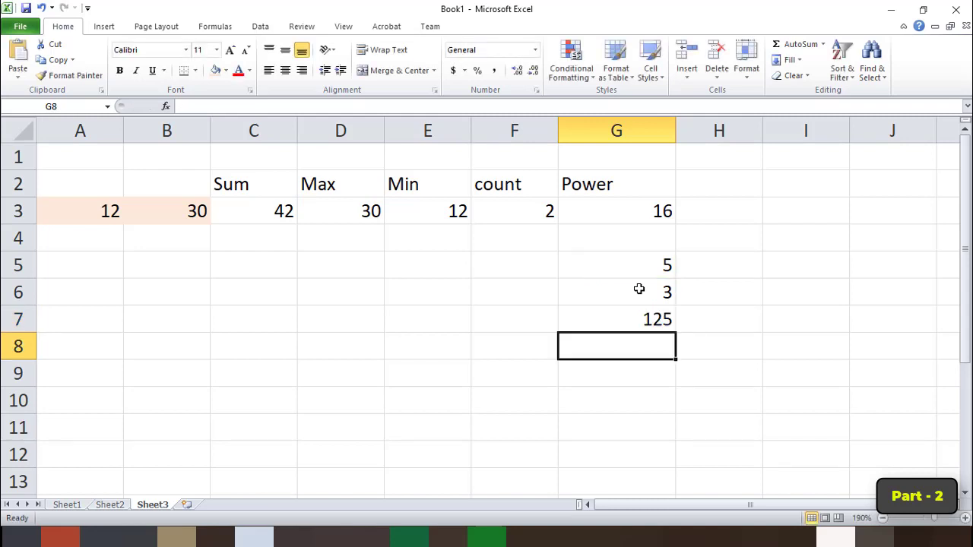
Change the base number in cell G5 to 2.
key("Up")
key("Up")
key("Up")
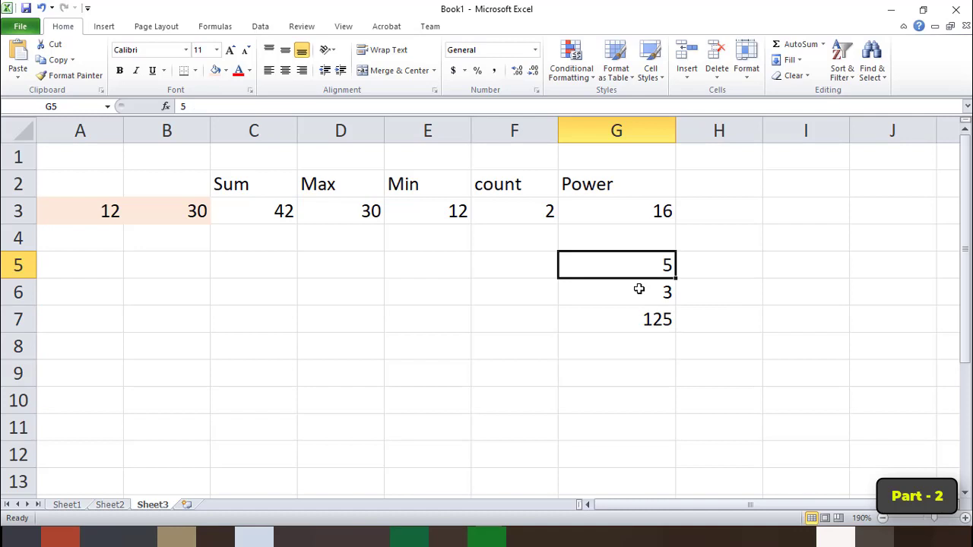
type("2")
key("Return")
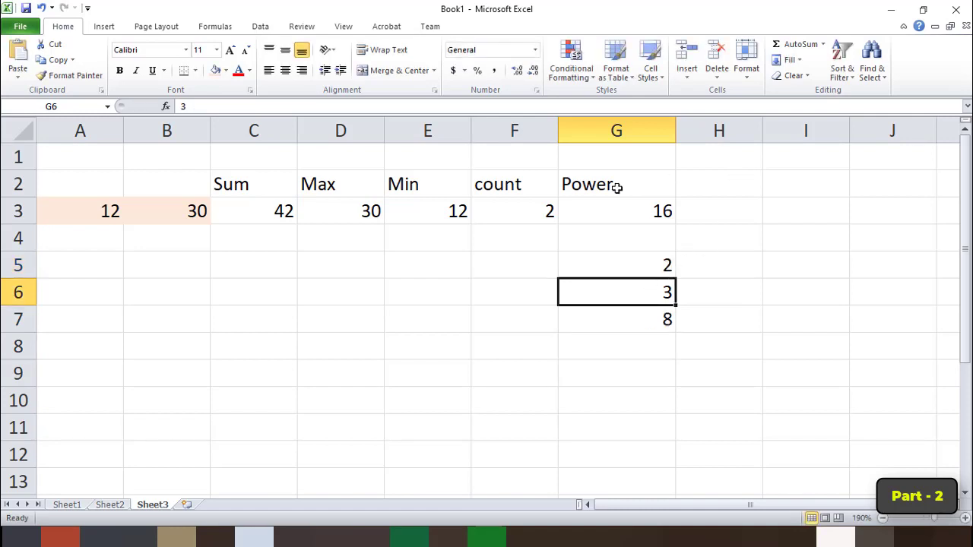
Review the Sum, Max, Min and Count formulas in cells C3 to F3.
left_click(246, 249)
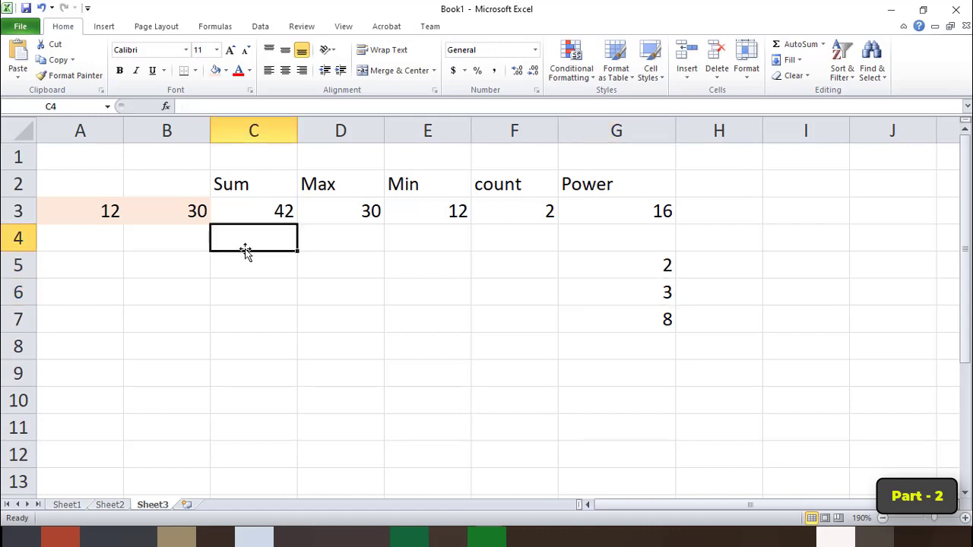
left_click(271, 212)
left_click(330, 217)
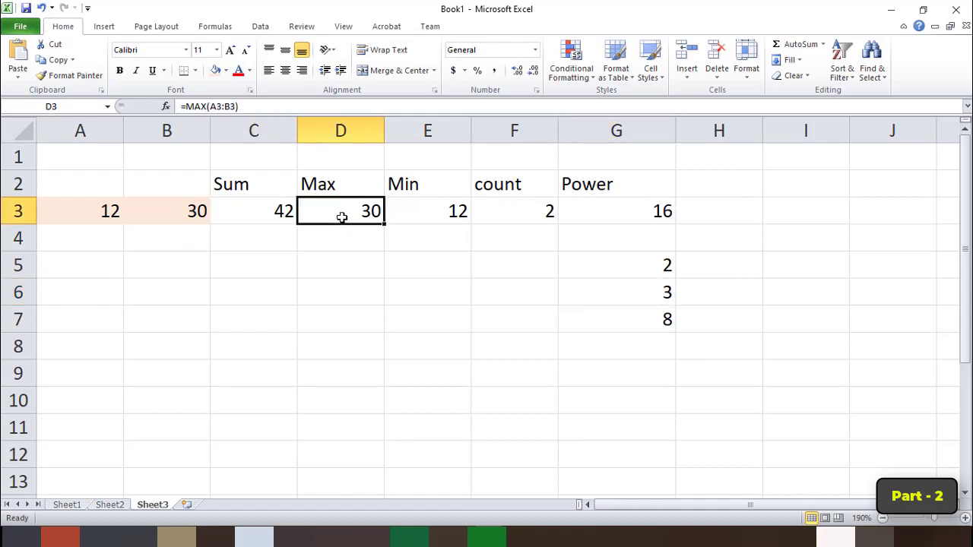
left_click(400, 216)
left_click(517, 215)
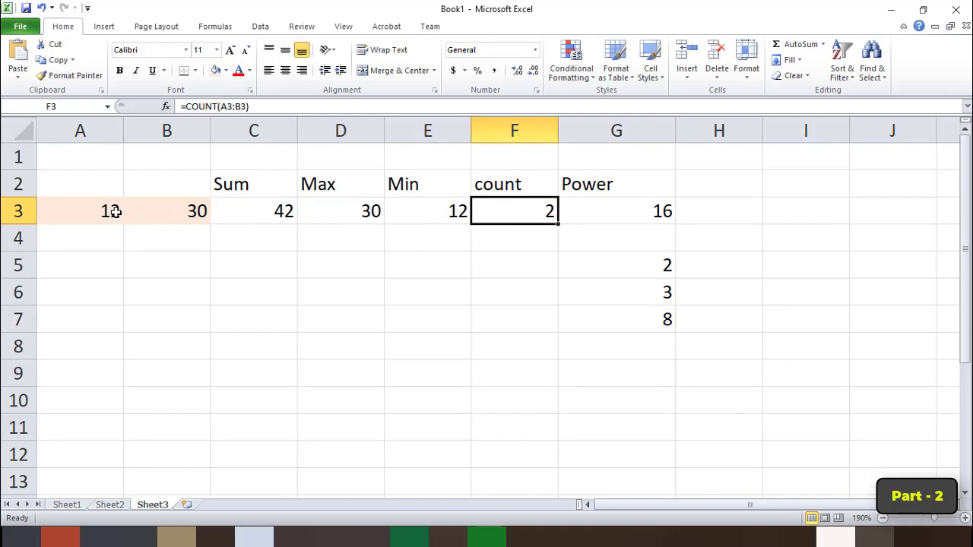
Change the first sample number in cell A3 to 15.
left_click(114, 213)
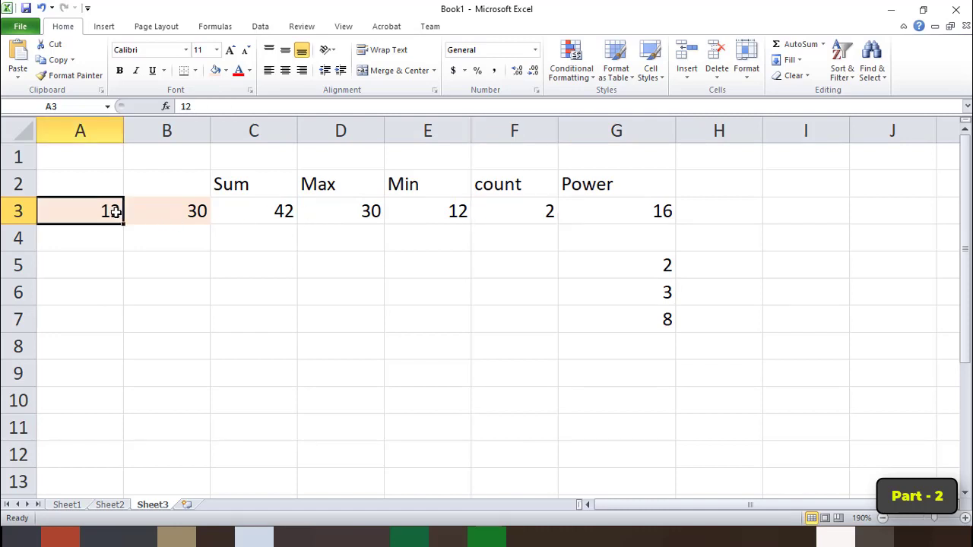
type("15")
key("Return")
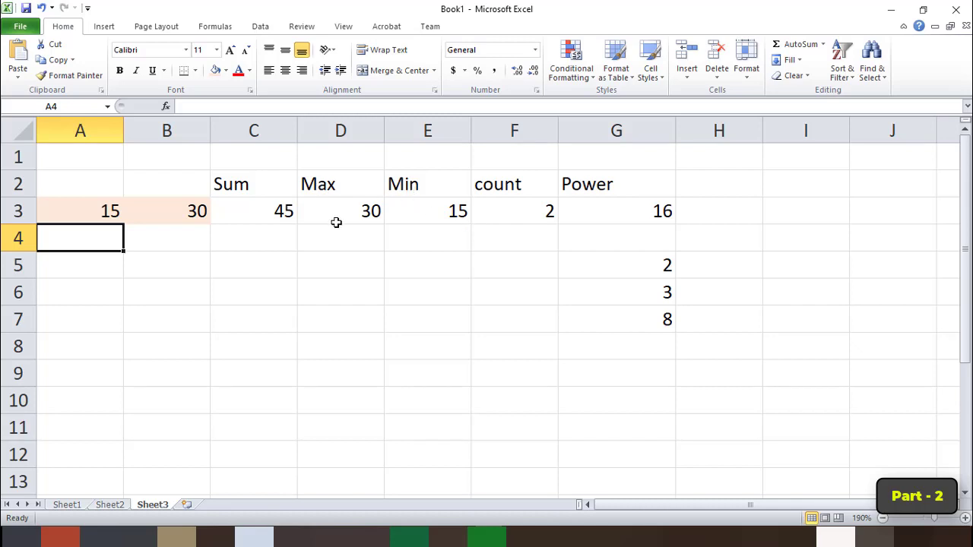
Change the first sample number in cell A3 to 35.
left_click(94, 212)
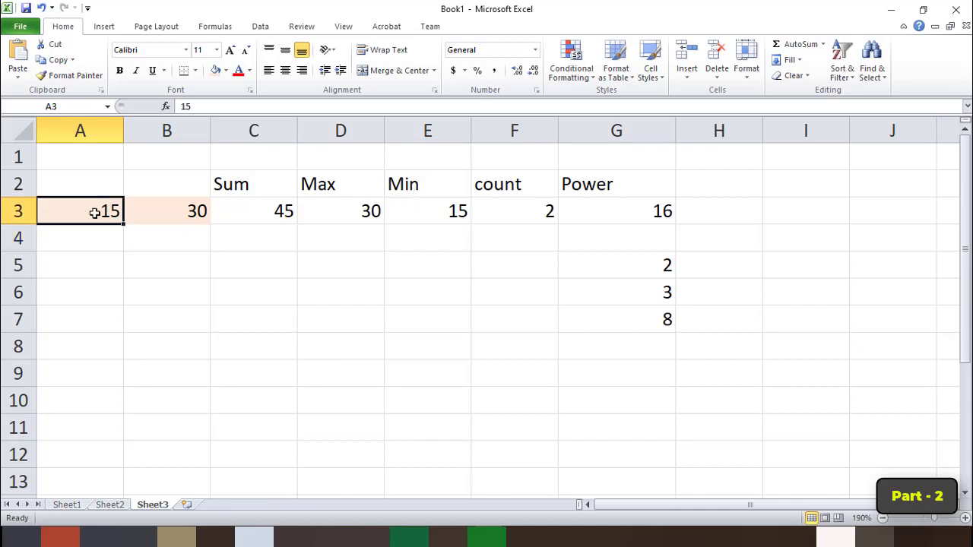
type("35")
key("Return")
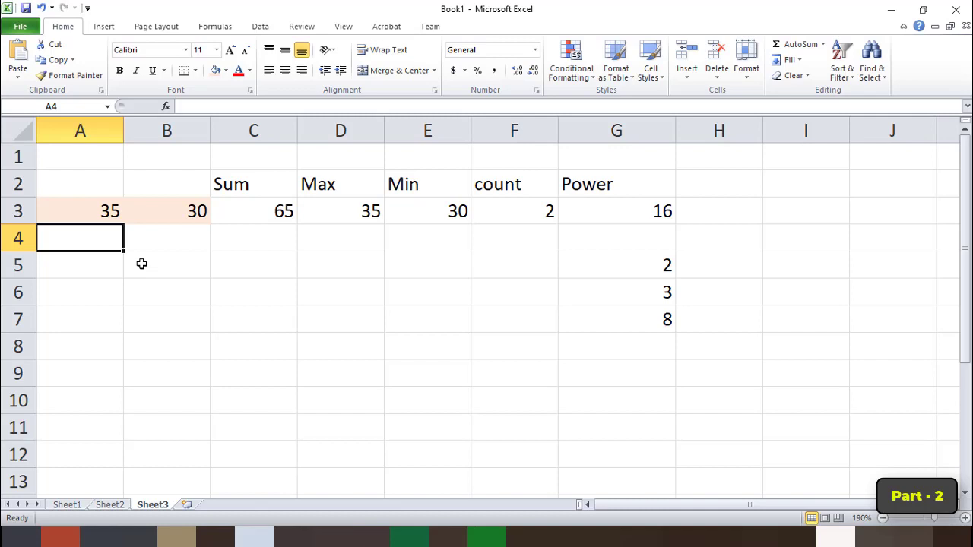
Check the recalculated Sum, Max, Min, Count and Power formulas in cells C3 to G3.
left_click(240, 202)
left_click(340, 199)
left_click(422, 210)
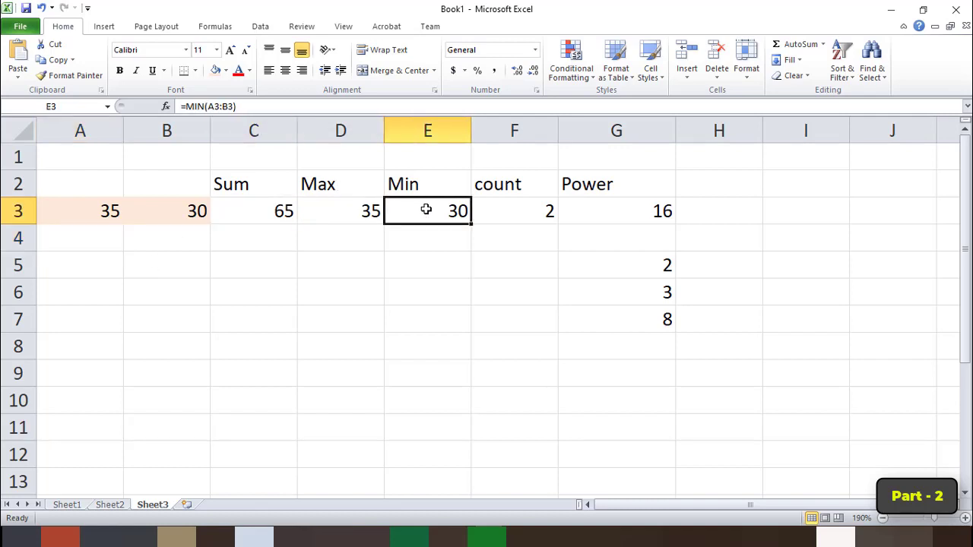
left_click(537, 213)
left_click(624, 215)
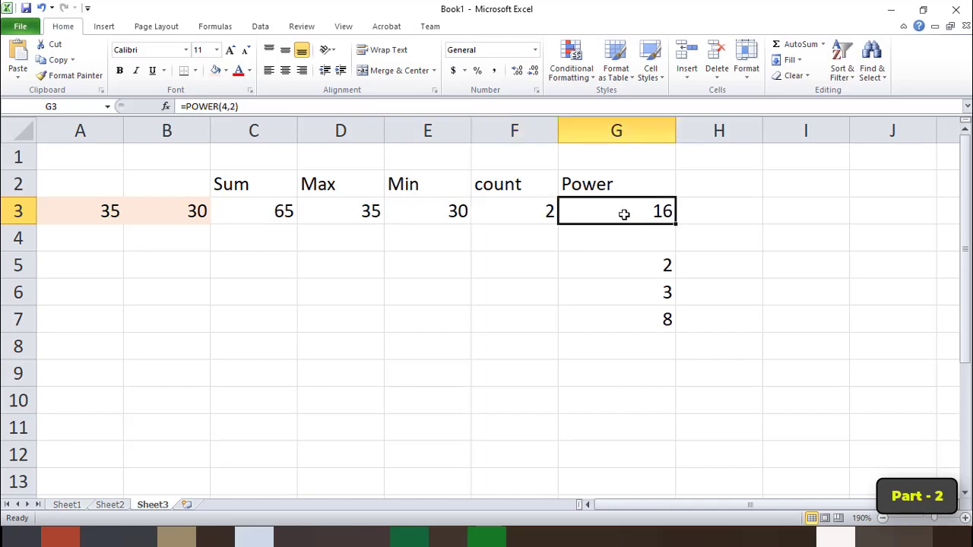
Consult the If function's description and syntax in Class 7.pdf in Adobe Acrobat and return to the Excel workbook.
left_click(468, 536)
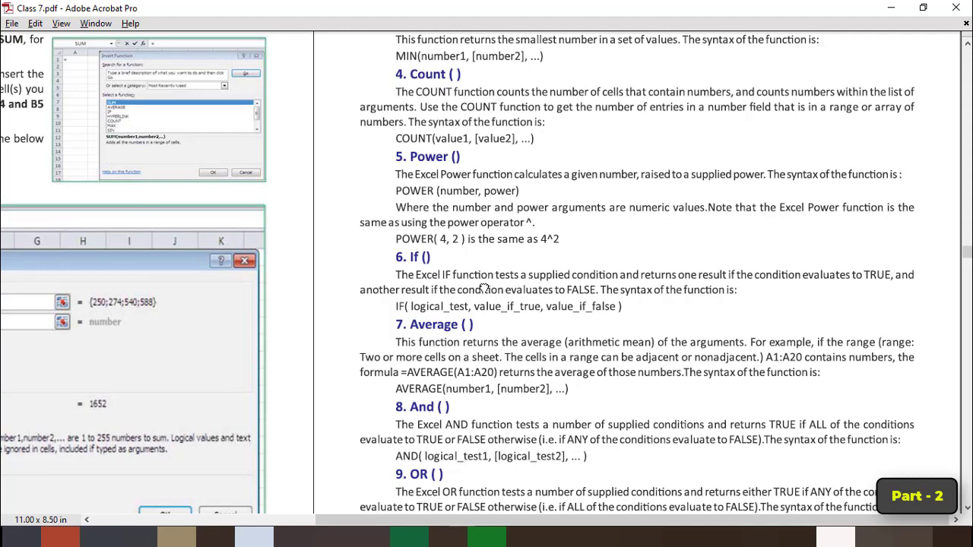
scroll(483, 288, "down", 2)
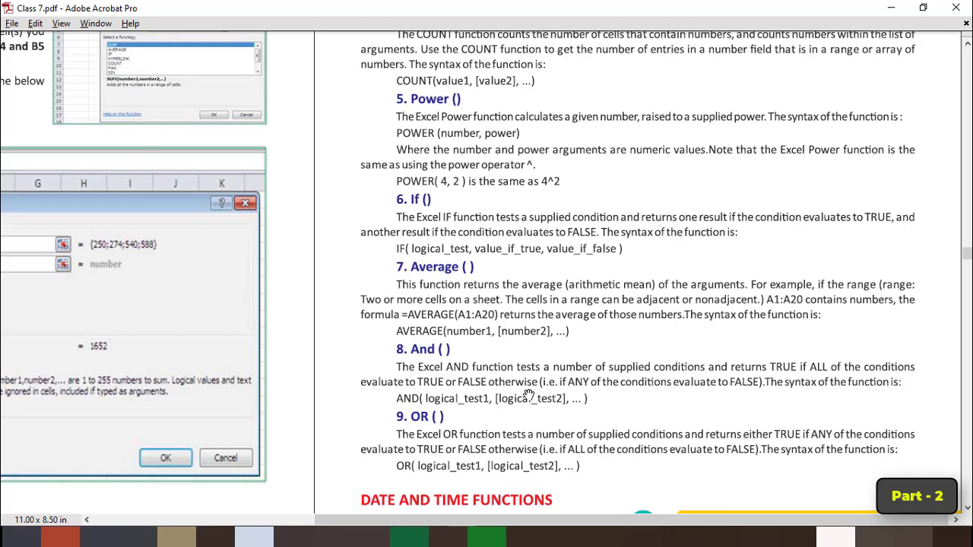
key("alt+Tab")
Enter the label Age: in cell C9 below the sample functions.
left_click(179, 380)
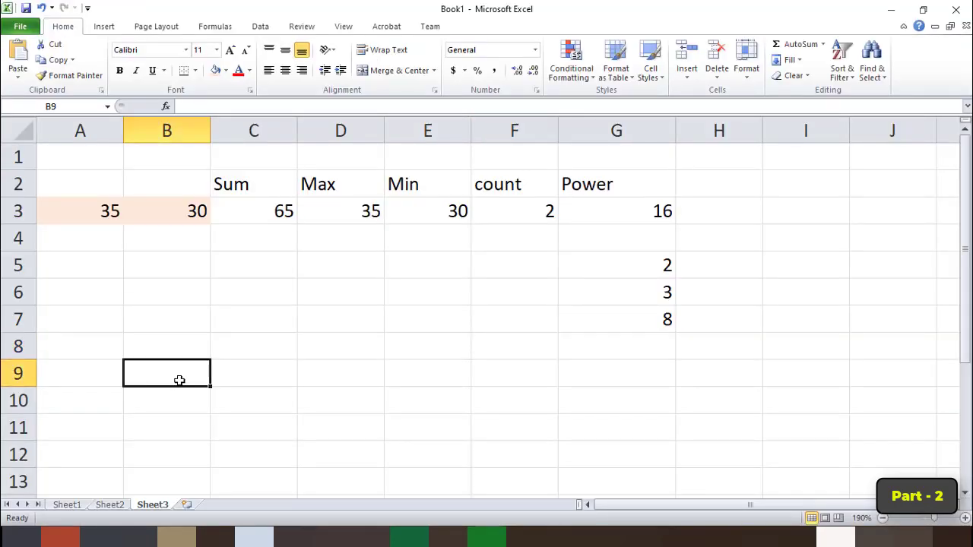
key("Left")
key("Right")
key("Right")
type("Age")
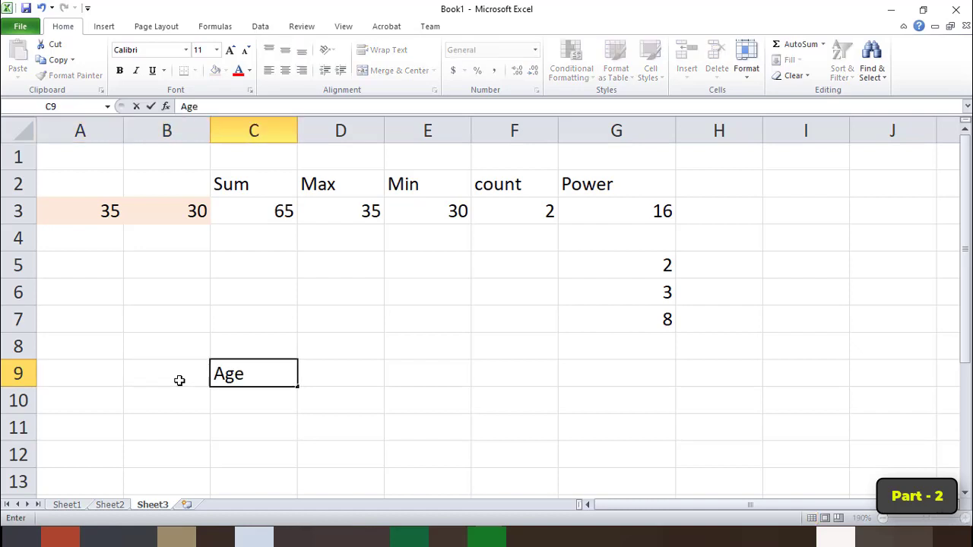
type(":")
key("Right")
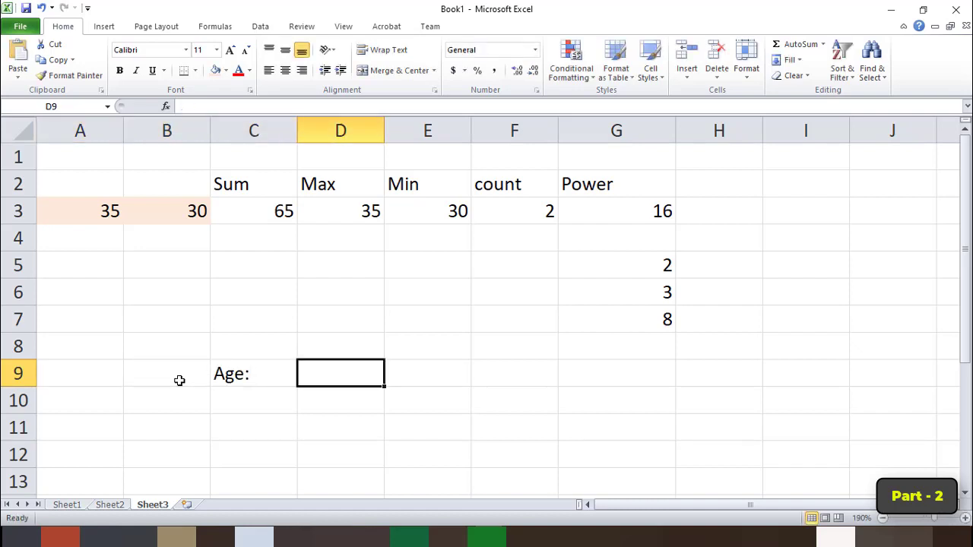
Enter the heading Eligible for Vote in cell E8 and widen column E to fit it.
left_click(251, 373)
left_click(330, 376)
left_click(446, 374)
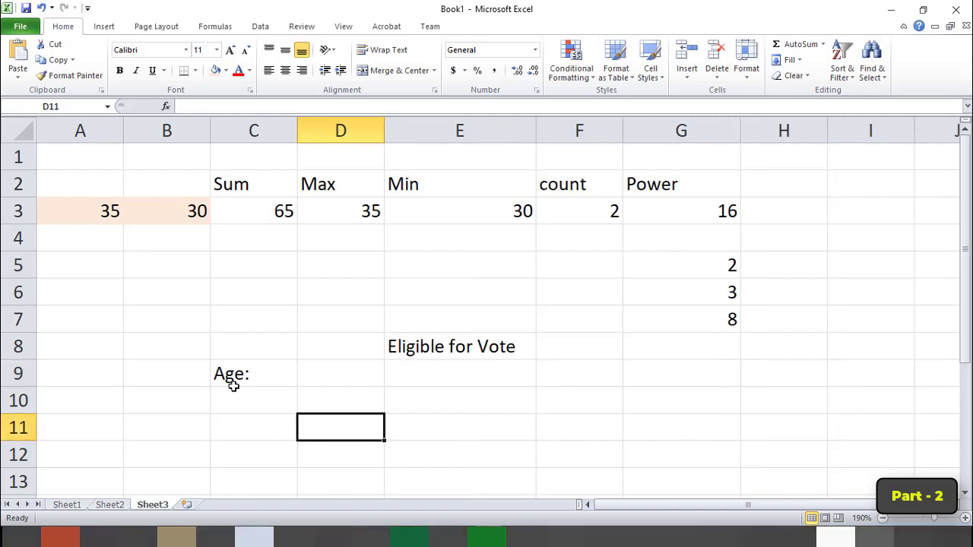
left_click(341, 374)
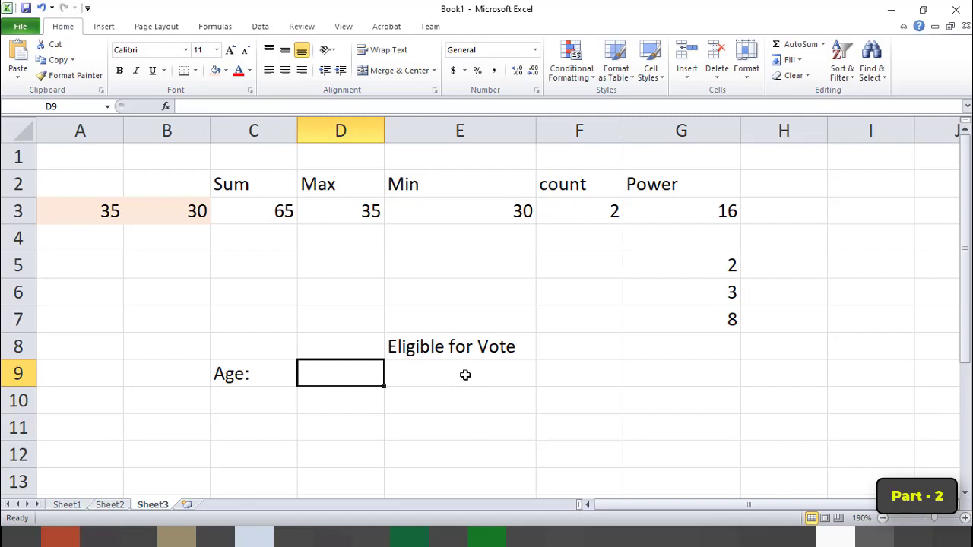
left_click(453, 348)
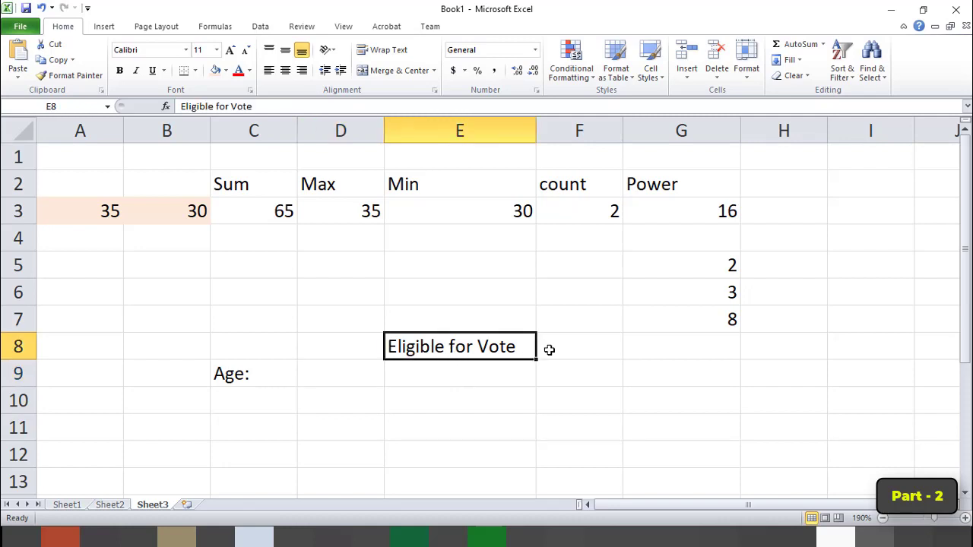
left_click(465, 368)
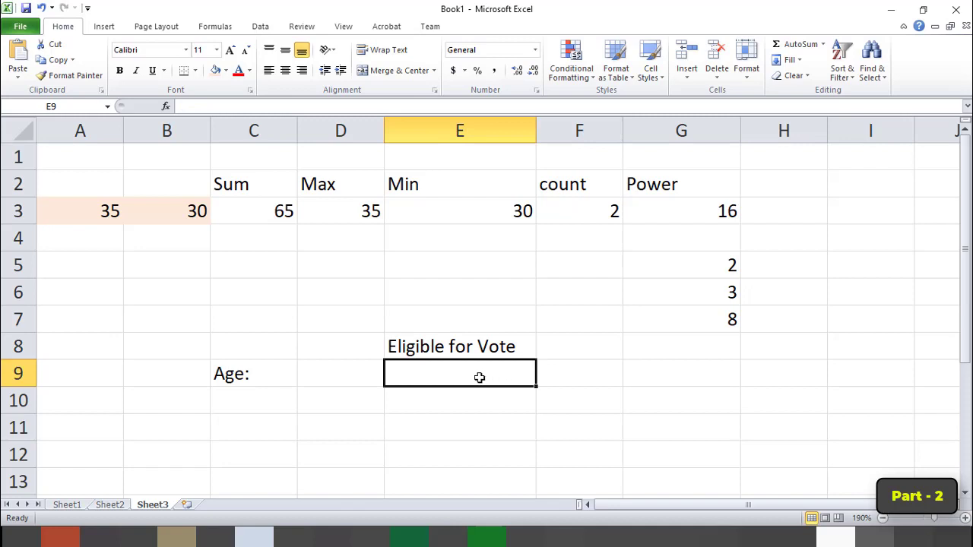
Format the range C8:E9 with a yellow fill and all borders.
left_click(251, 352)
left_click_drag(251, 352, 452, 372)
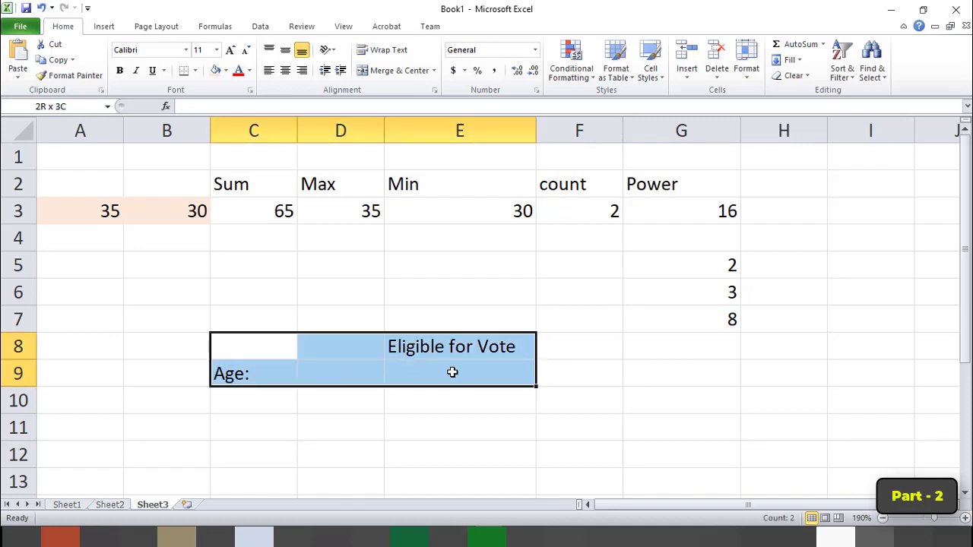
left_click(228, 69)
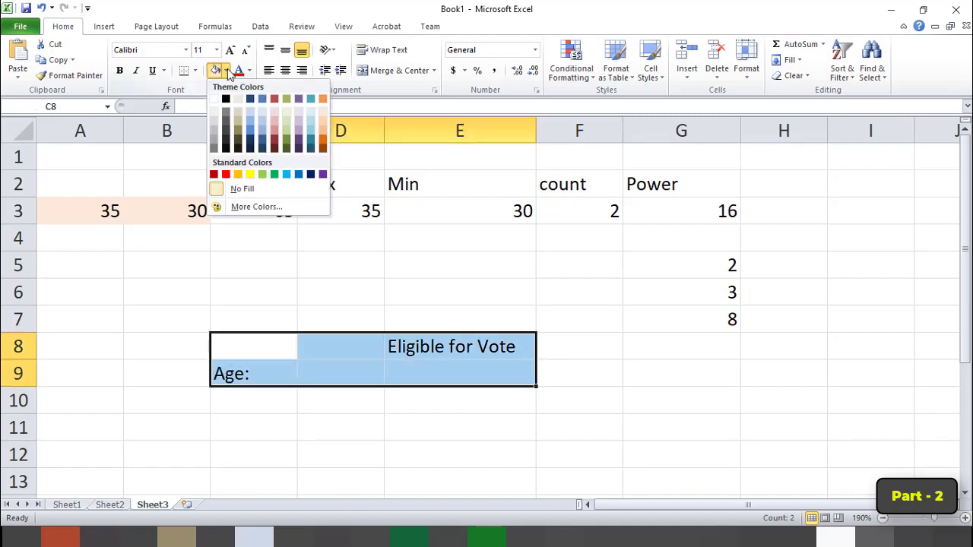
left_click(243, 172)
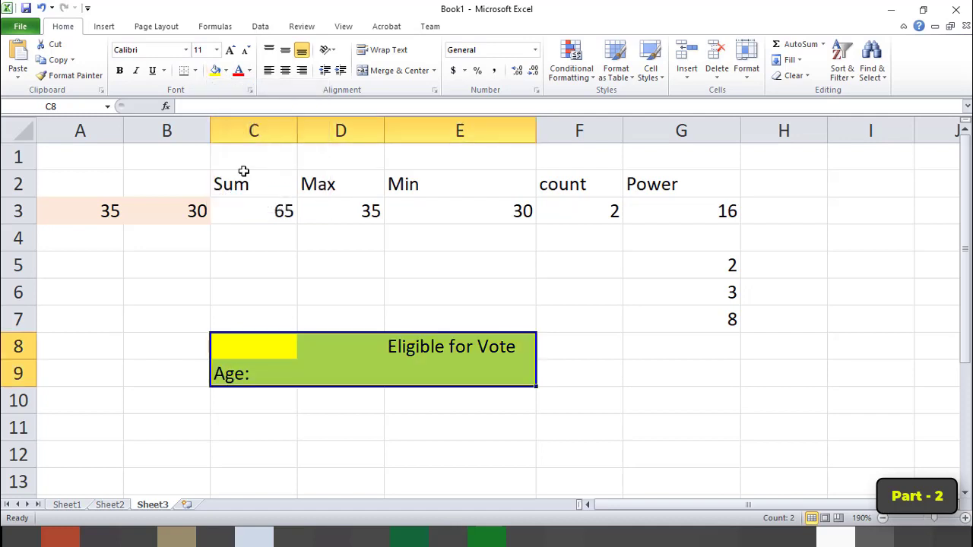
left_click(195, 69)
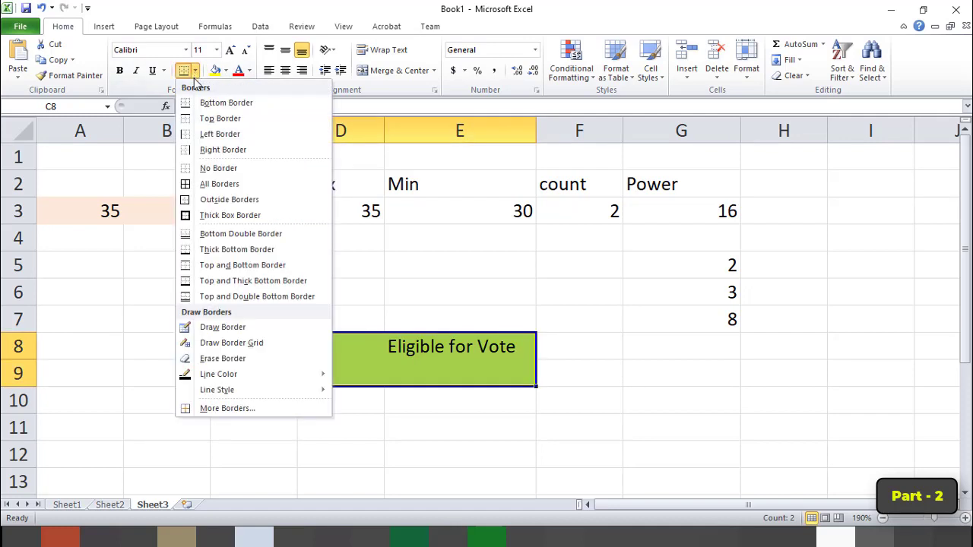
left_click(206, 184)
Enter the sample age 14 in cell D9 and select the eligibility cell E9.
left_click(345, 375)
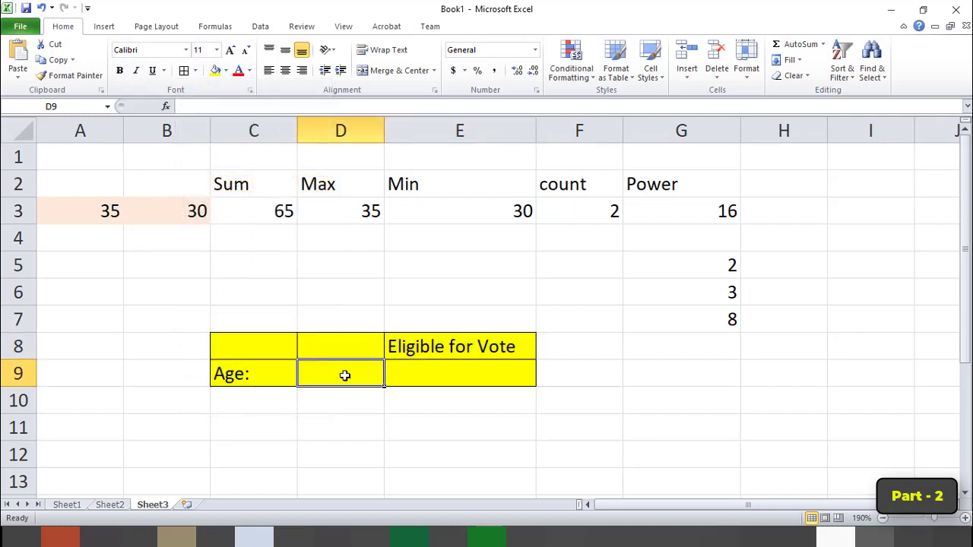
type("14")
key("Return")
key("Up")
key("Right")
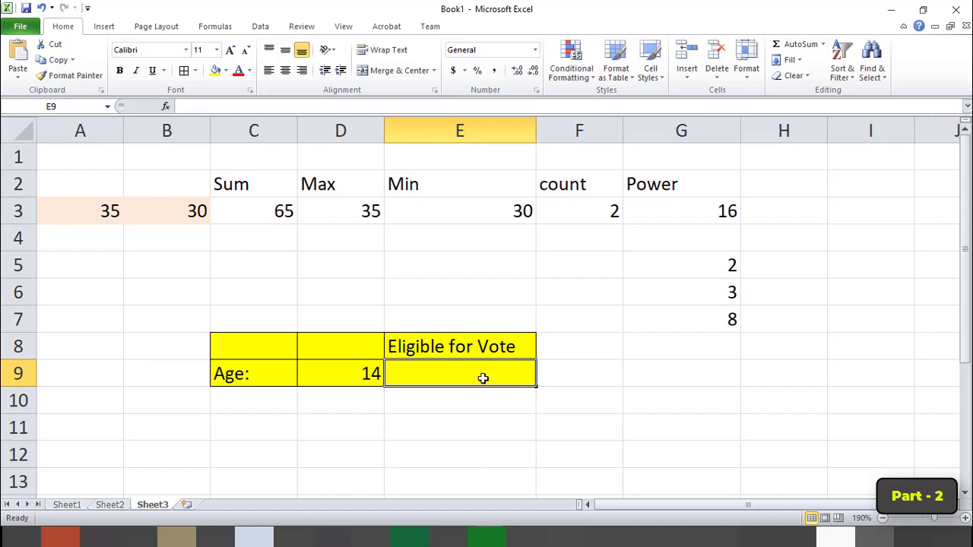
Enter the formula =if(d9>=18,"Yes","No") in cell E9 to test voting eligibility from the age.
type("=")
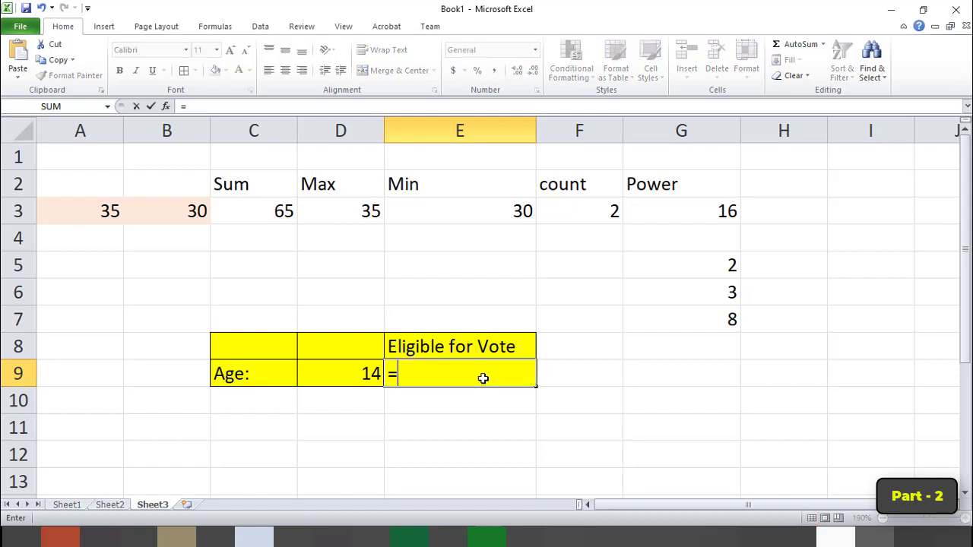
type("if")
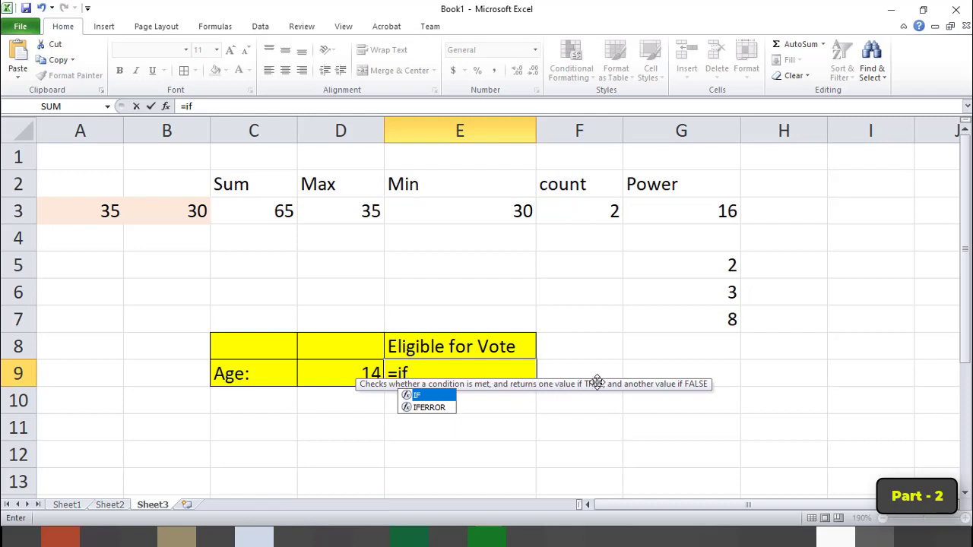
type("(")
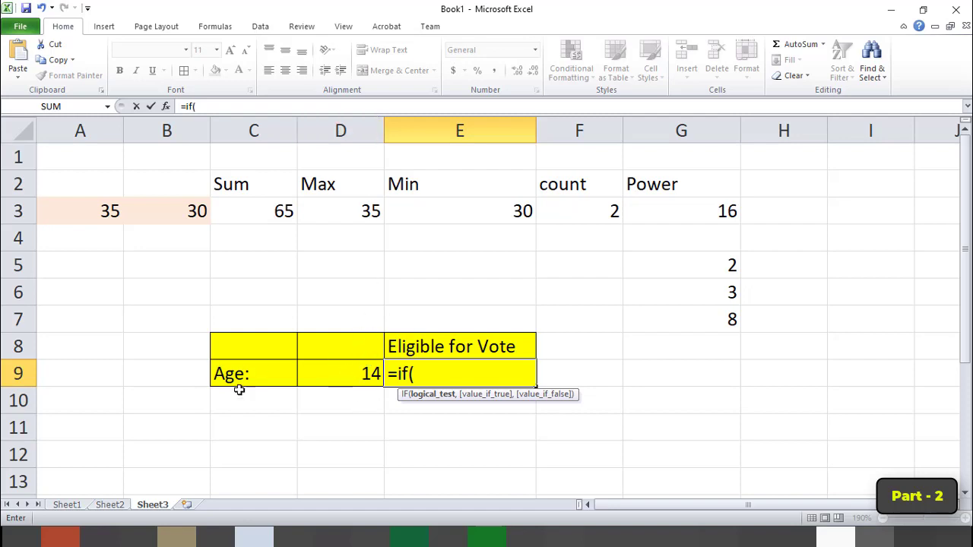
type("d9>")
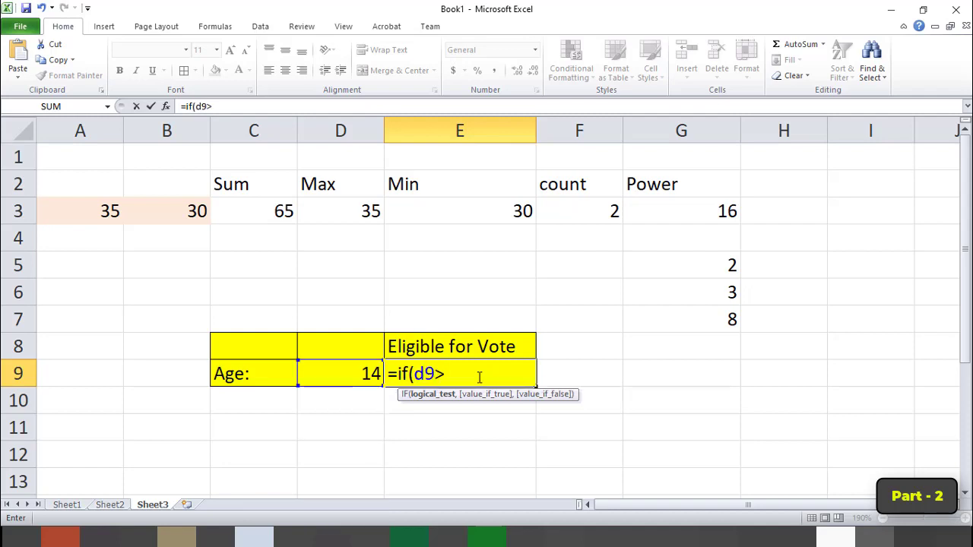
type("=18")
type(",")
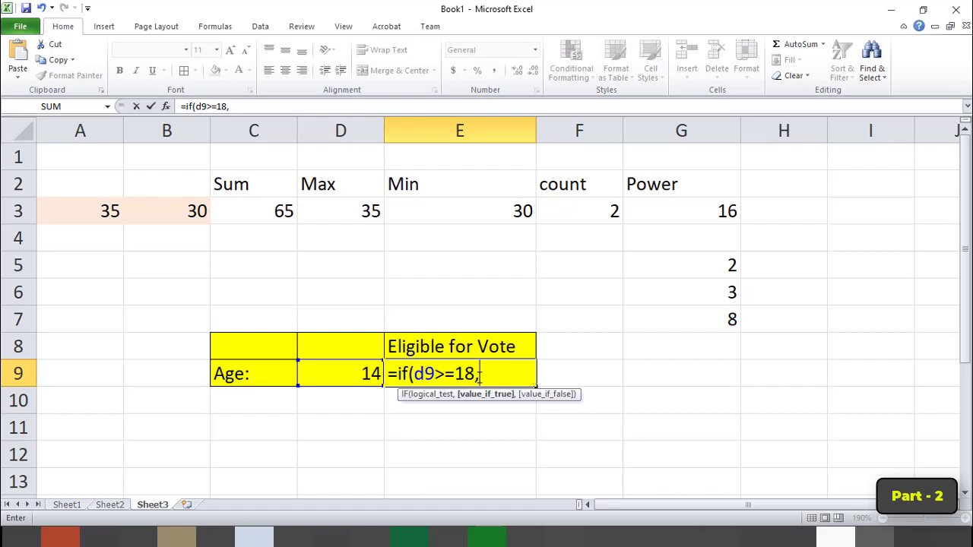
type("\"Yes\",")
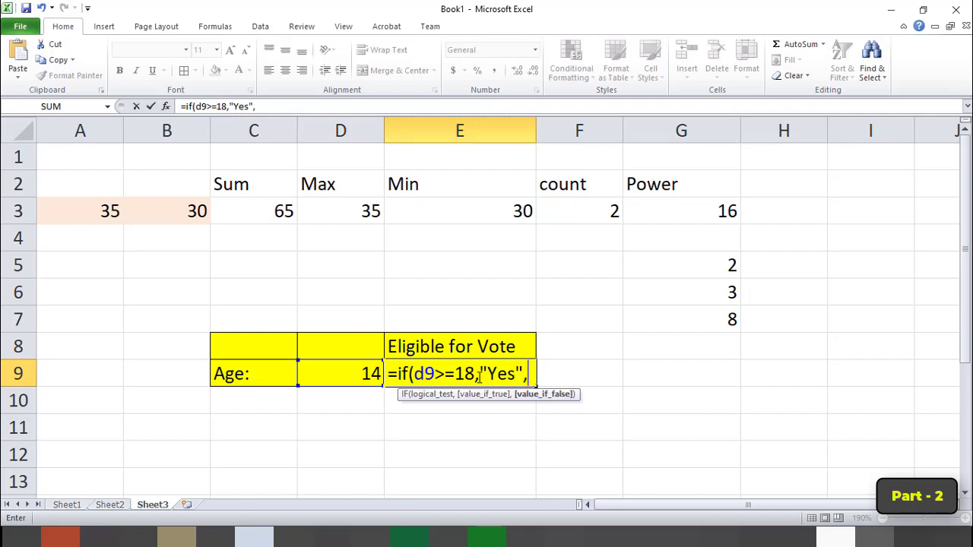
type("\"")
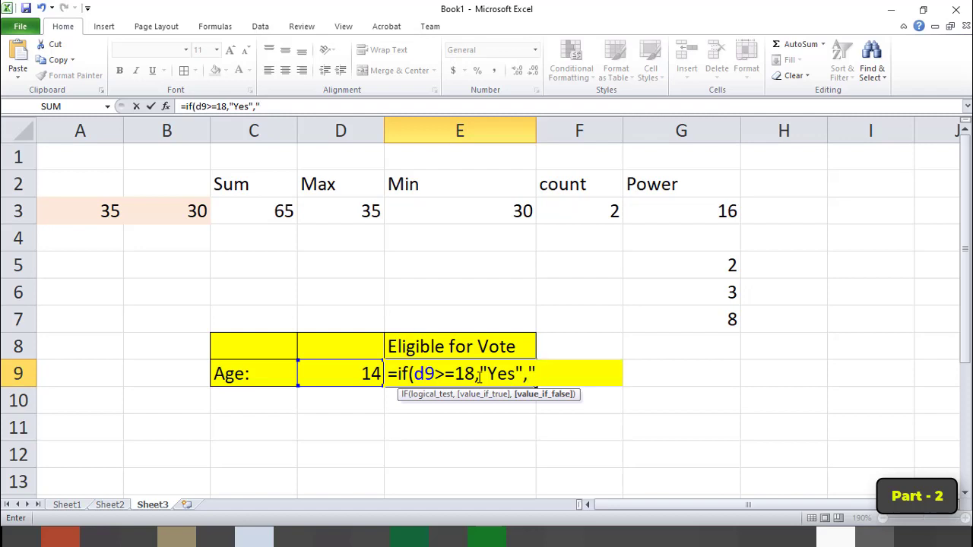
type("No\")")
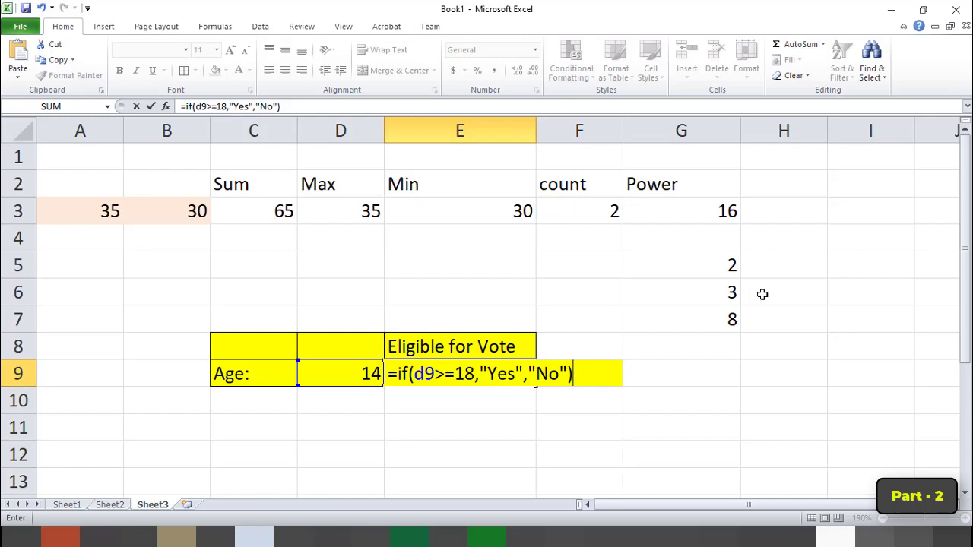
key("Return")
key("Up")
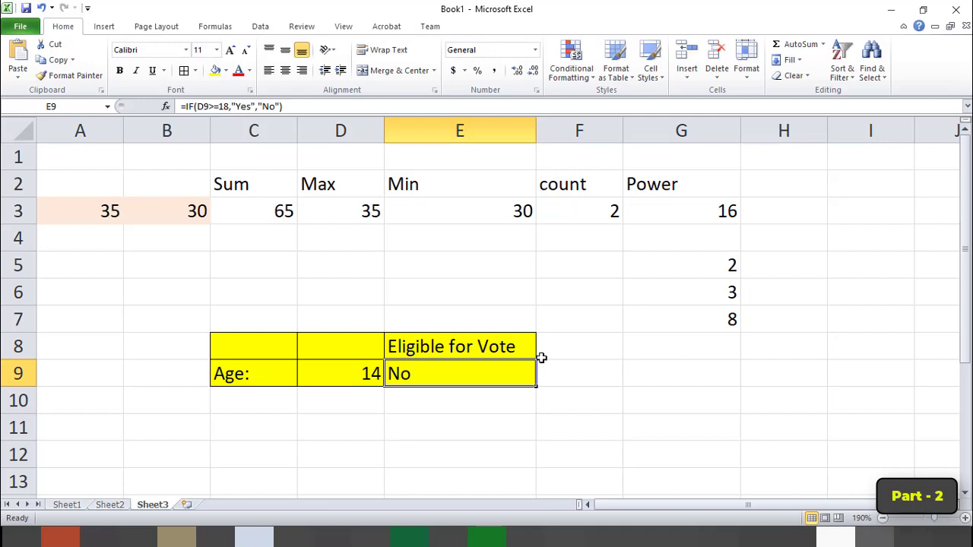
Test the voting eligibility formula by entering the ages 18, 21 and 10 in turn in cell D9.
left_click(342, 372)
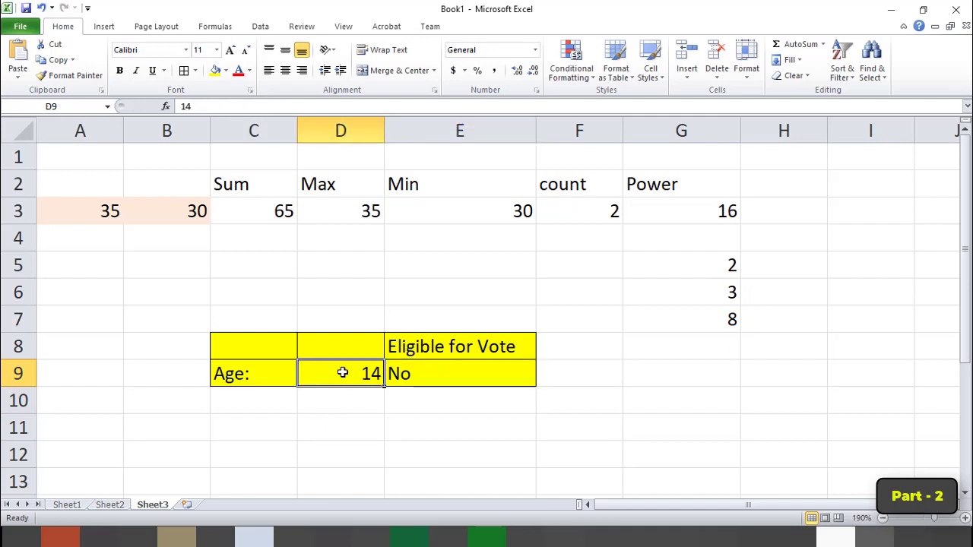
type("18")
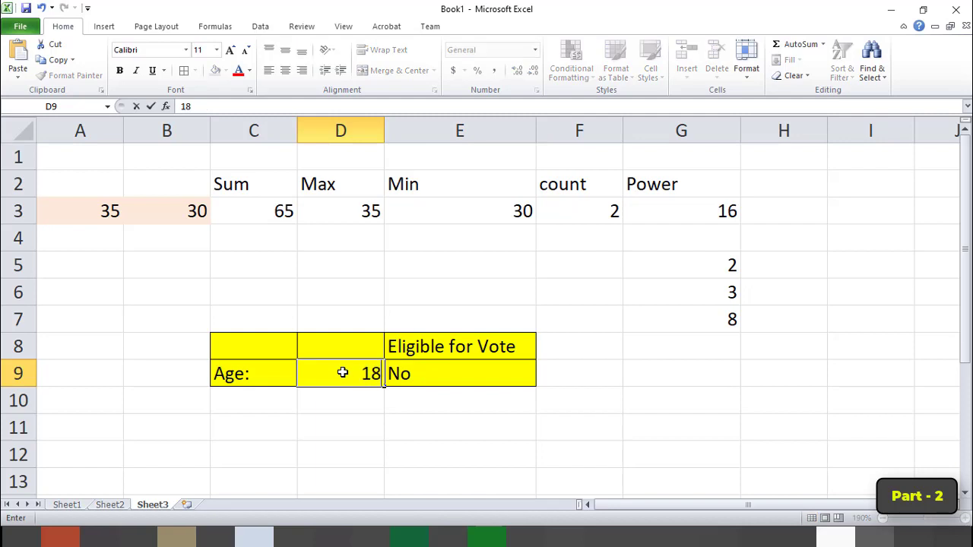
key("Return")
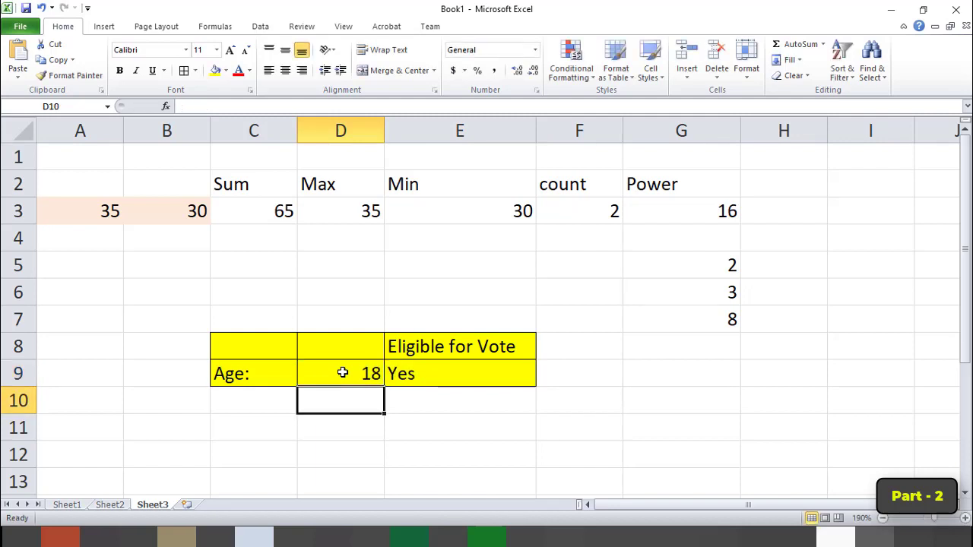
left_click(343, 372)
type("21")
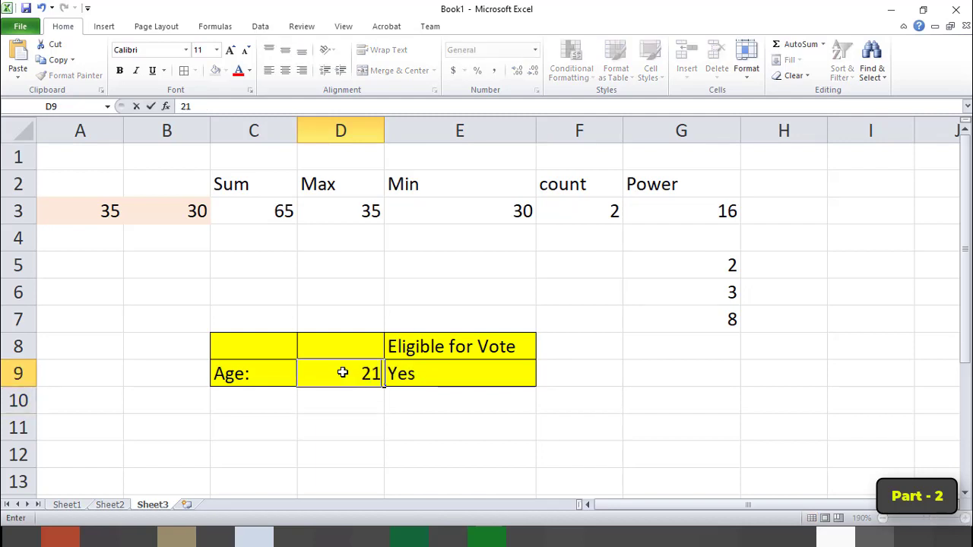
key("Return")
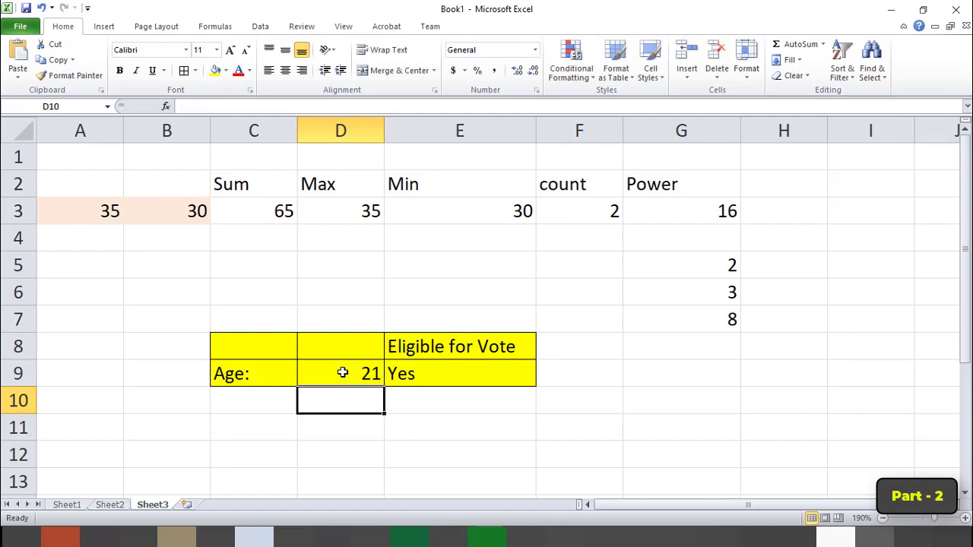
left_click(343, 373)
type("10")
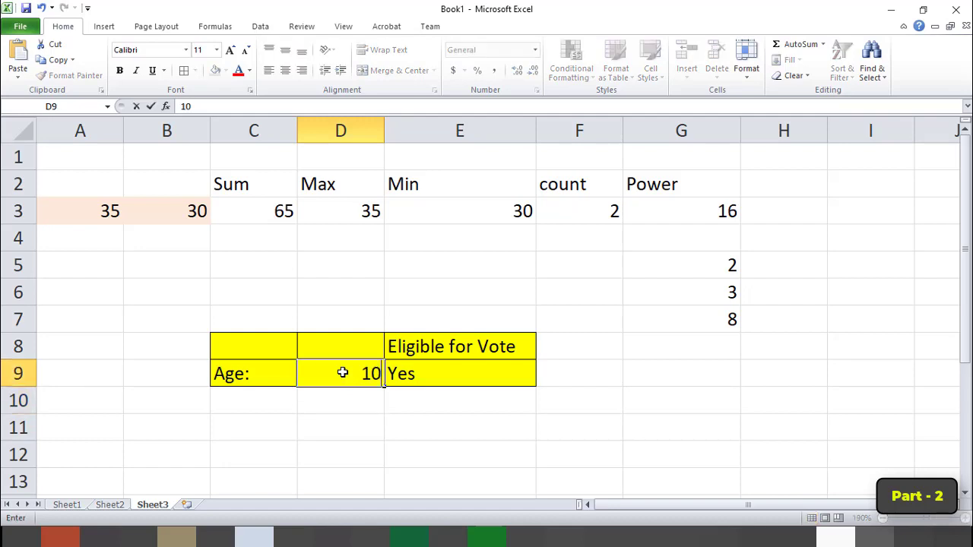
key("Return")
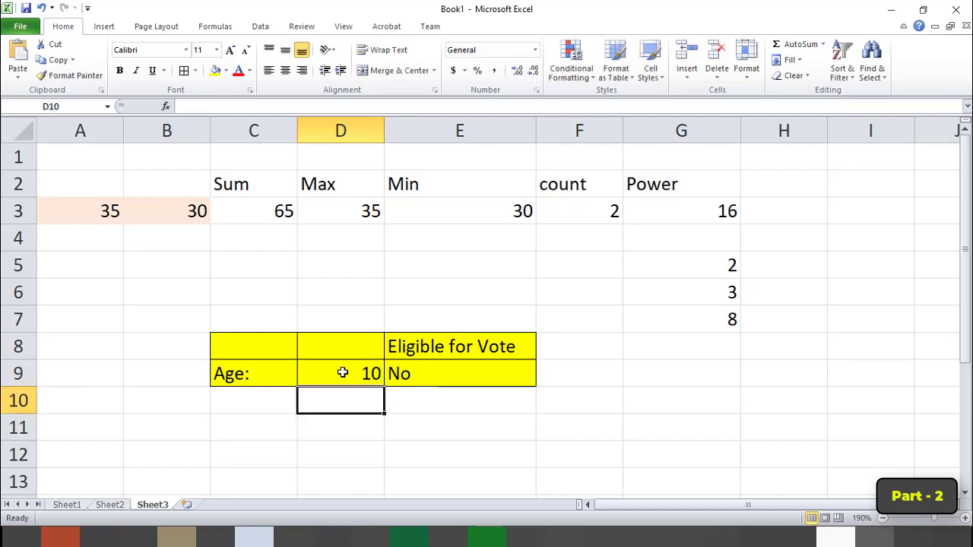
Open the IF formula in cell E9 to review its condition and arguments, and close it without changes.
left_click(428, 372)
double_click(429, 373)
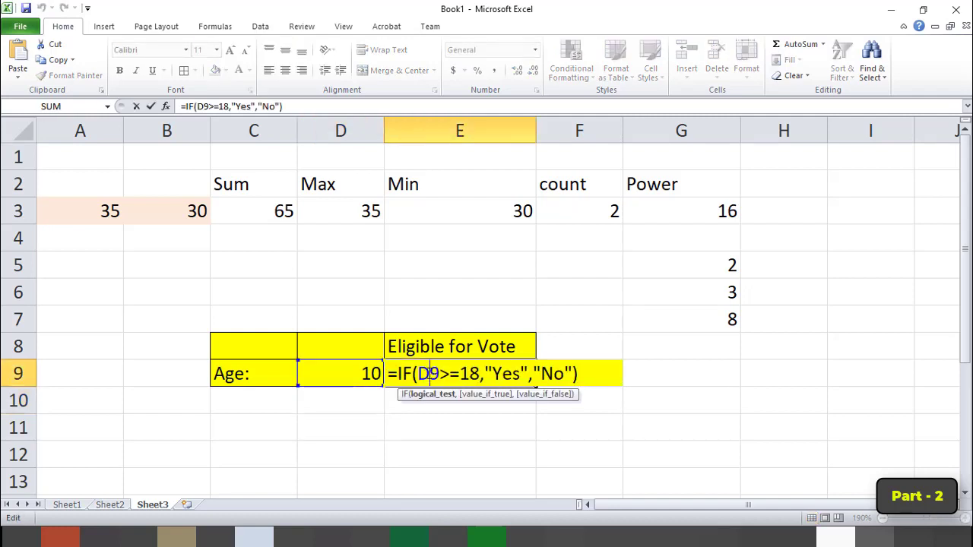
left_click(618, 373)
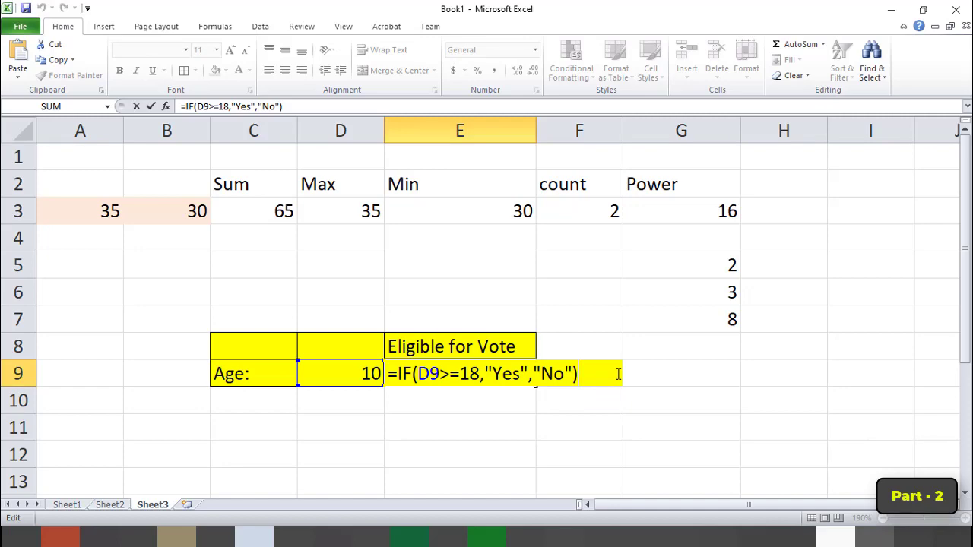
key("Return")
Switch to the Class 7.pdf textbook in Adobe Acrobat, consult the functions described after If, and return to Excel.
key("alt+Tab")
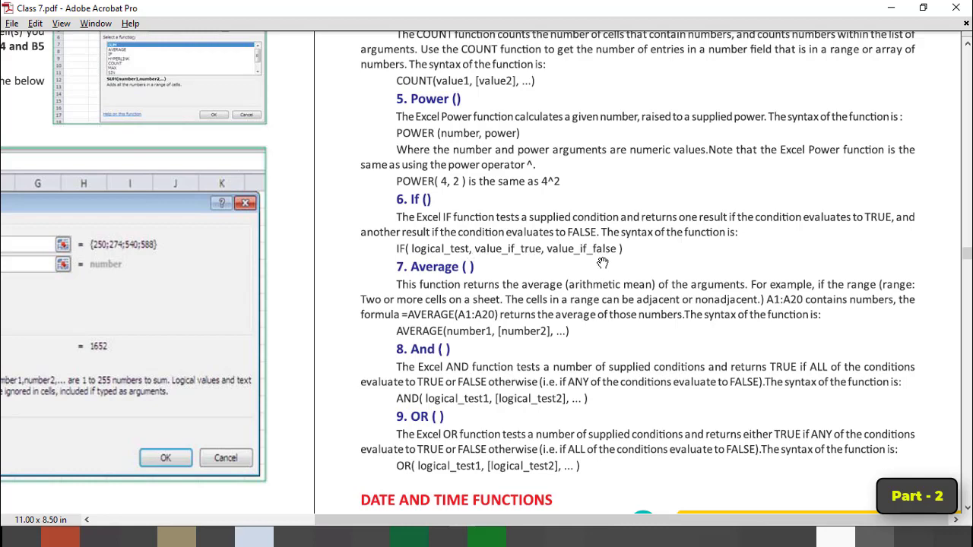
scroll(578, 308, "down", 3)
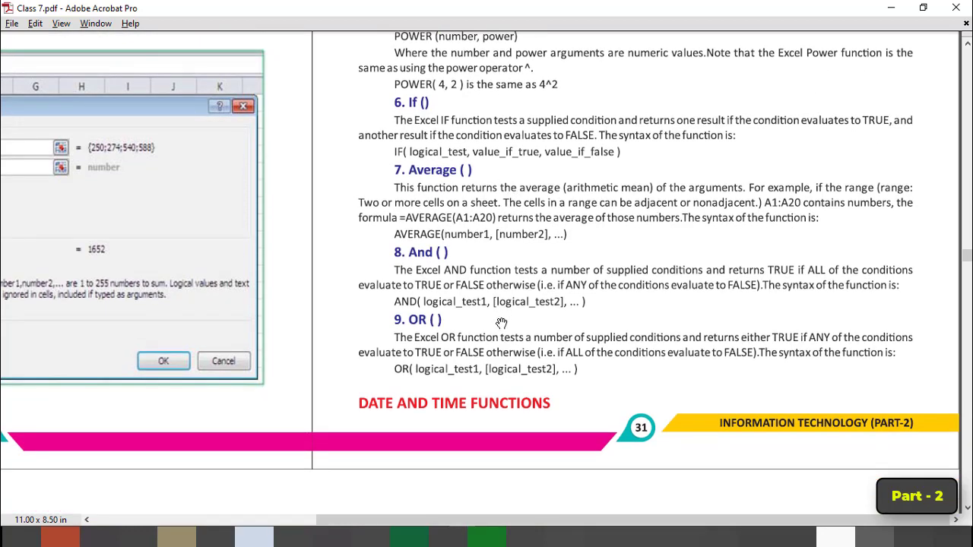
mouse_move(487, 537)
left_click(489, 479)
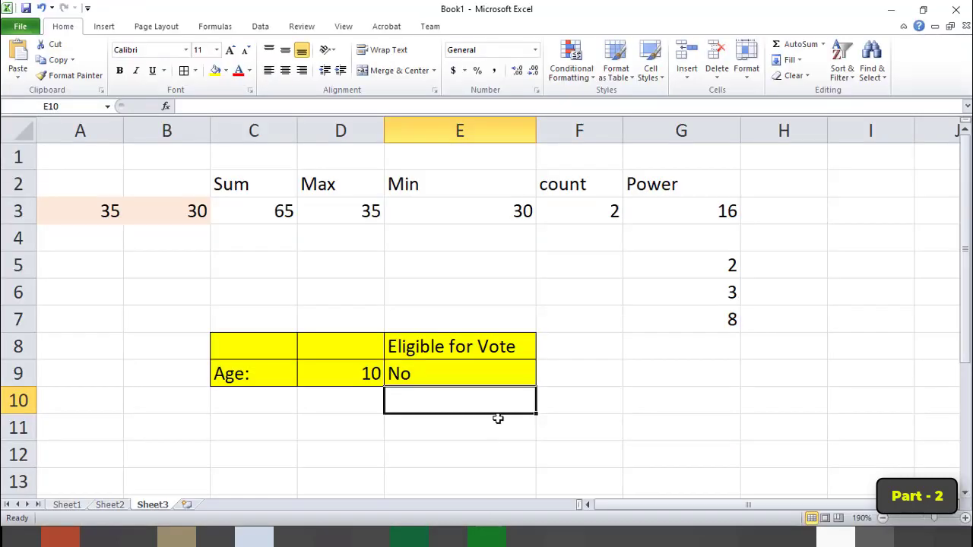
List the subjects Hindi, English, Math, Science, SSt and IT in cells B14 to B19.
scroll(486, 412, "down", 2)
scroll(355, 348, "up", 2)
scroll(295, 408, "down", 3)
left_click(147, 265)
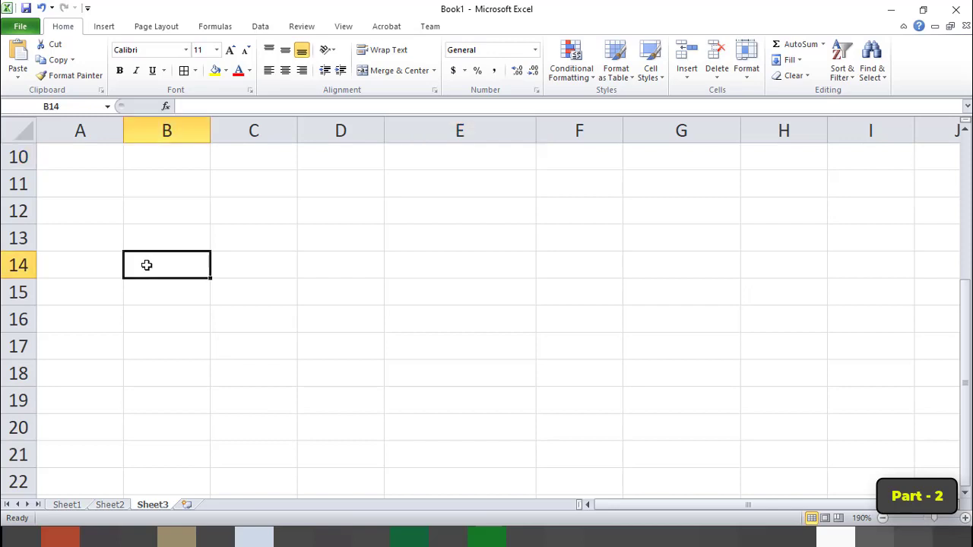
type("Hindi")
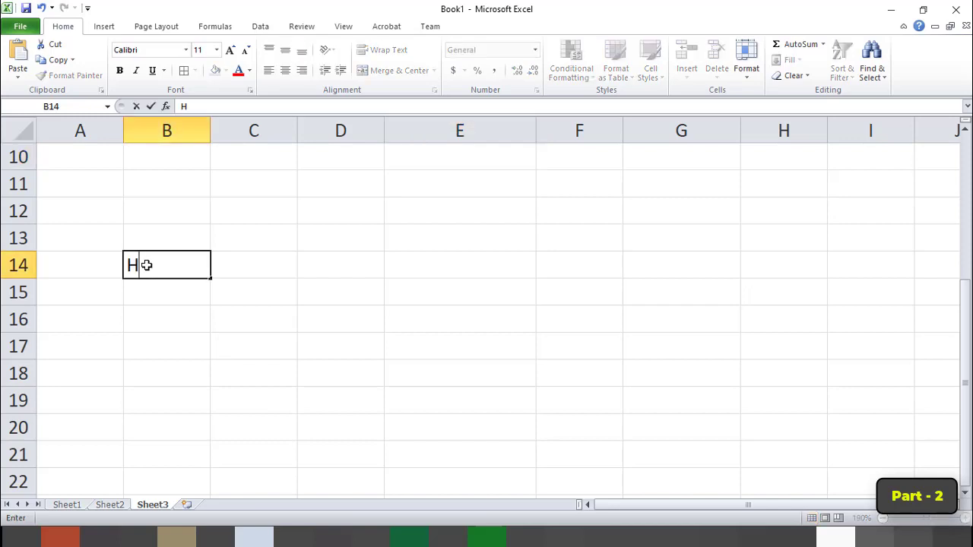
key("Return")
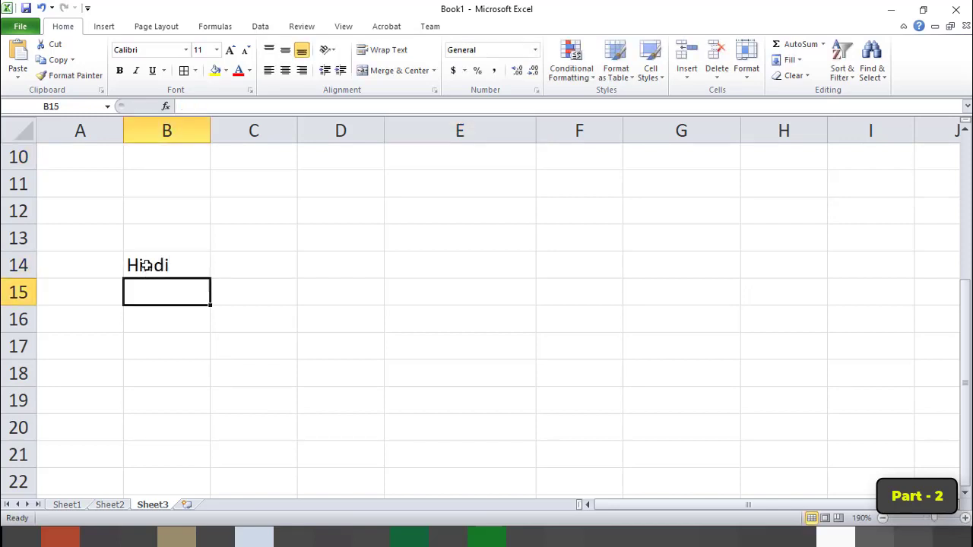
type("English")
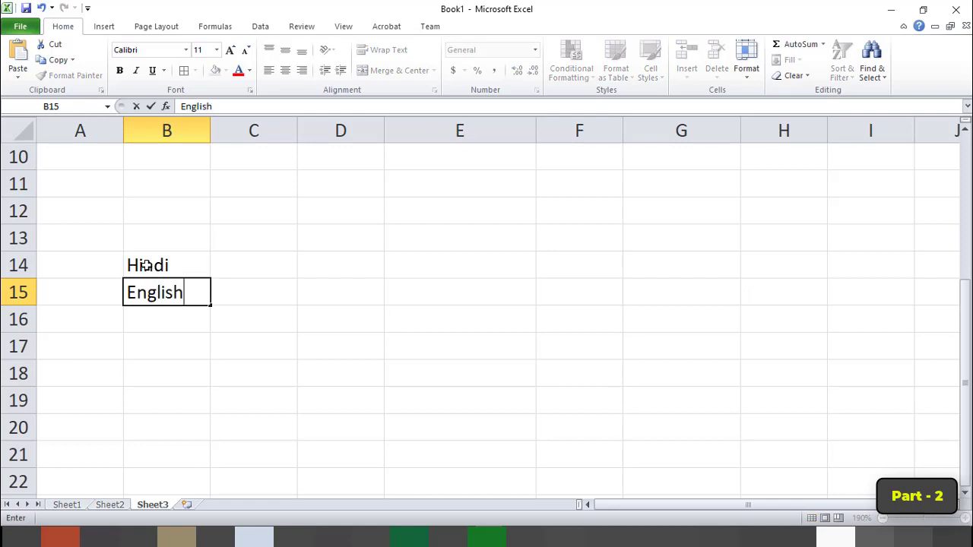
key("Return")
type("Math")
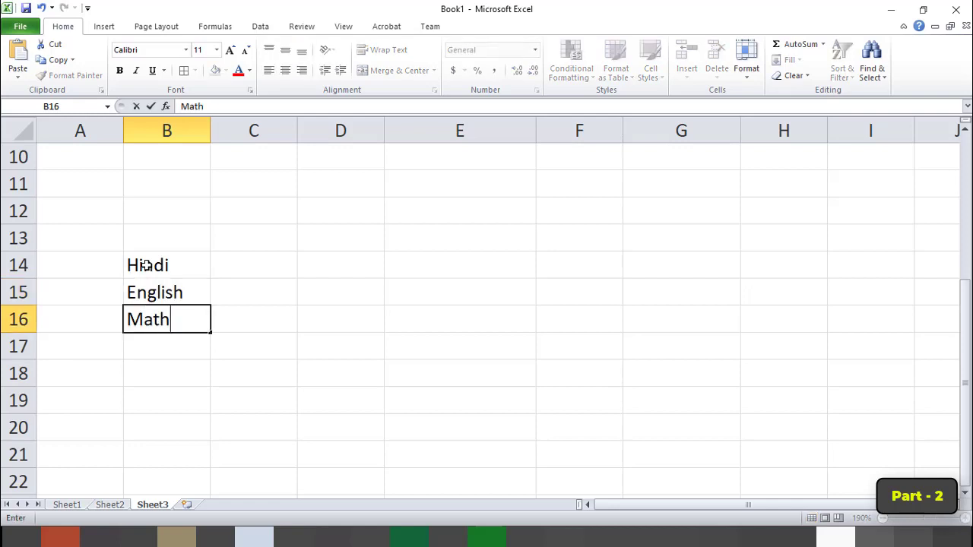
key("Return")
type("Science")
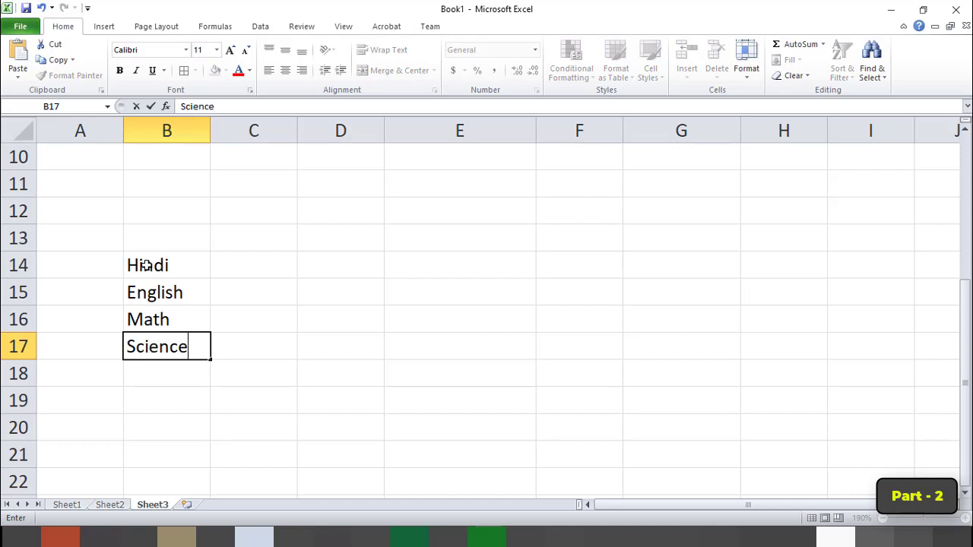
key("Return")
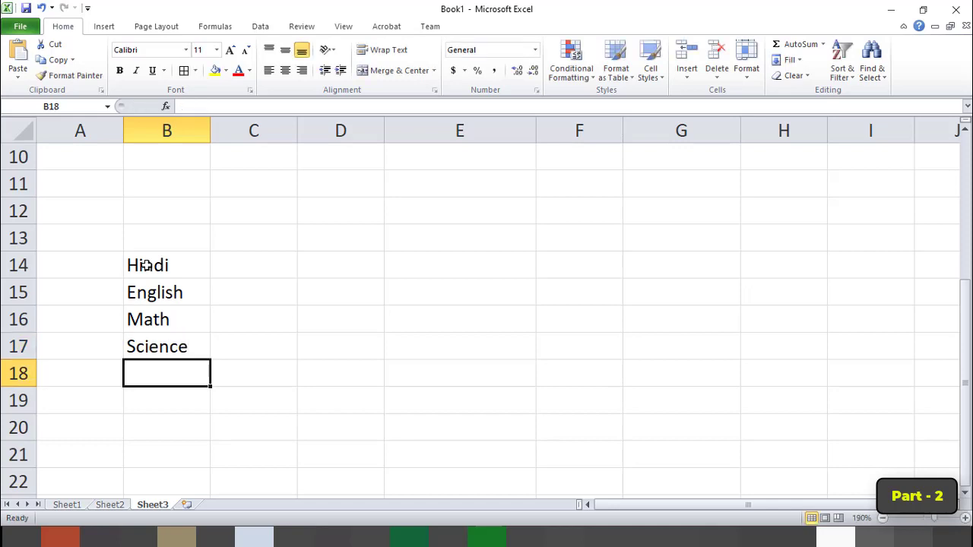
type("SSt")
key("Return")
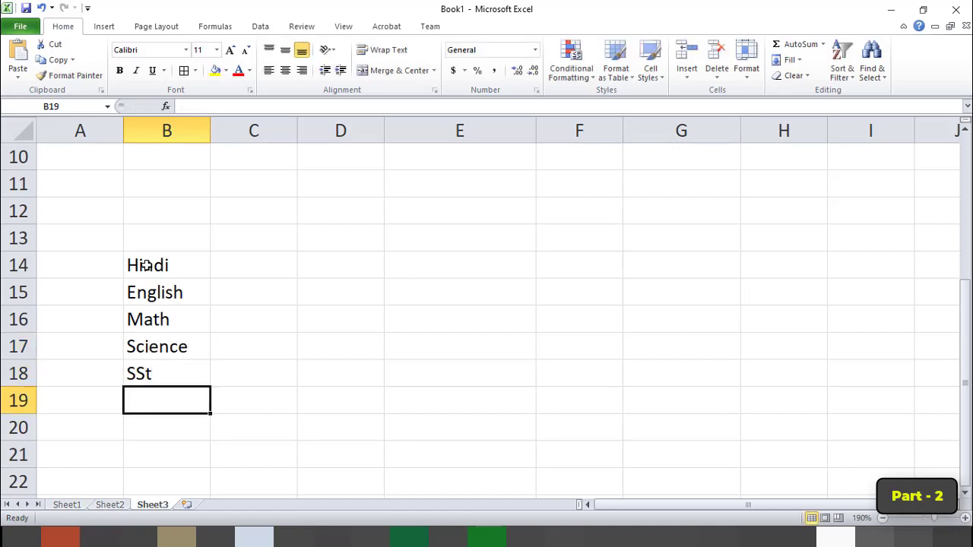
type("IT")
key("Return")
Enter the subject marks 80, 57, 74, 96, 74 and 58 in cells C14 to C19.
key("Up")
key("Up")
key("Up")
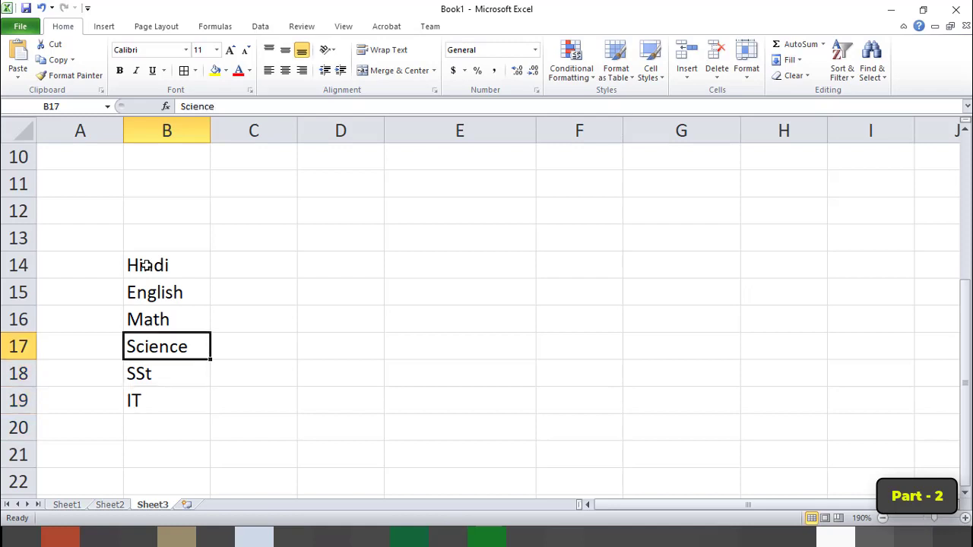
key("Up")
key("Up")
key("Up")
key("Right")
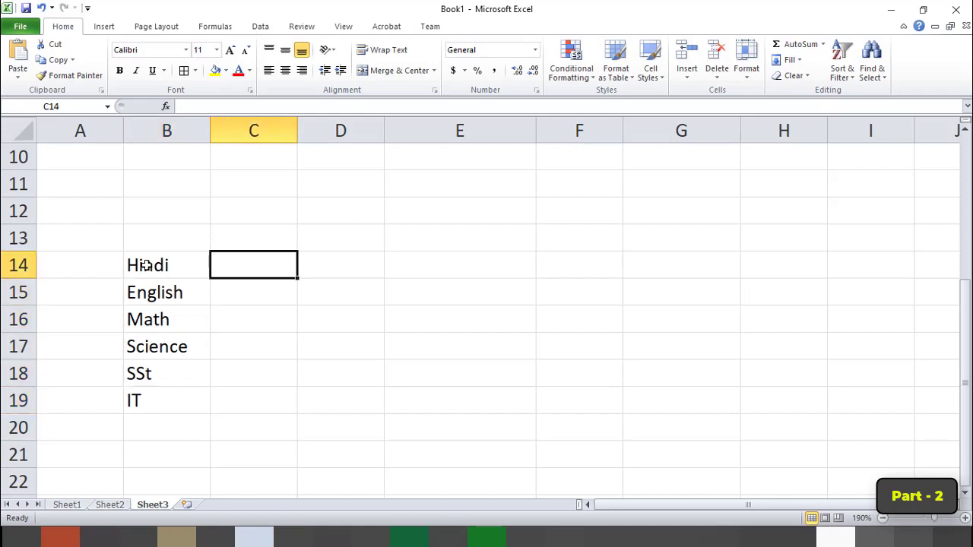
type("80")
key("Return")
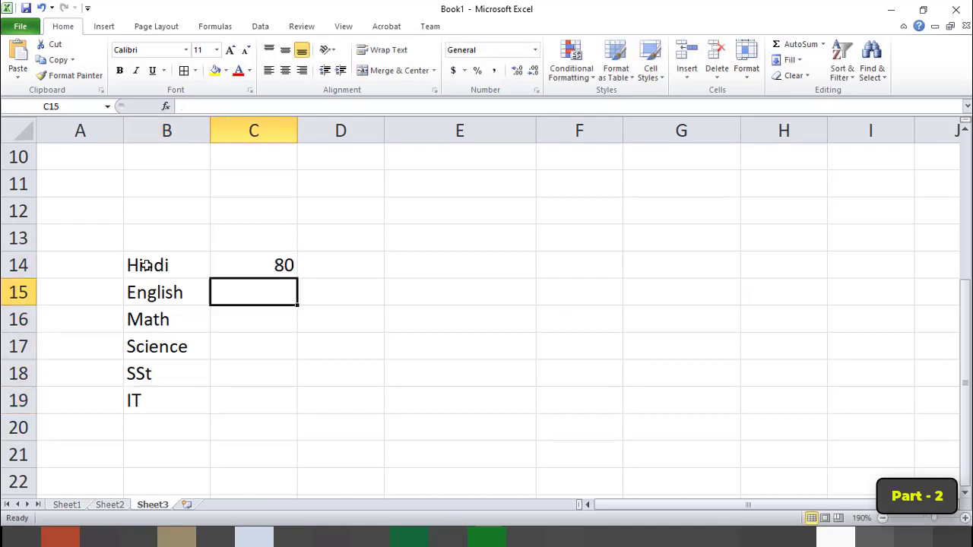
type("5")
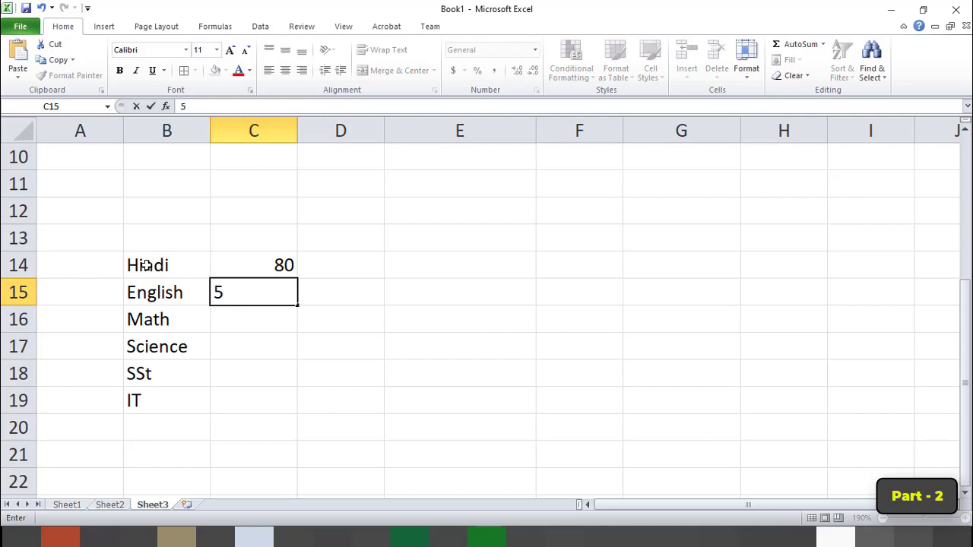
type("7")
key("Return")
type("74")
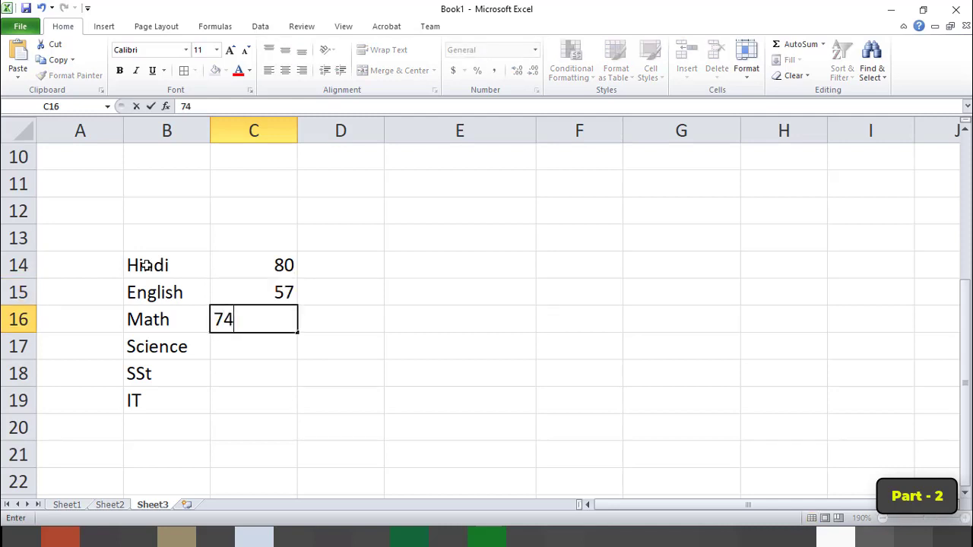
key("Return")
type("96")
key("Return")
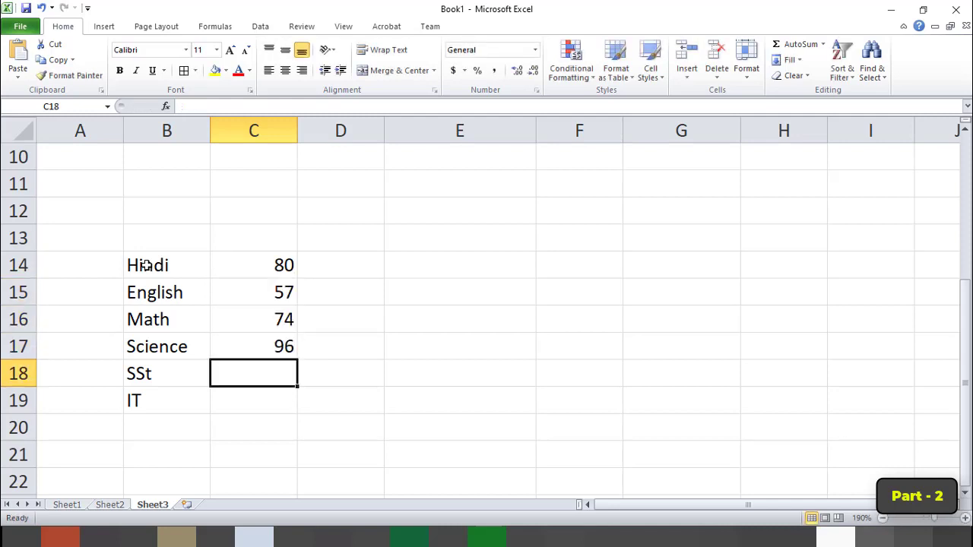
type("74")
key("Return")
type("58")
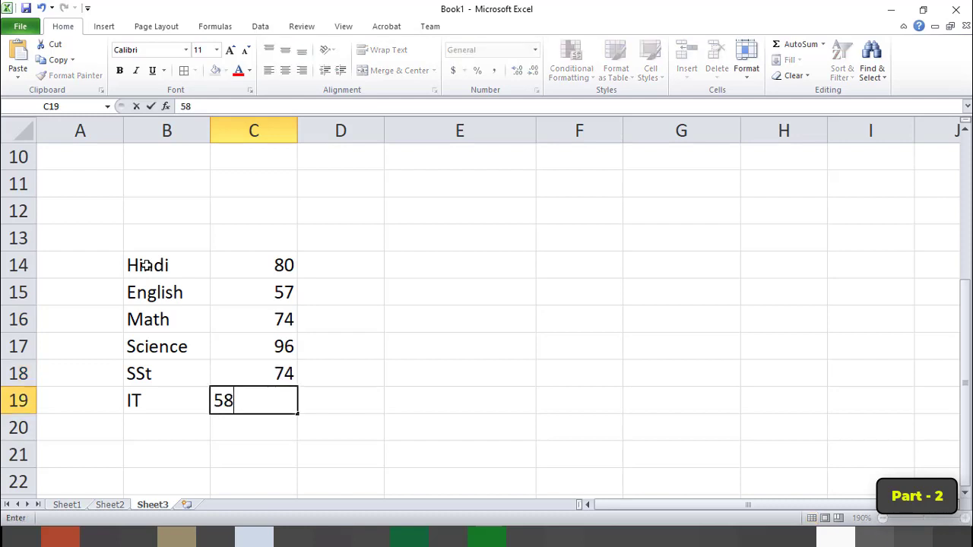
key("Return")
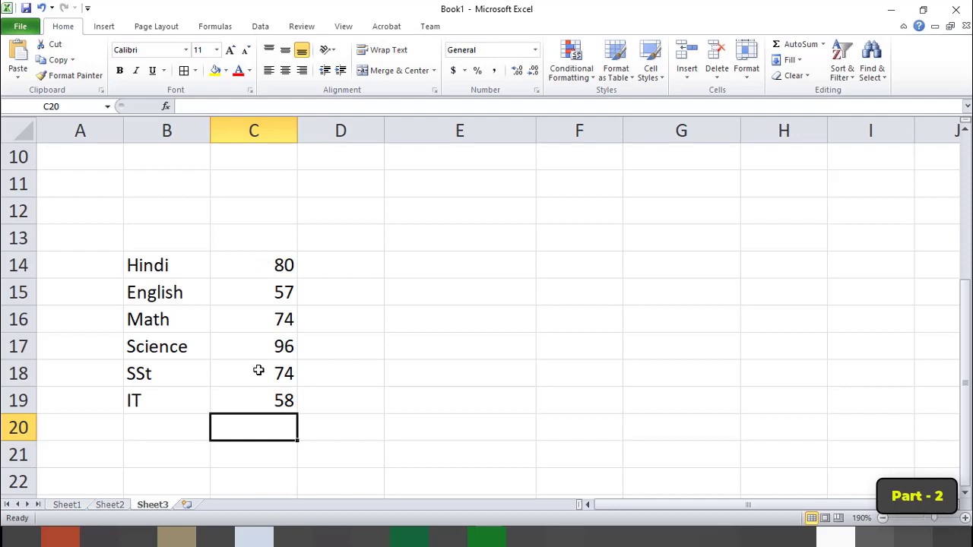
Label cell B20 Total and add up the marks C14:C19 in cell C20 with AutoSum.
left_click(172, 427)
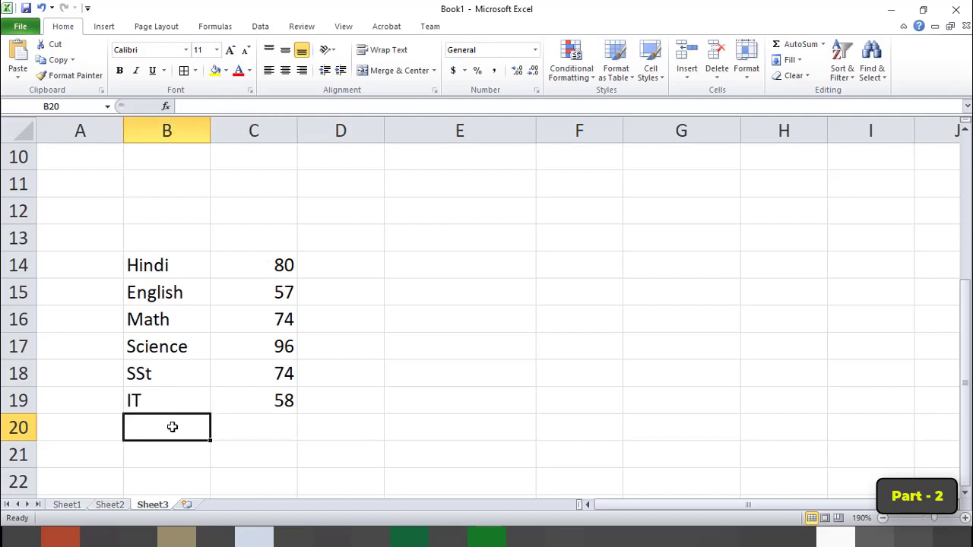
type("Total")
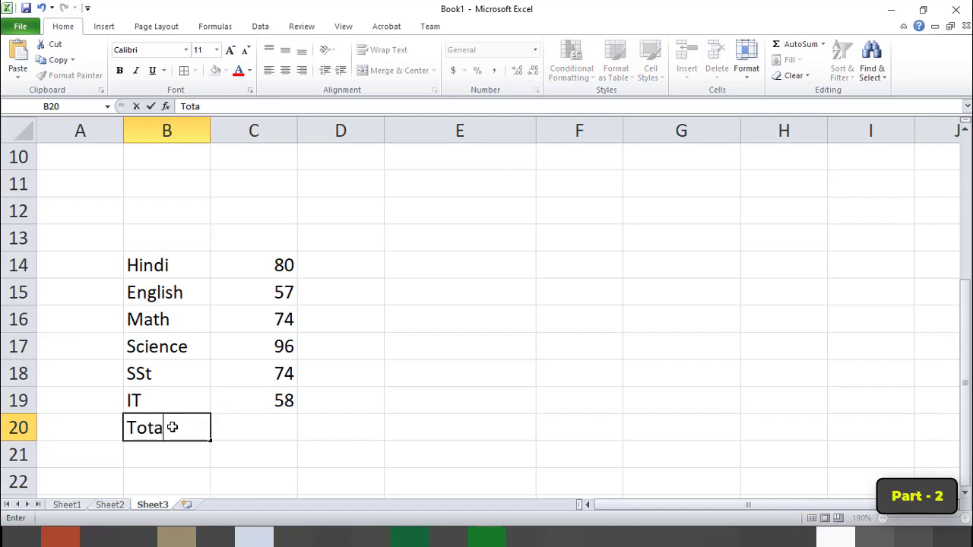
key("Return")
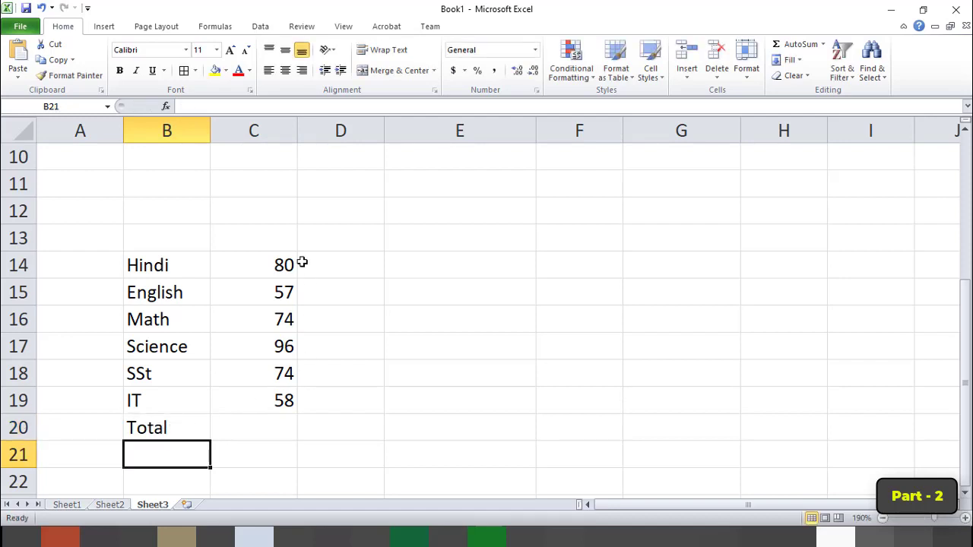
left_click_drag(262, 263, 257, 422)
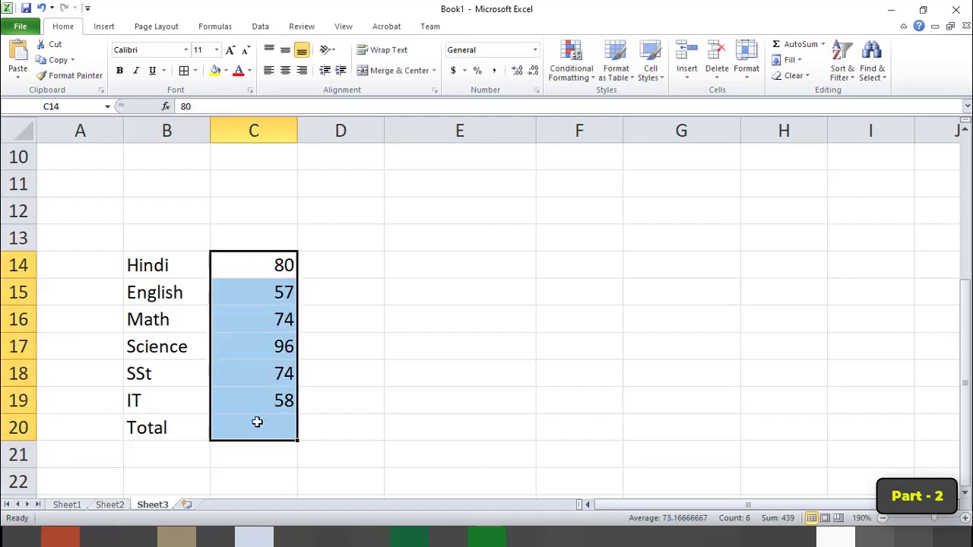
left_click(798, 47)
left_click(279, 427)
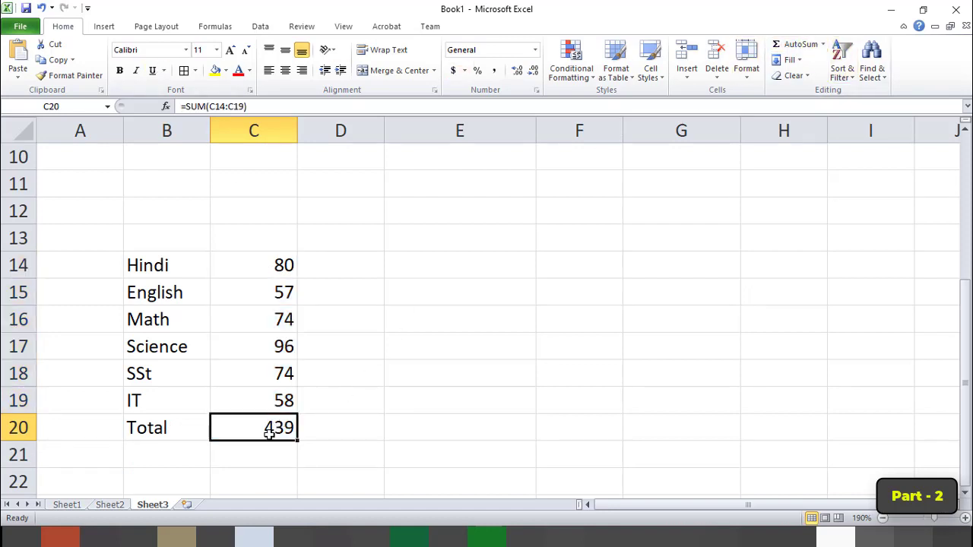
Label cell B21 below Total as Per%.
left_click(143, 458)
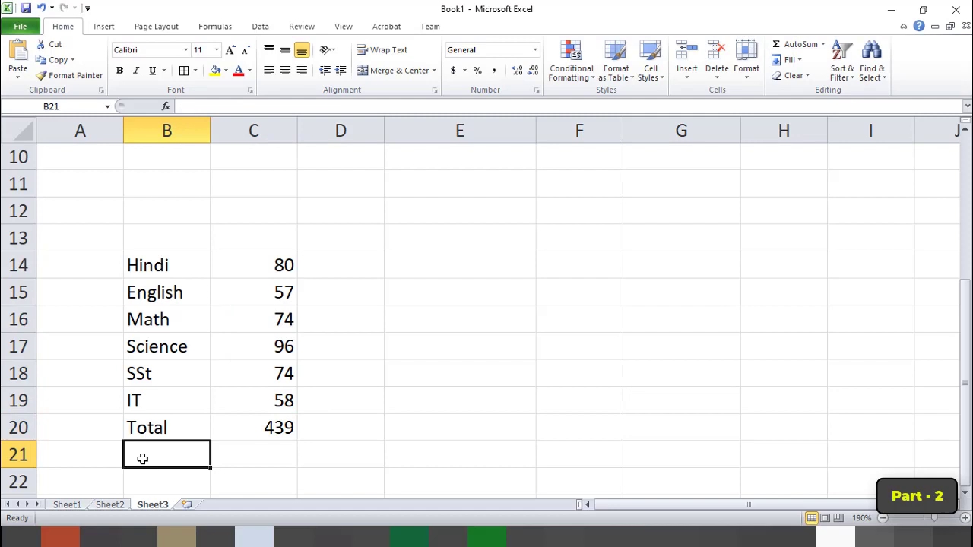
type("Per%")
key("Return")
Calculate the average of the marks C14:C19 in cell C21 with the AVERAGE function.
key("Up")
key("Right")
type("=")
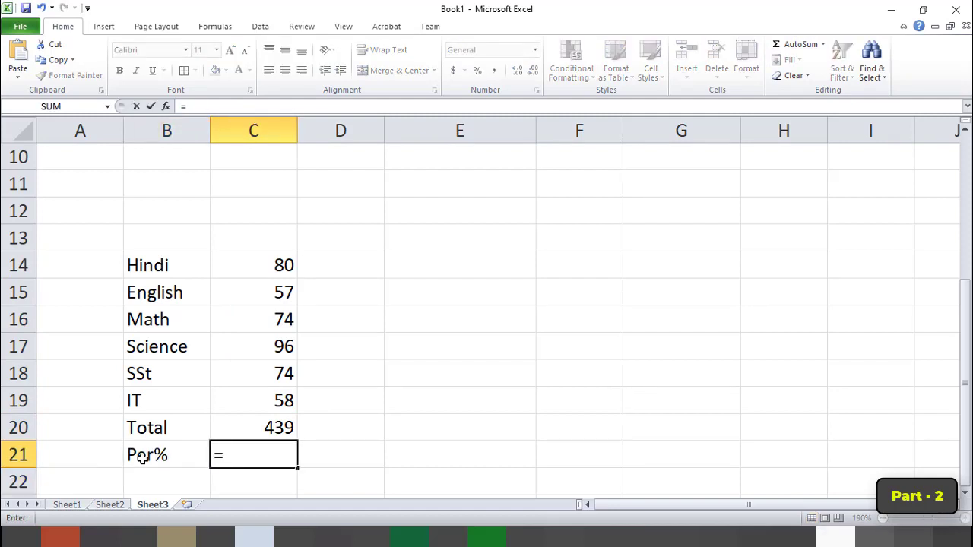
type("aver")
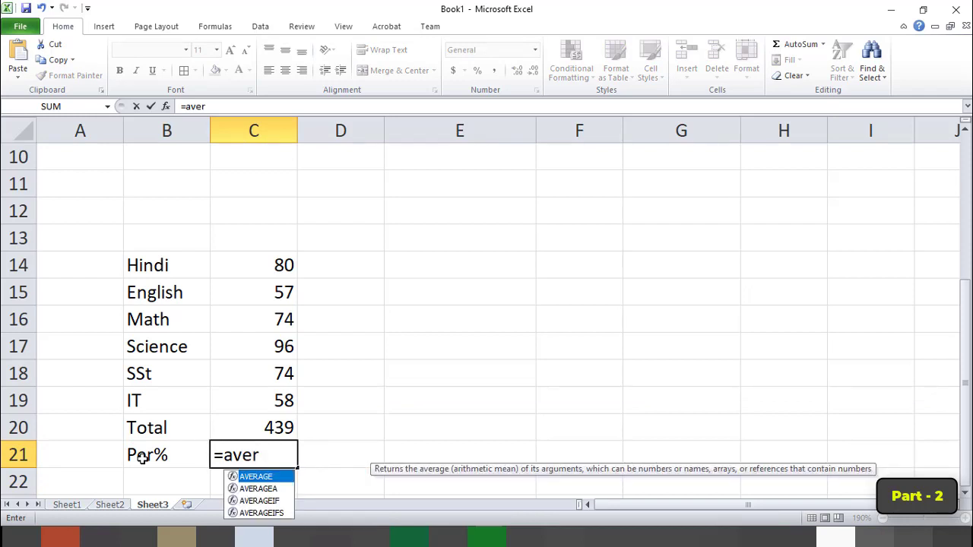
type("age")
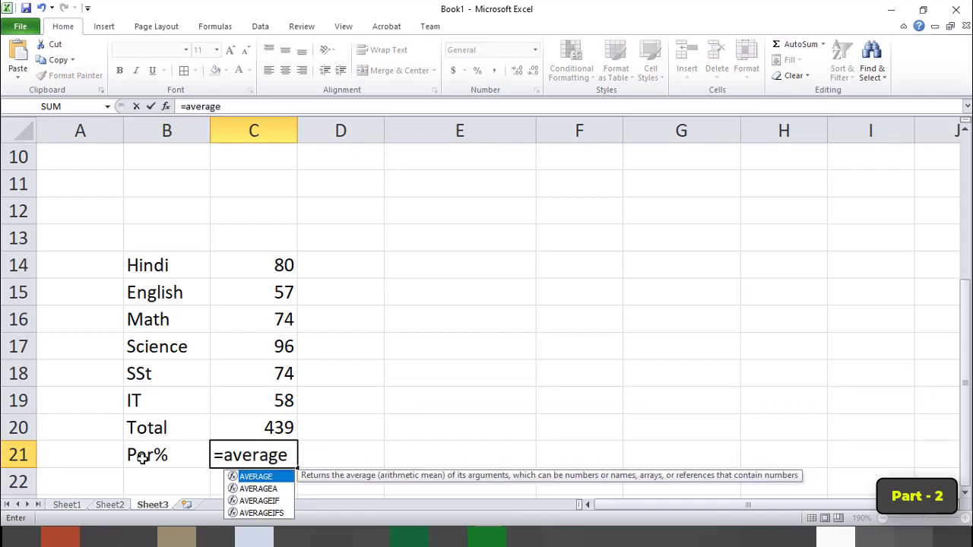
type("(")
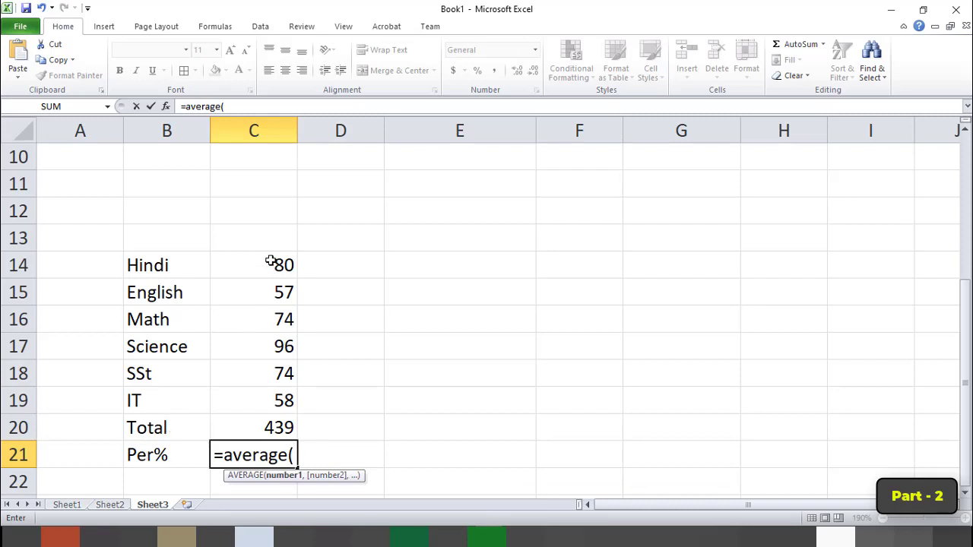
left_click_drag(270, 261, 270, 393)
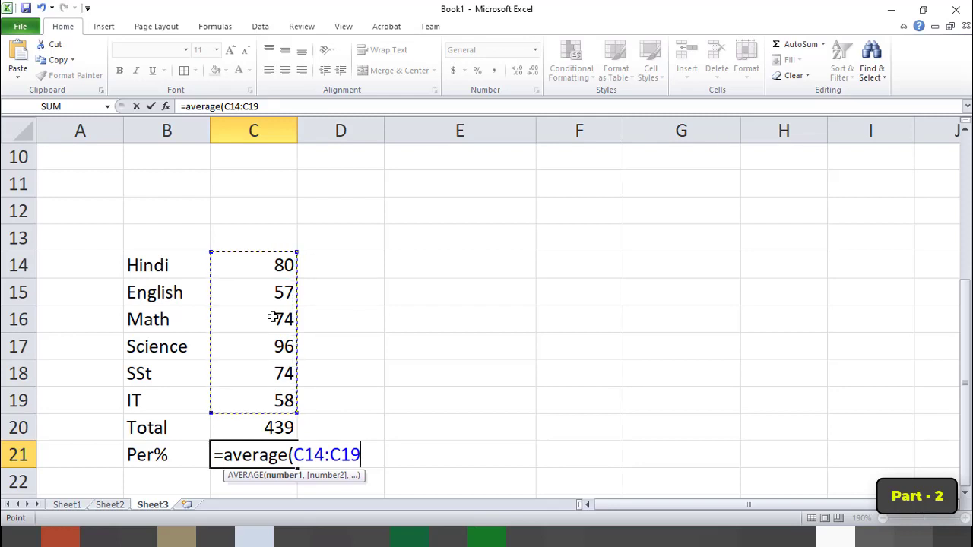
type(")")
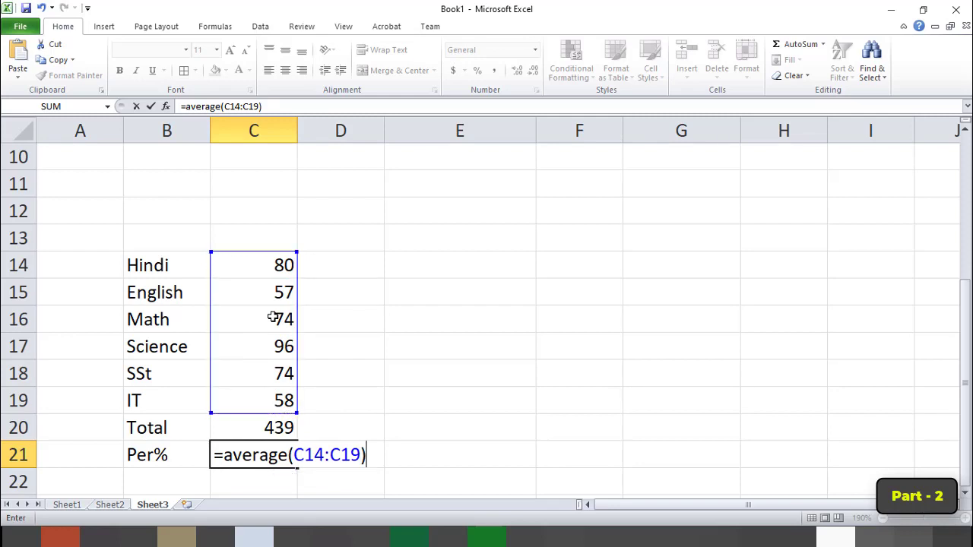
key("Return")
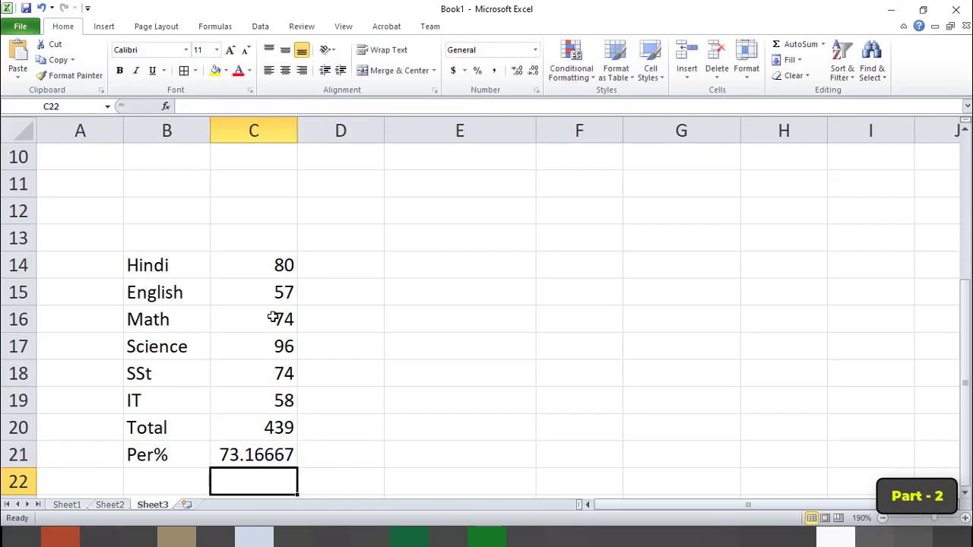
left_click(263, 455)
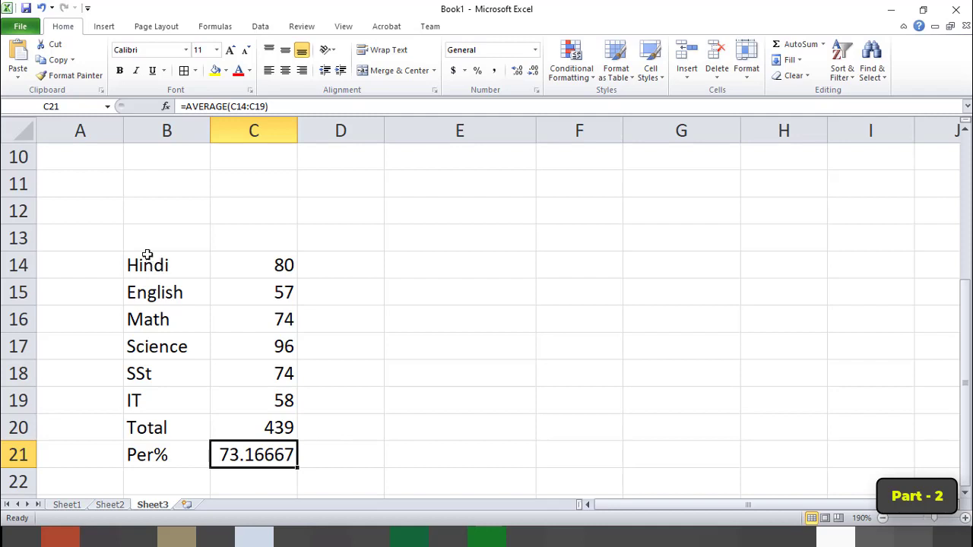
Switch to the Class 7.pdf textbook in Adobe Acrobat, consult the And and OR functions, and return to Excel.
left_click(186, 234)
left_click_drag(187, 233, 278, 233)
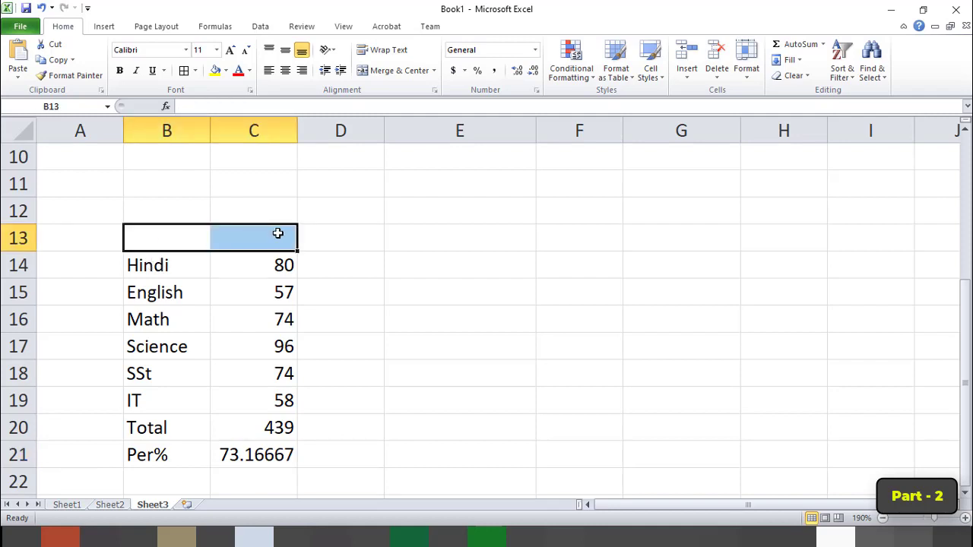
key("alt+Tab")
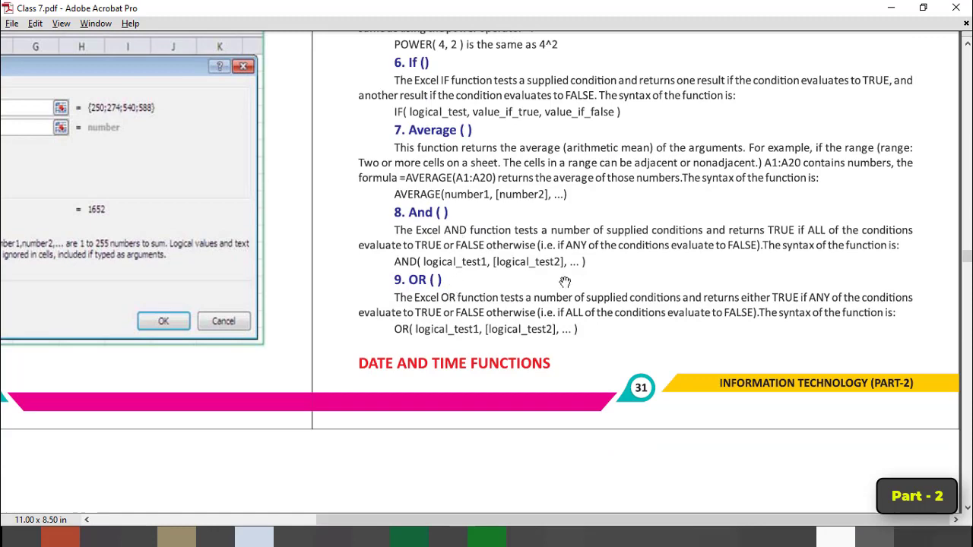
key("alt+Tab")
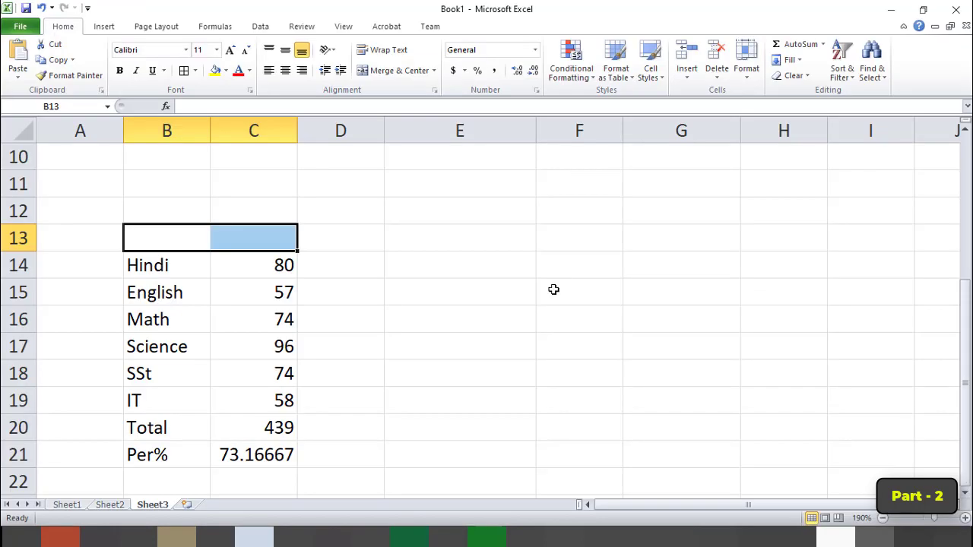
Enter the formula =AND(C14=80,C15=80) in cell E14 to test the Hindi and English marks.
left_click(387, 344)
left_click(479, 260)
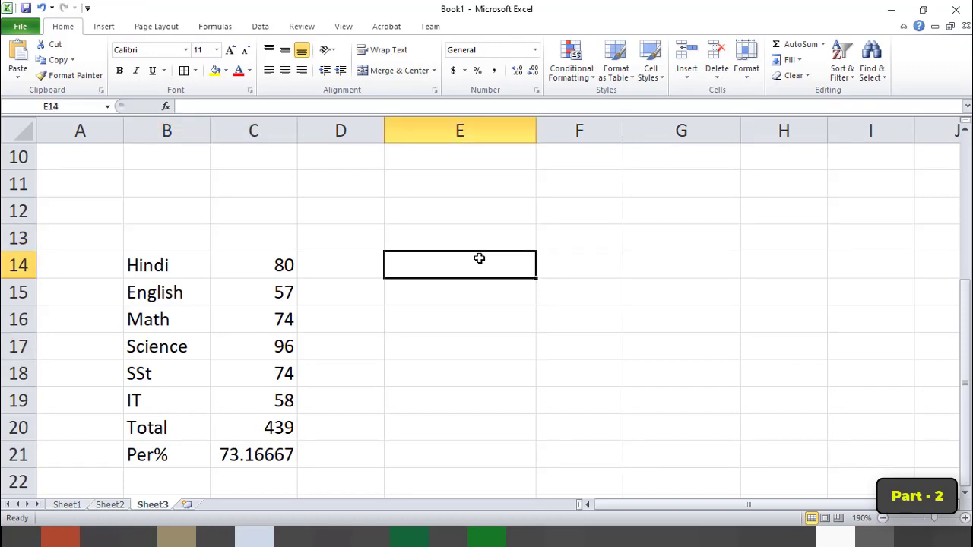
type("=")
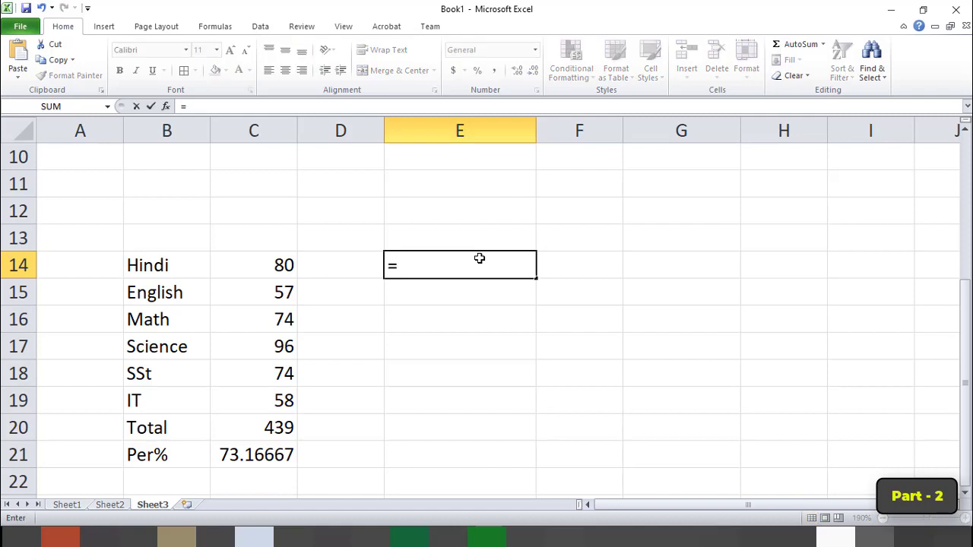
type("and")
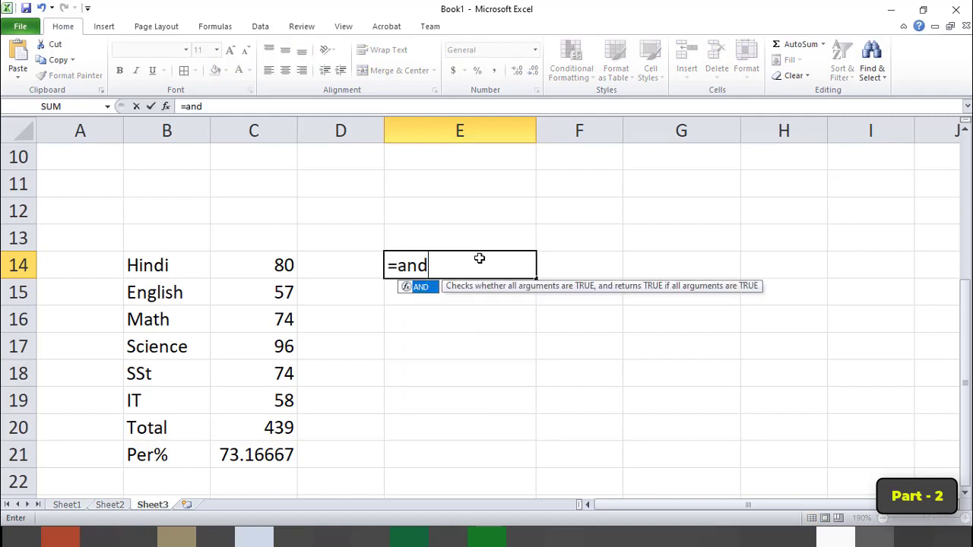
type("(")
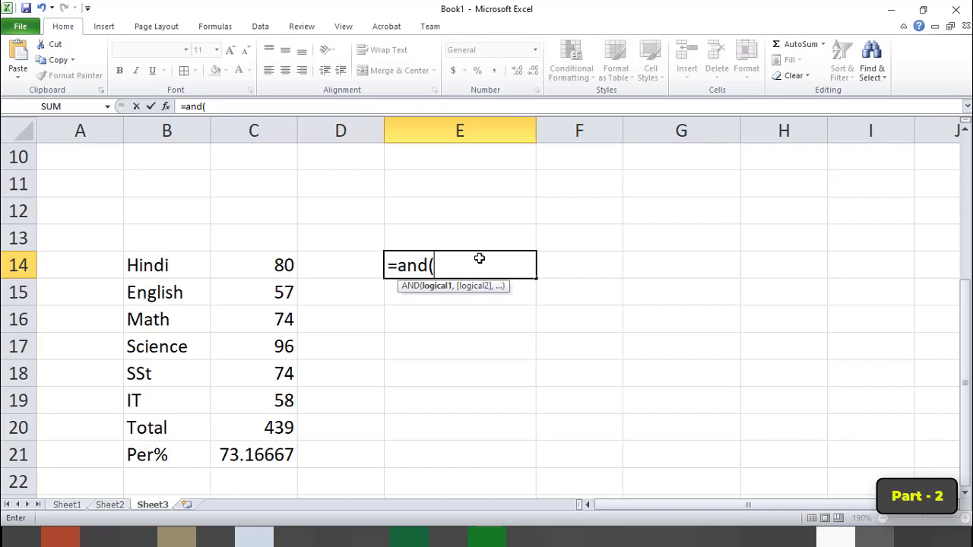
type("c14=")
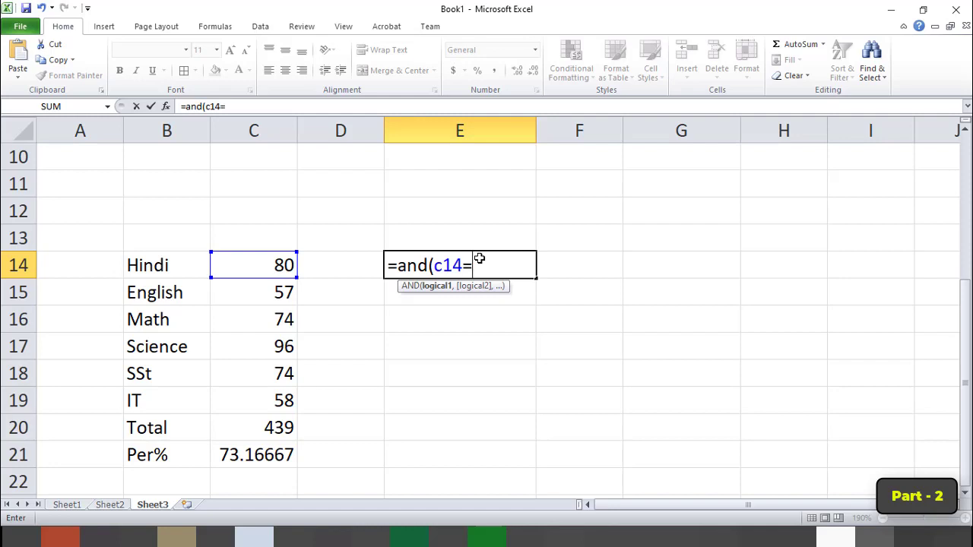
type("80,")
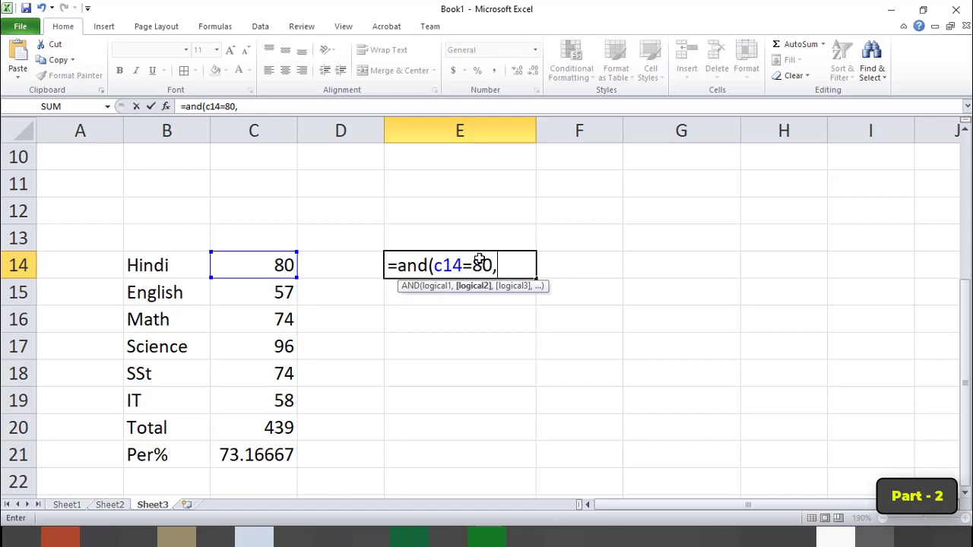
type("c15=")
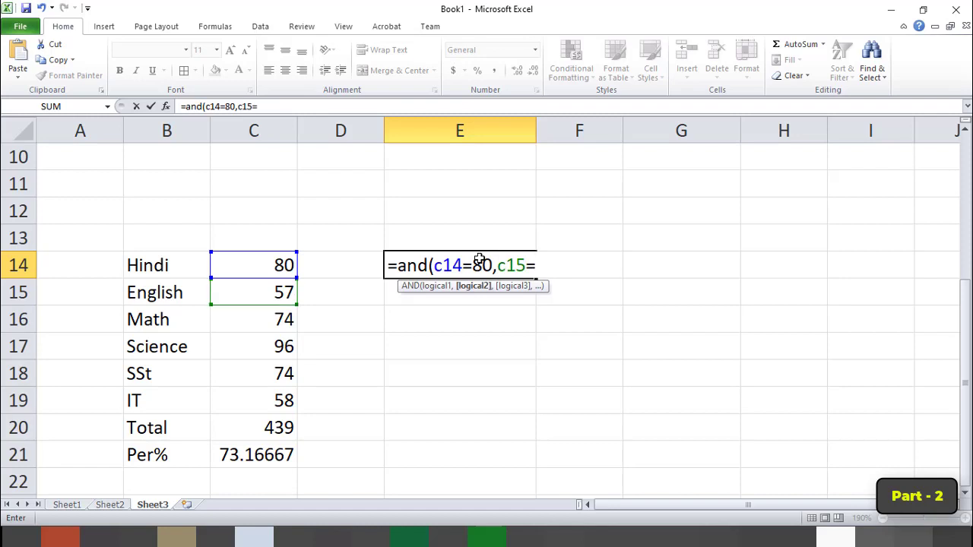
type("80")
key("ctrl+Return")
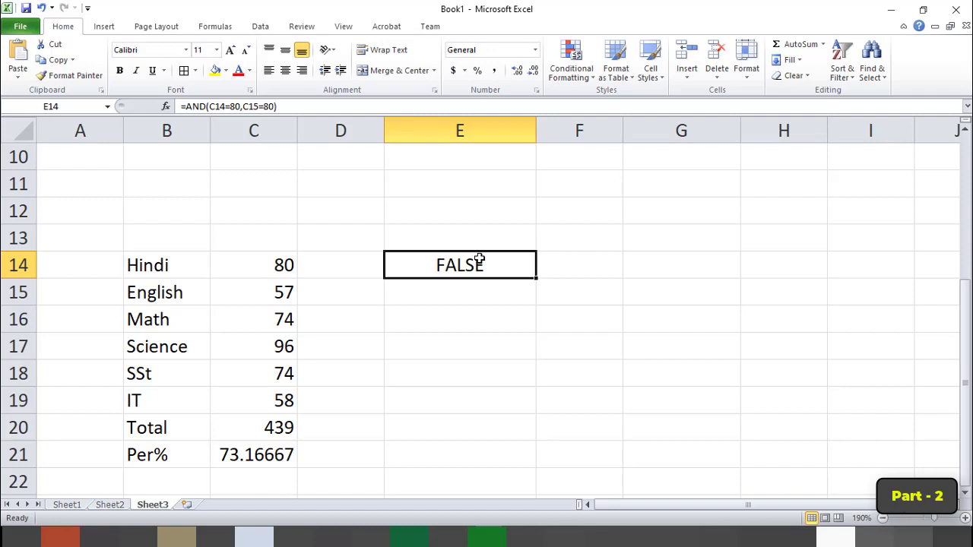
Change the second condition of the AND formula in E14 to C15=57.
key("F2")
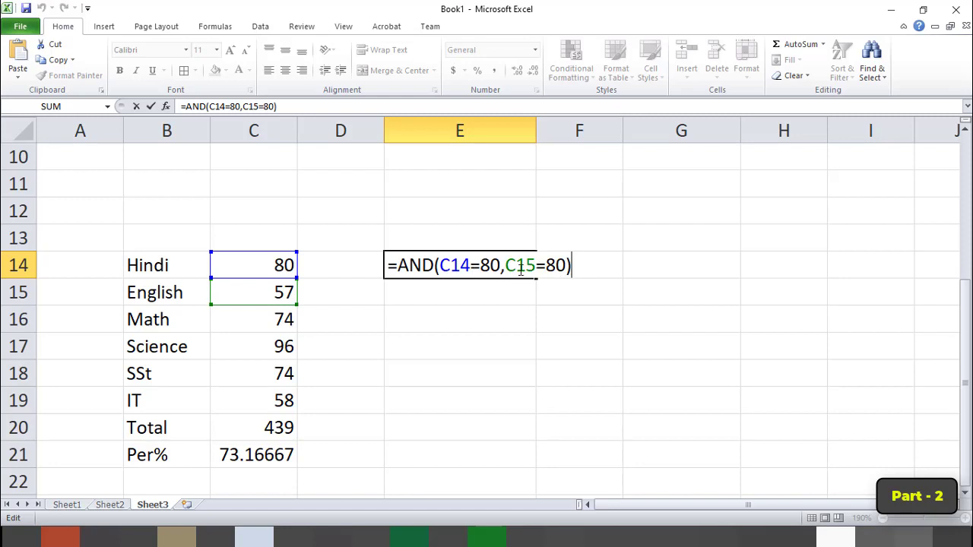
left_click_drag(565, 265, 547, 264)
type("5")
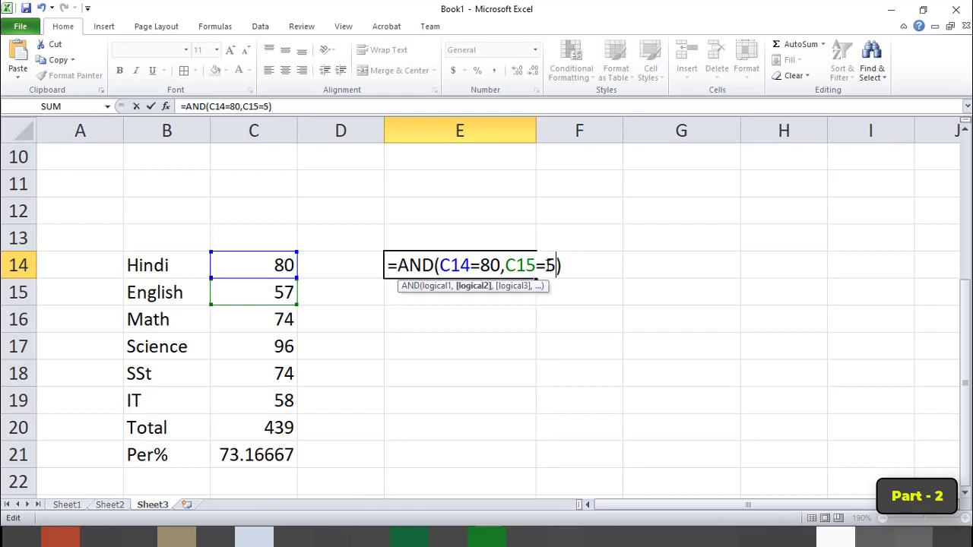
type("7")
key("Return")
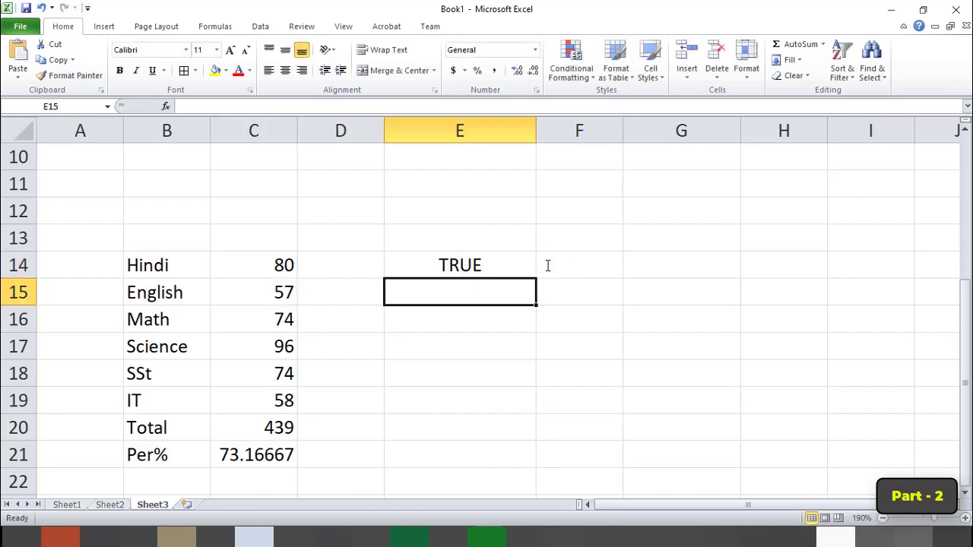
Change the first condition of the AND formula in E14 to C14=57.
key("Up")
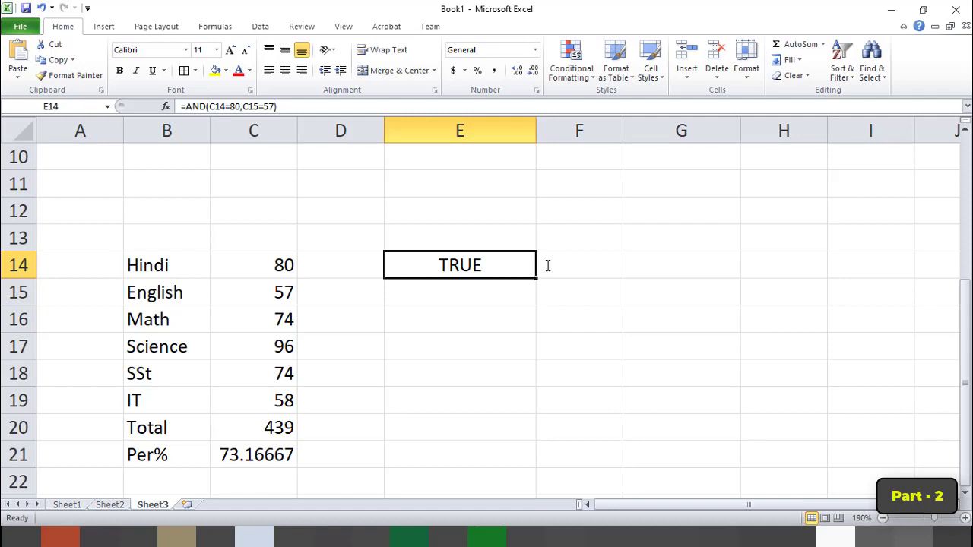
key("F2")
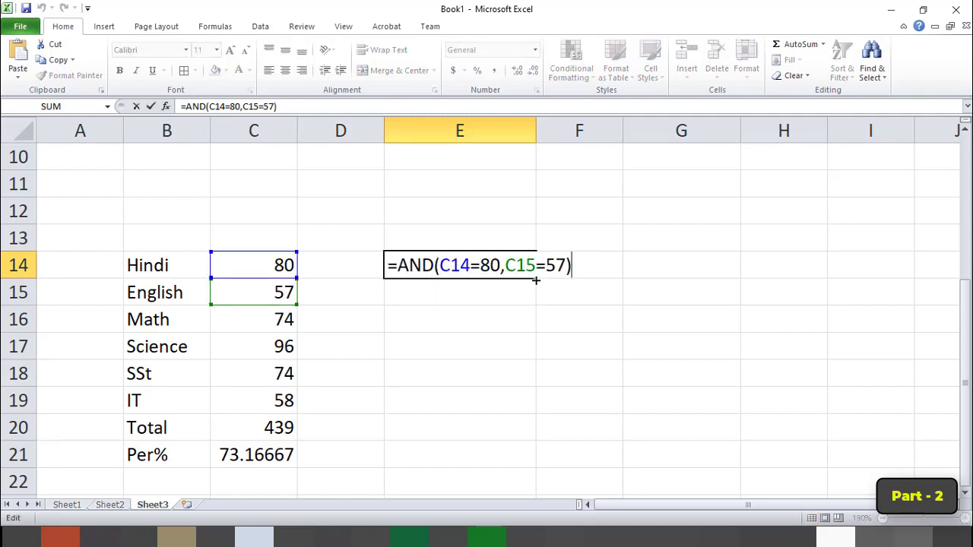
double_click(490, 265)
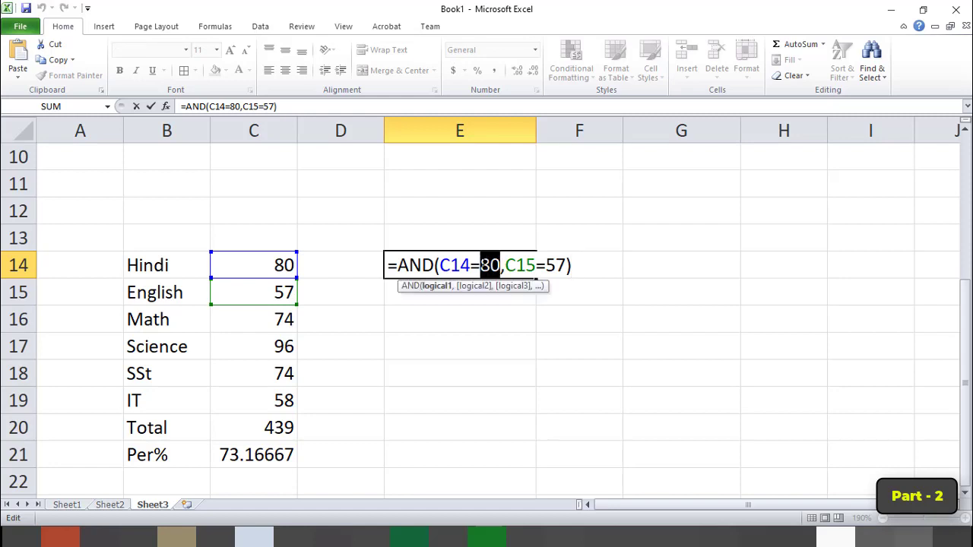
type("57")
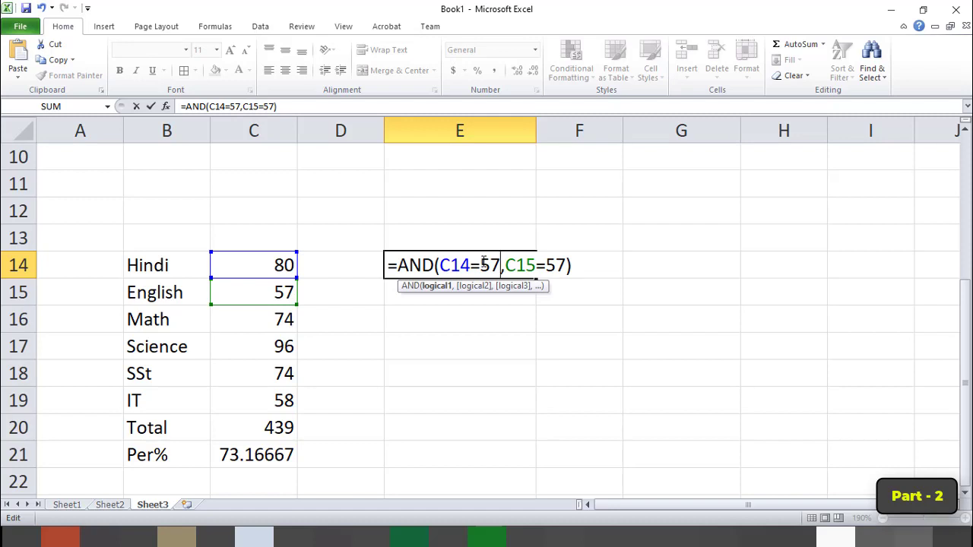
key("Return")
Set the first condition of the AND formula in E14 back to C14=80.
left_click(483, 263)
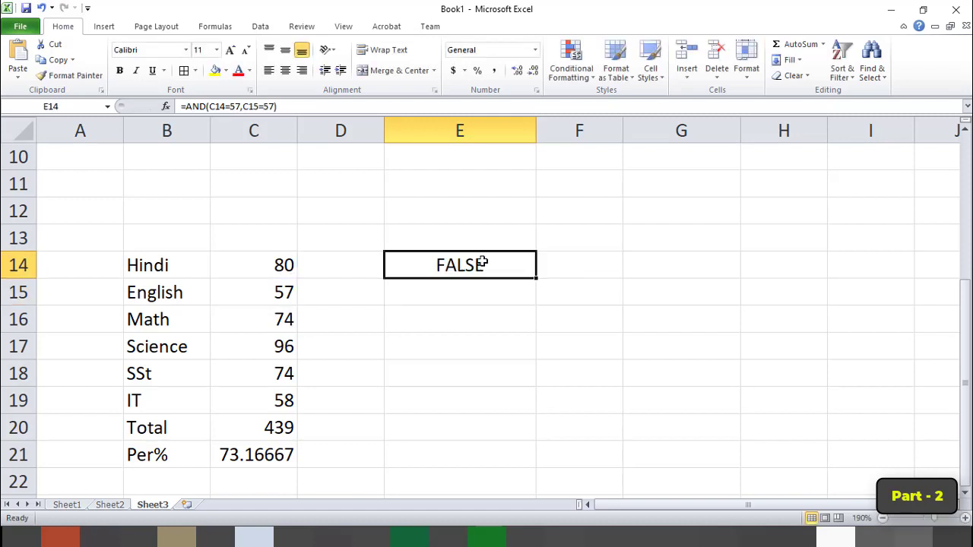
double_click(481, 264)
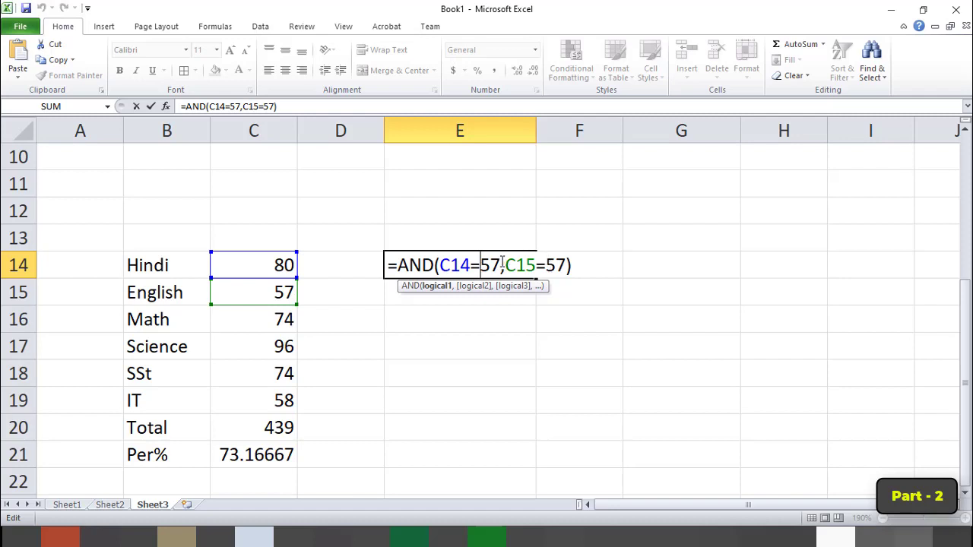
left_click_drag(501, 266, 482, 265)
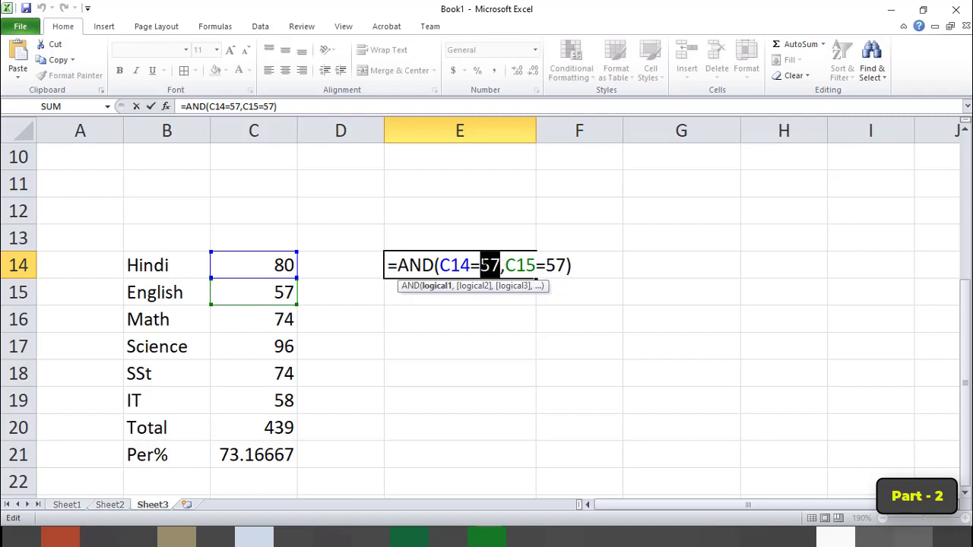
key("BackSpace")
type("80")
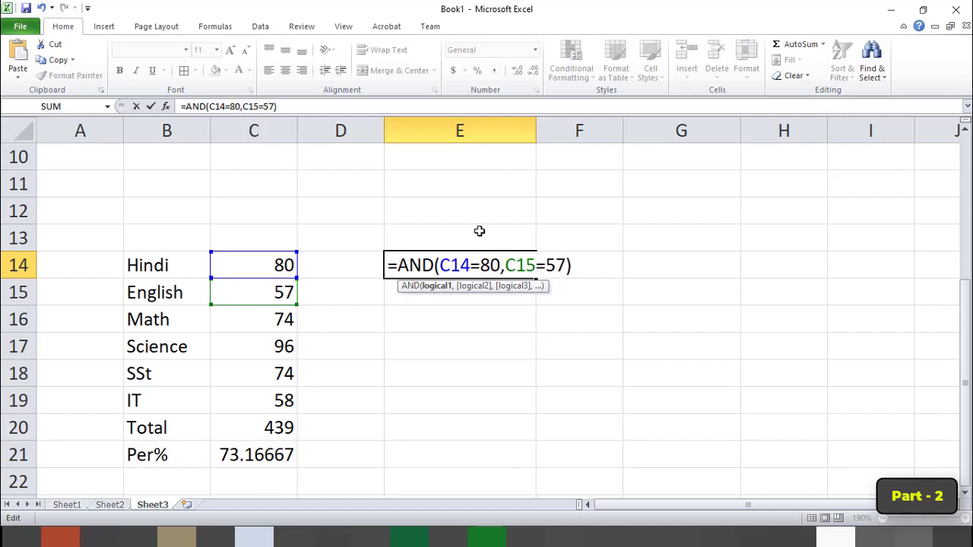
key("Return")
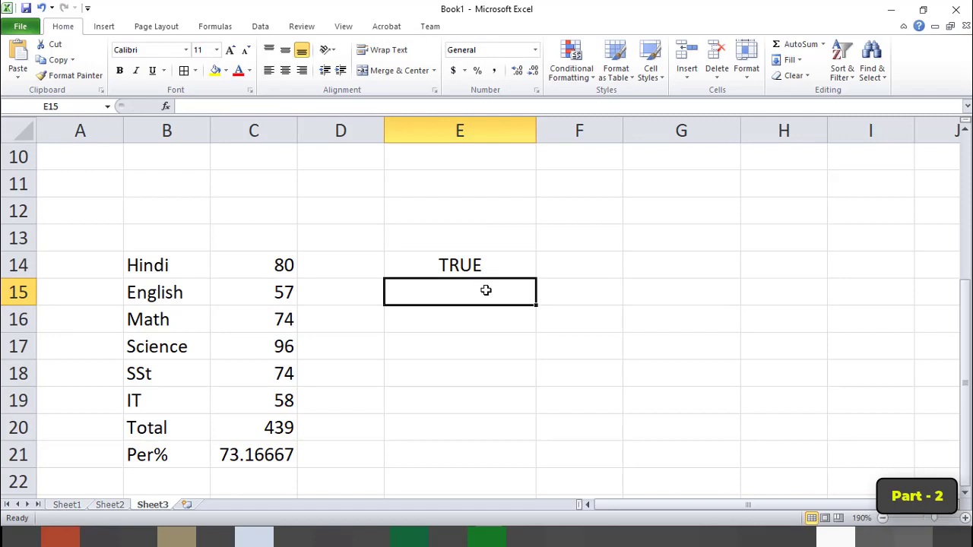
Copy the AND formula from E14 into E15 and replace the function name AND with OR.
double_click(441, 264)
key("shift+Home")
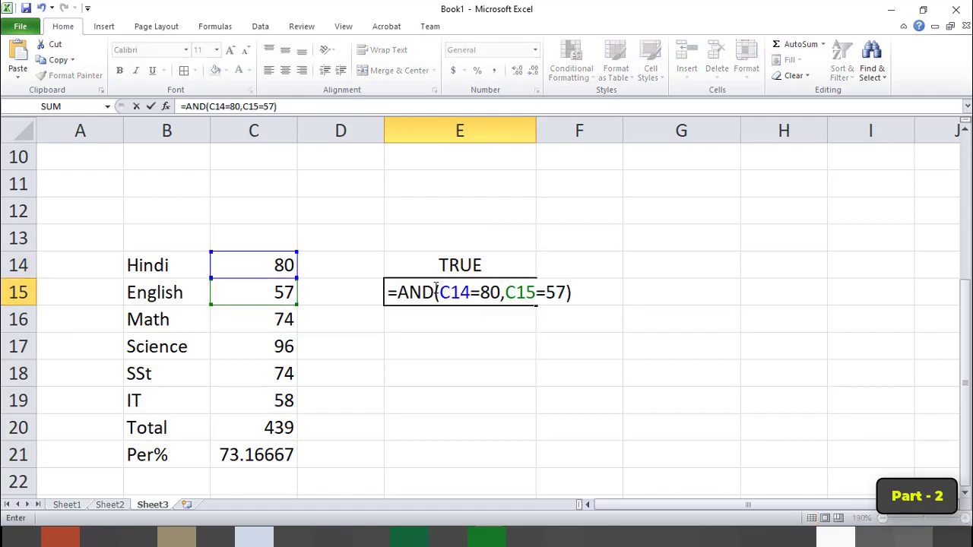
key("shift+Left")
key("shift+Left")
key("shift+Left")
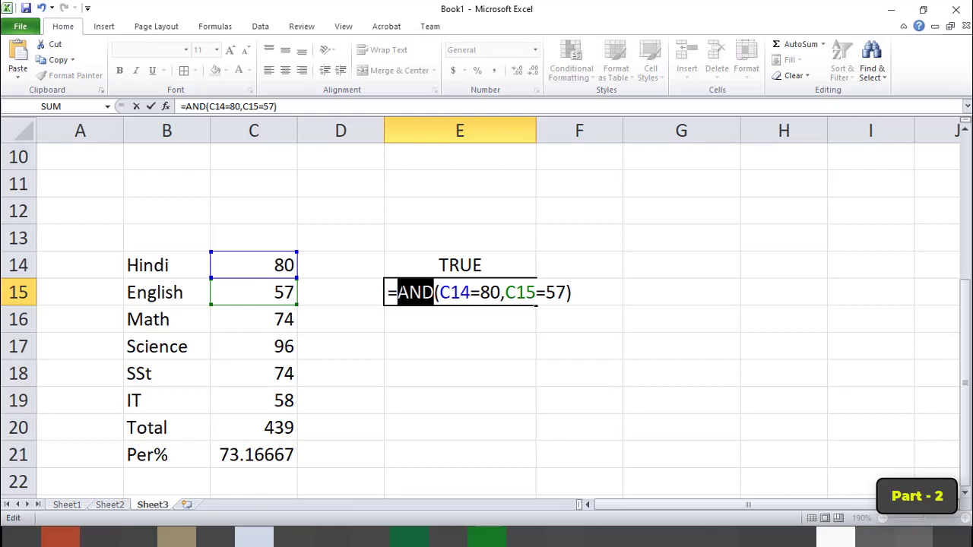
type("or")
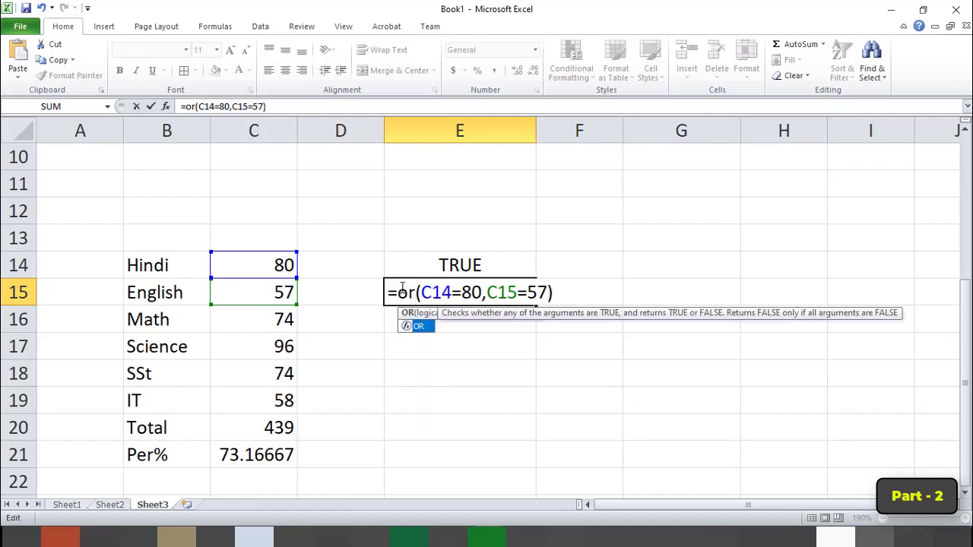
Change the first condition of the OR formula in E15 to C14=2 and enter the formula.
key("Right")
key("Right")
key("Right")
key("Right")
key("Right")
key("Right")
key("Right")
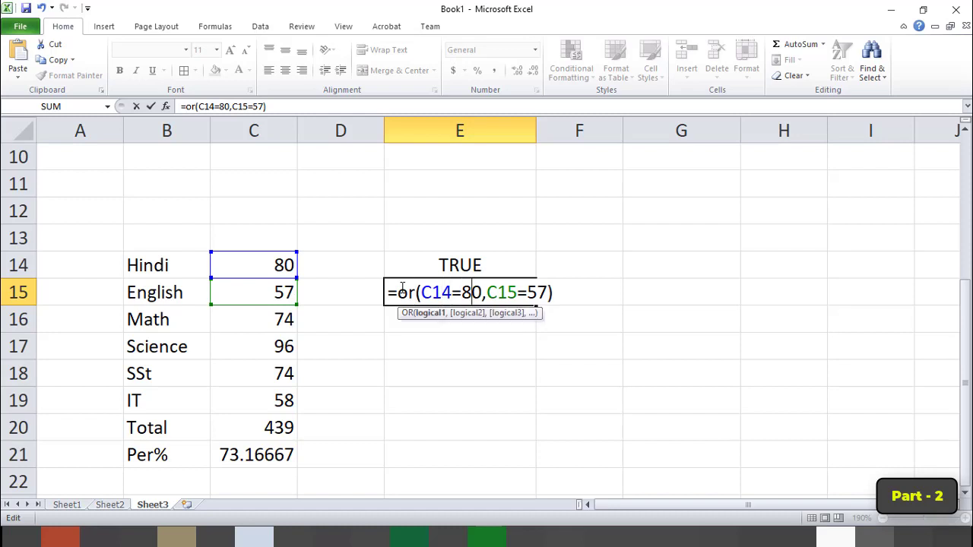
key("BackSpace")
key("BackSpace")
type("2")
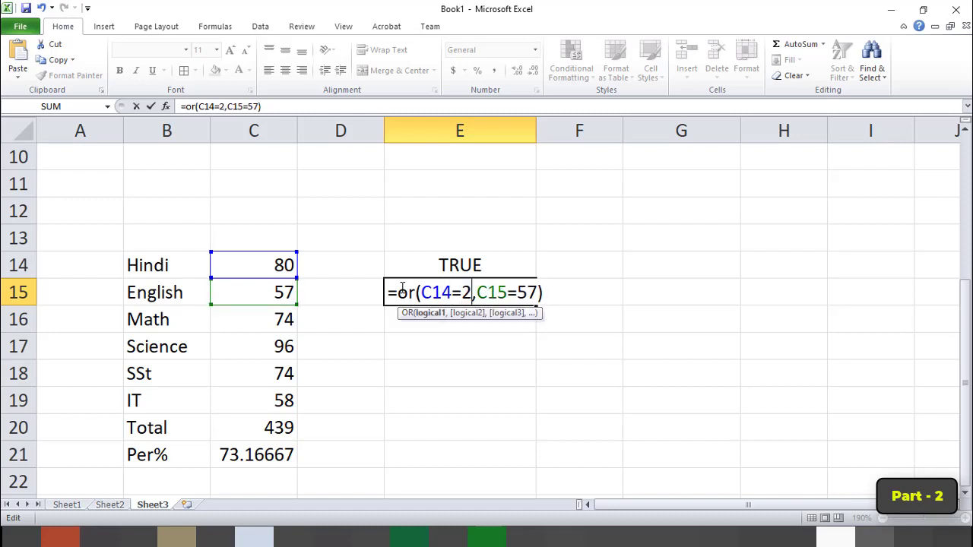
key("Return")
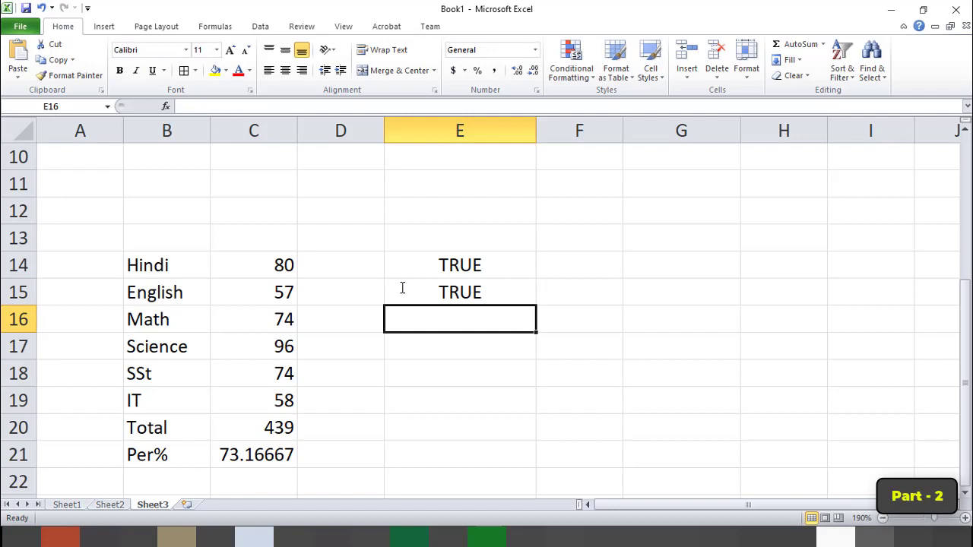
Change the second condition of the OR formula in E15 to C15=5.
left_click(402, 289)
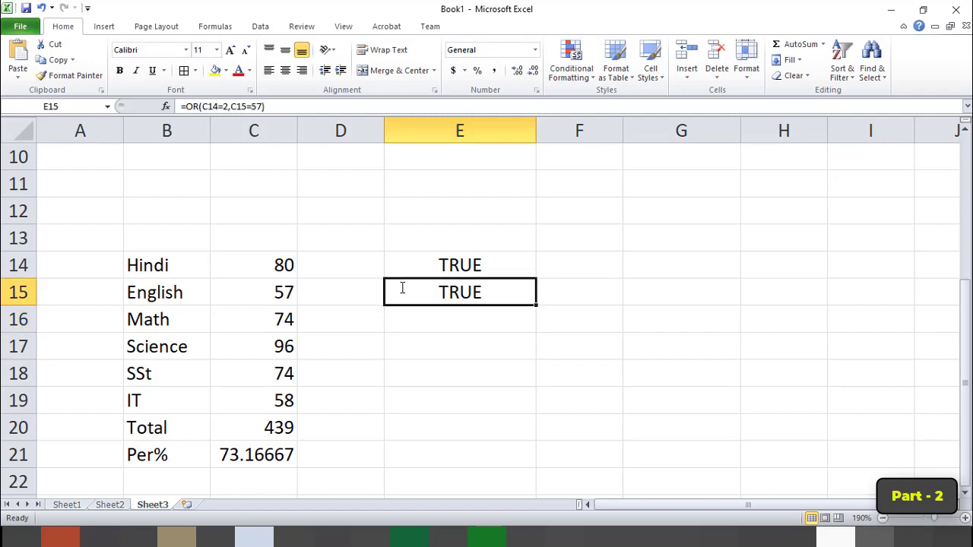
double_click(444, 289)
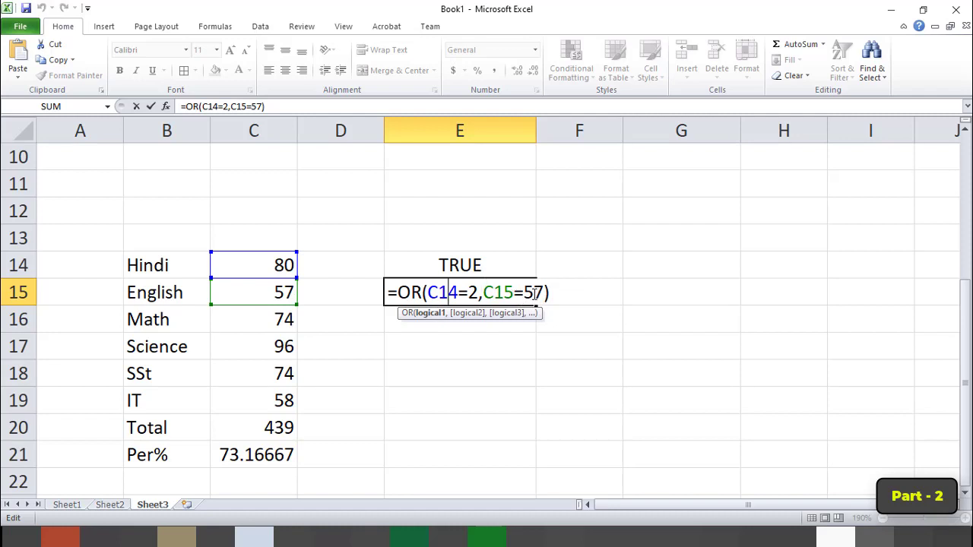
left_click_drag(545, 293, 524, 293)
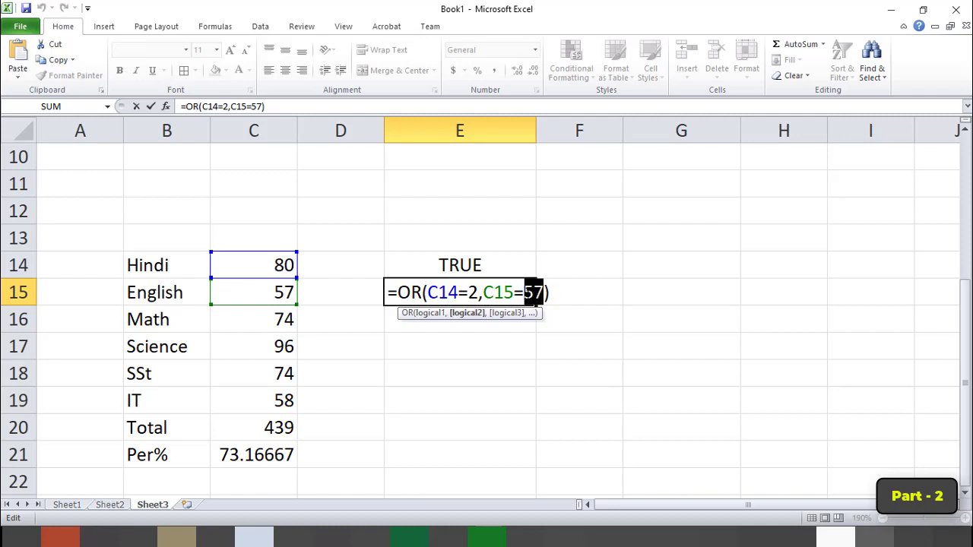
type("5")
key("Return")
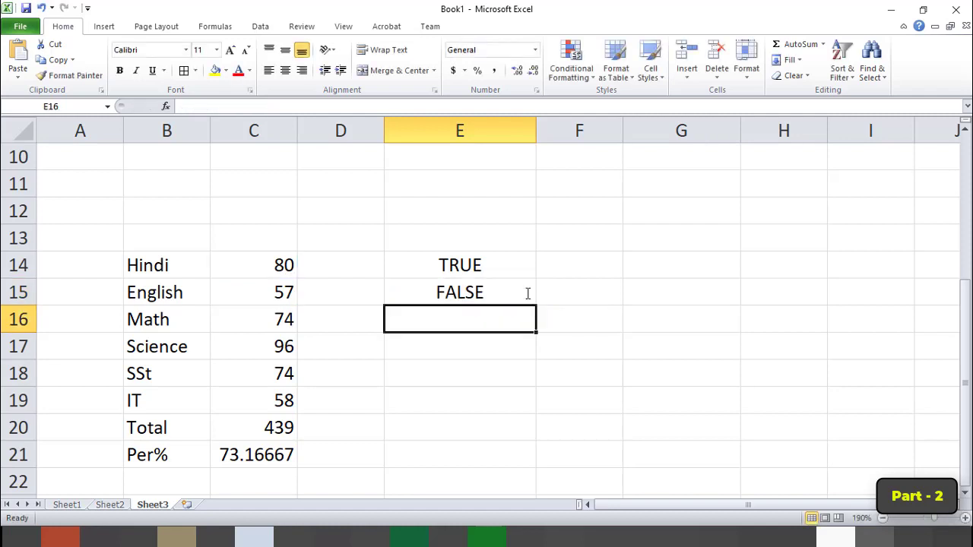
Review the conditions of the AND formula in E14 and the OR formula in E15 without changing them.
double_click(471, 261)
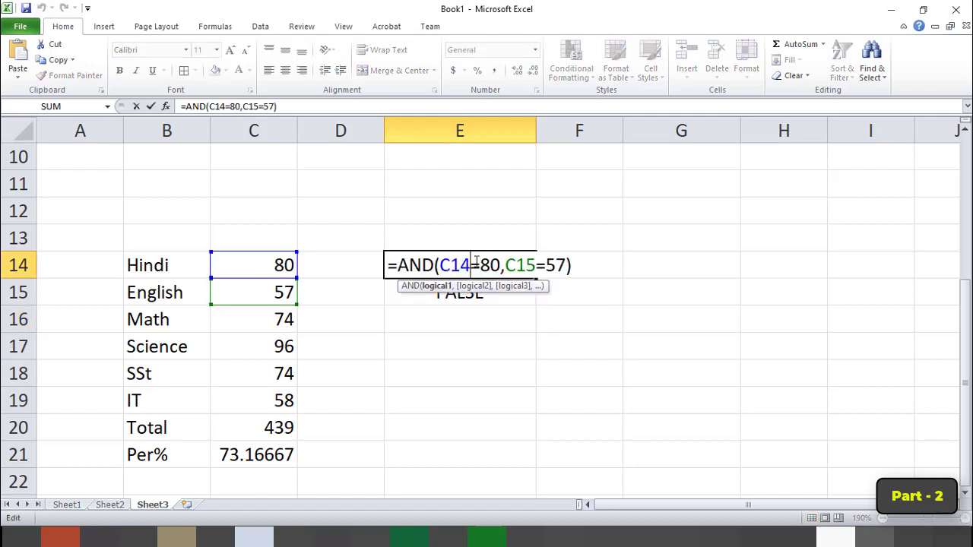
left_click(527, 263)
key("Return")
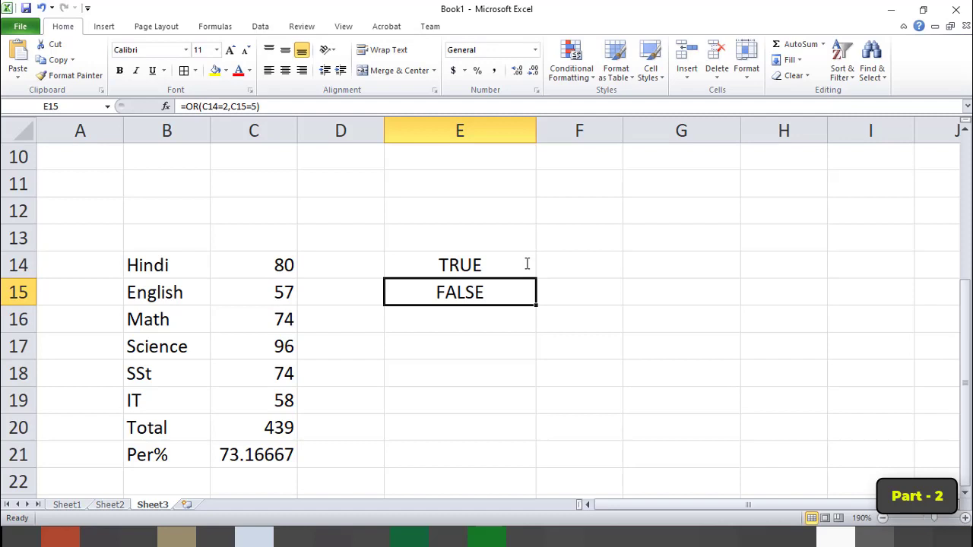
double_click(495, 292)
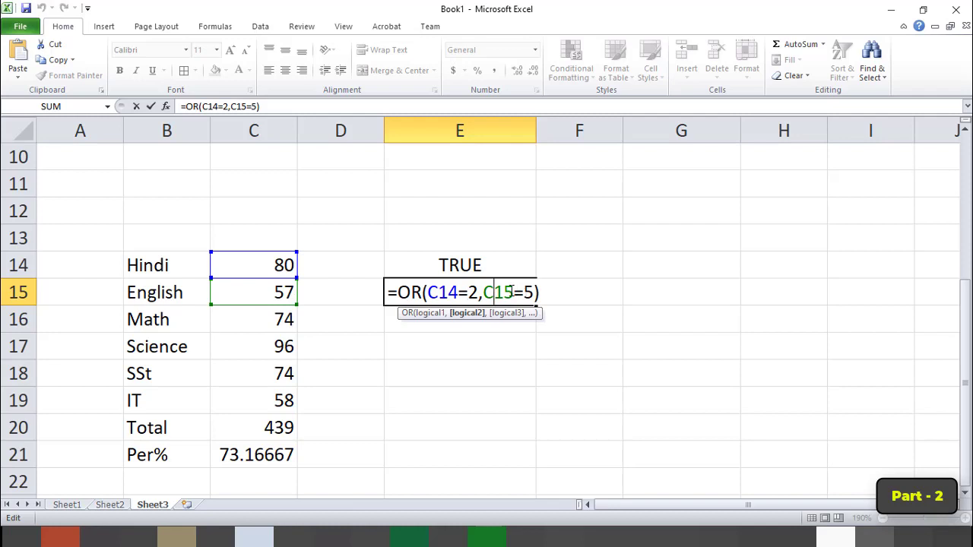
key("Return")
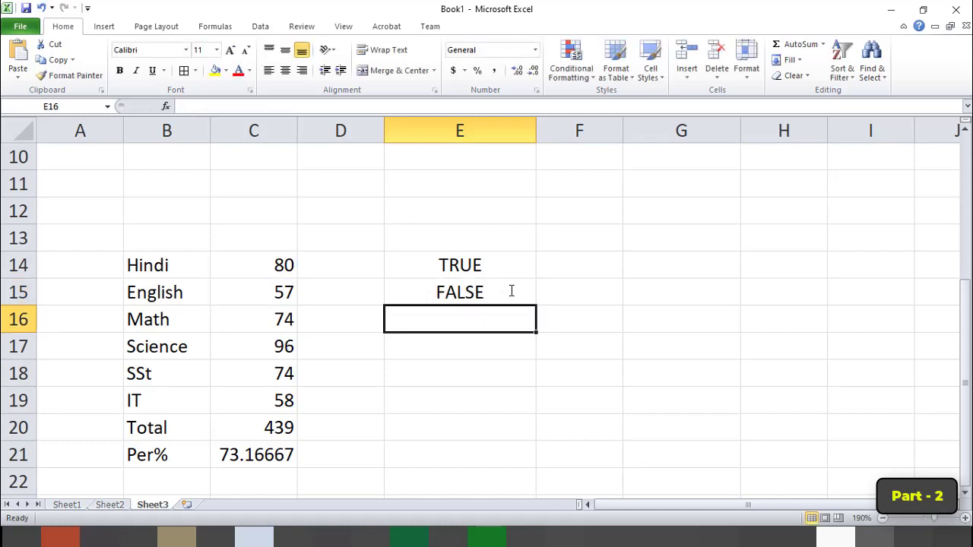
Switch to Class 7.pdf in Adobe Acrobat Pro and review the mathematical functions section from Sum to OR.
mouse_move(456, 537)
left_click(464, 491)
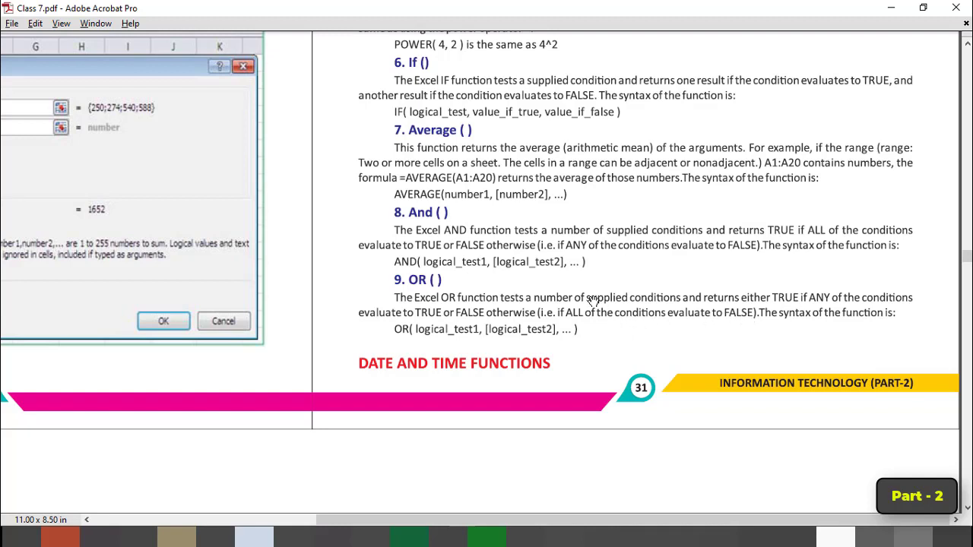
scroll(479, 298, "up", 5)
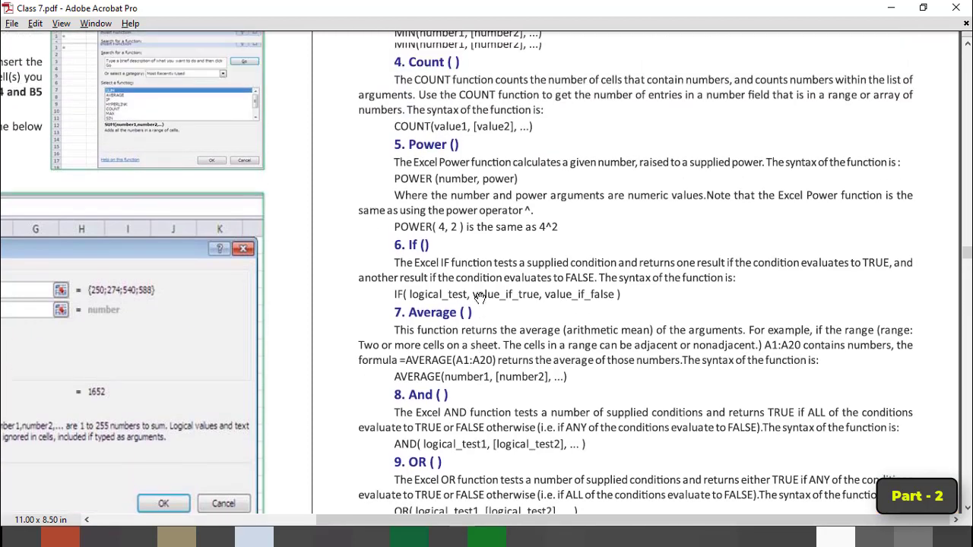
scroll(479, 298, "up", 6)
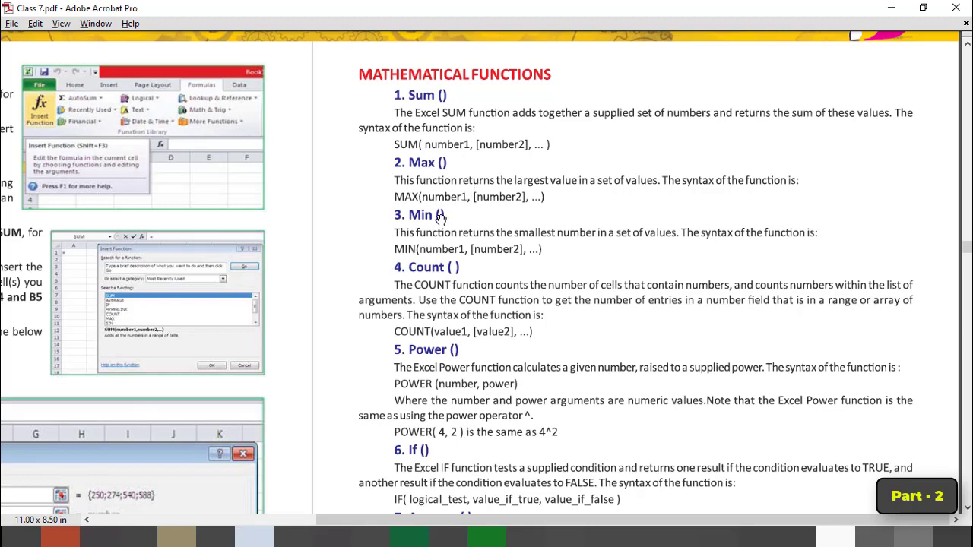
scroll(438, 255, "down", 1)
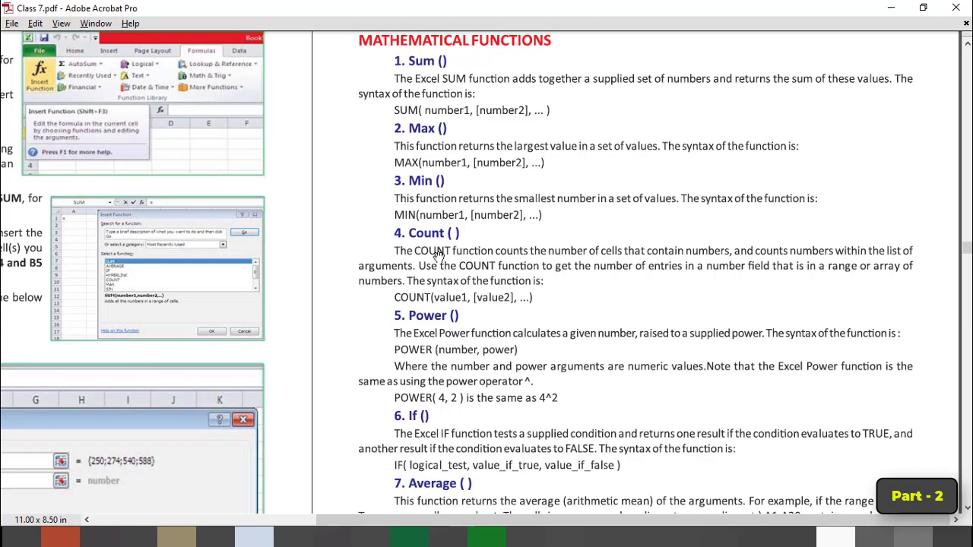
scroll(440, 258, "down", 2)
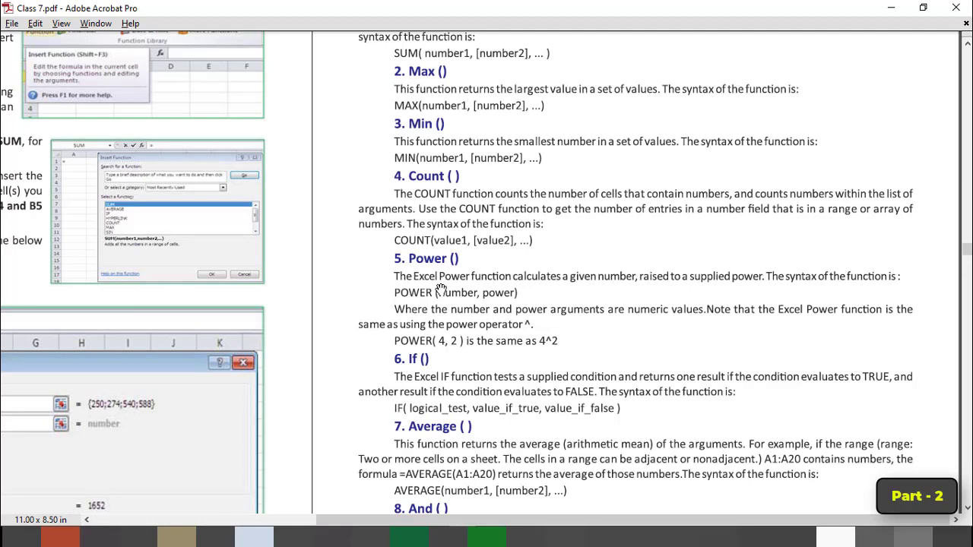
scroll(462, 378, "down", 1)
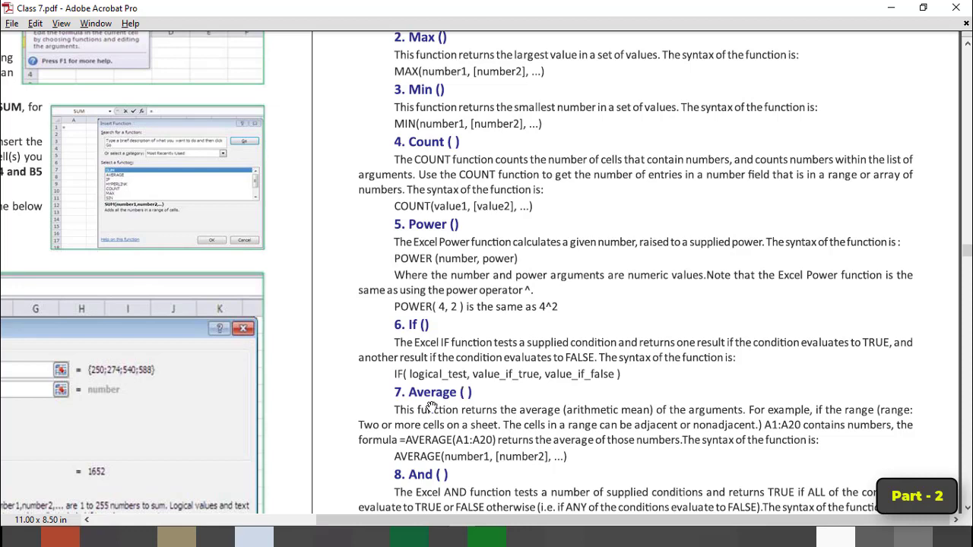
scroll(435, 406, "down", 1)
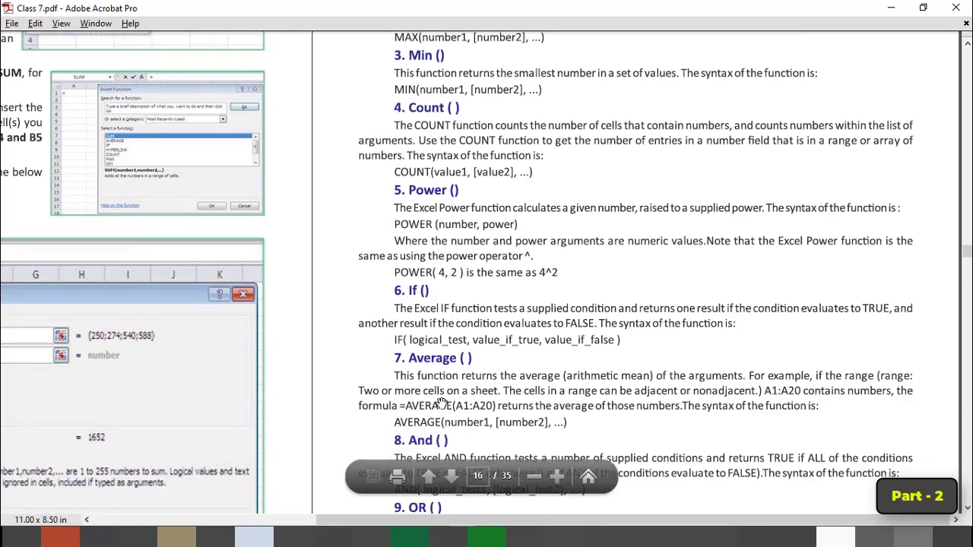
scroll(441, 403, "down", 2)
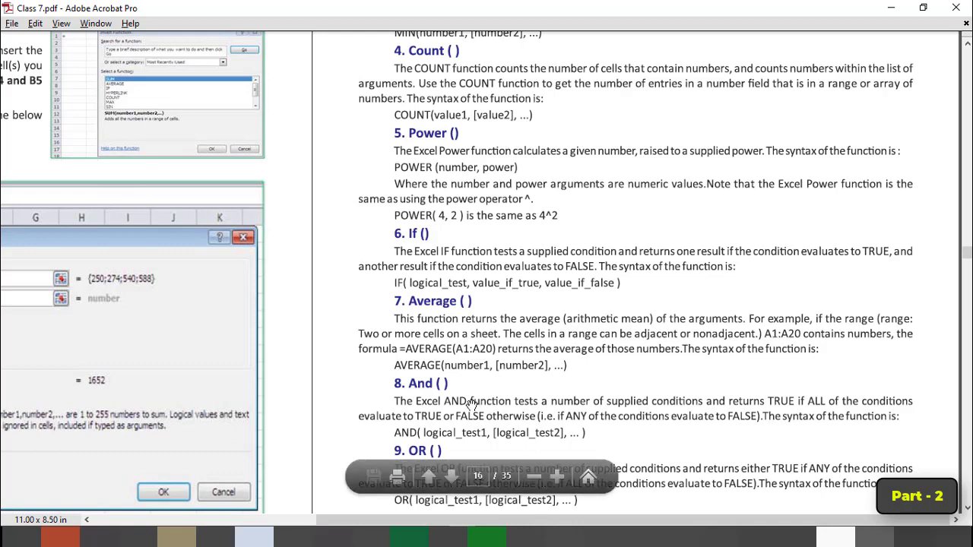
scroll(471, 403, "down", 1)
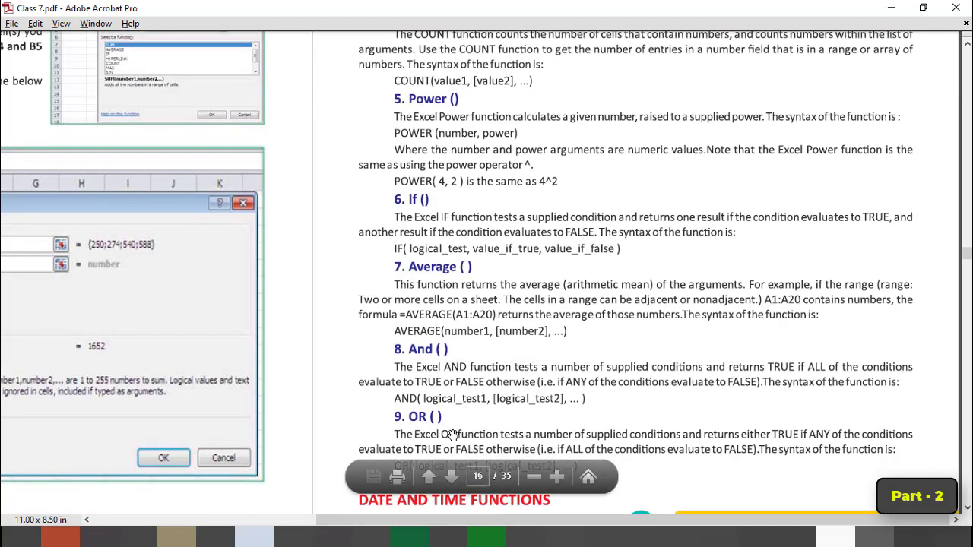